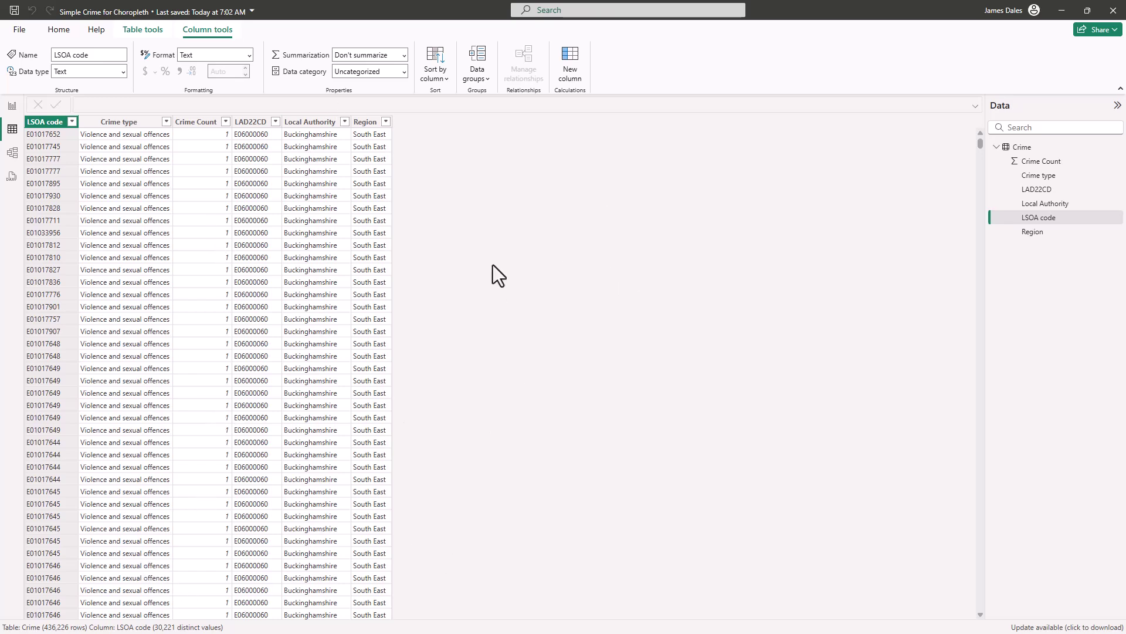
Examine the Crime table's Crime type values and its LSOA code, Local Authority, LAD22CD and Region columns
click(166, 121)
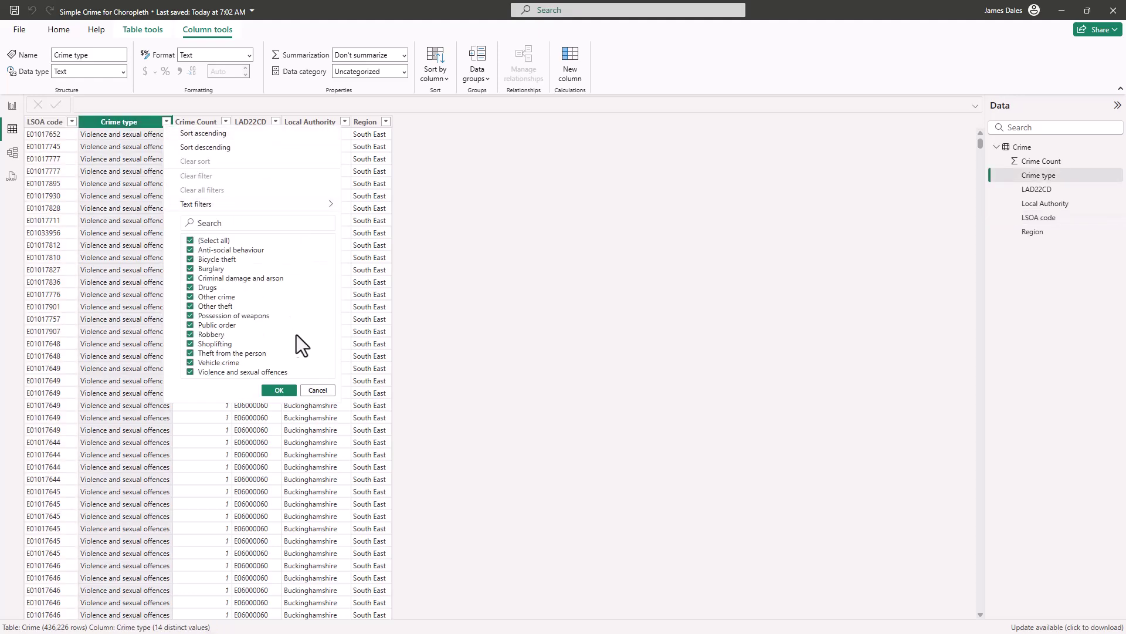
click(320, 391)
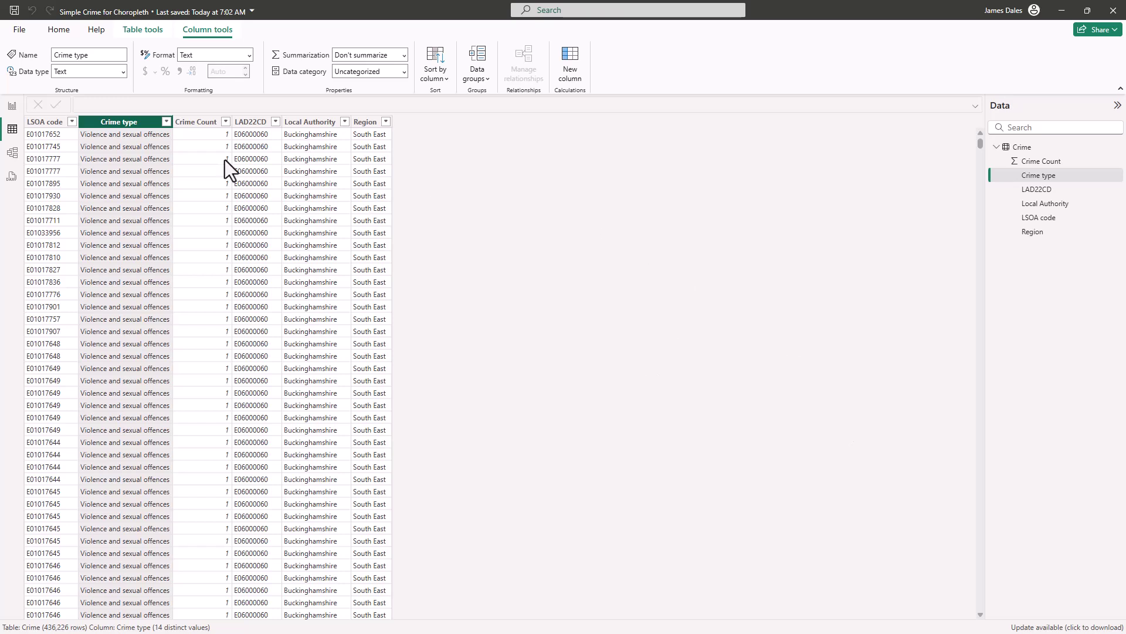
click(47, 122)
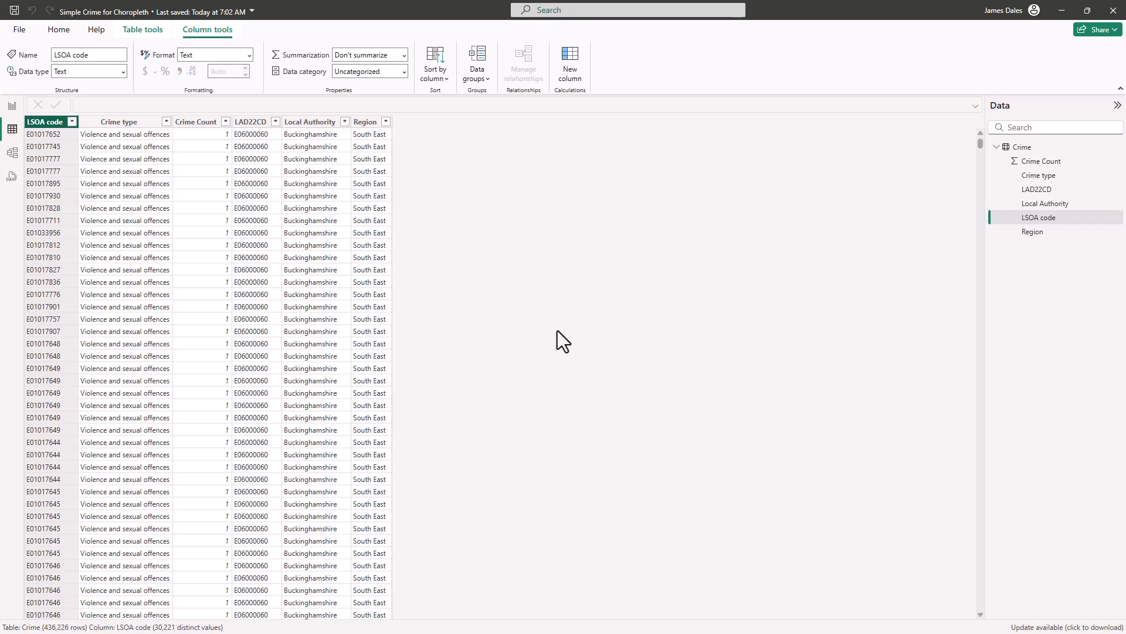
click(320, 122)
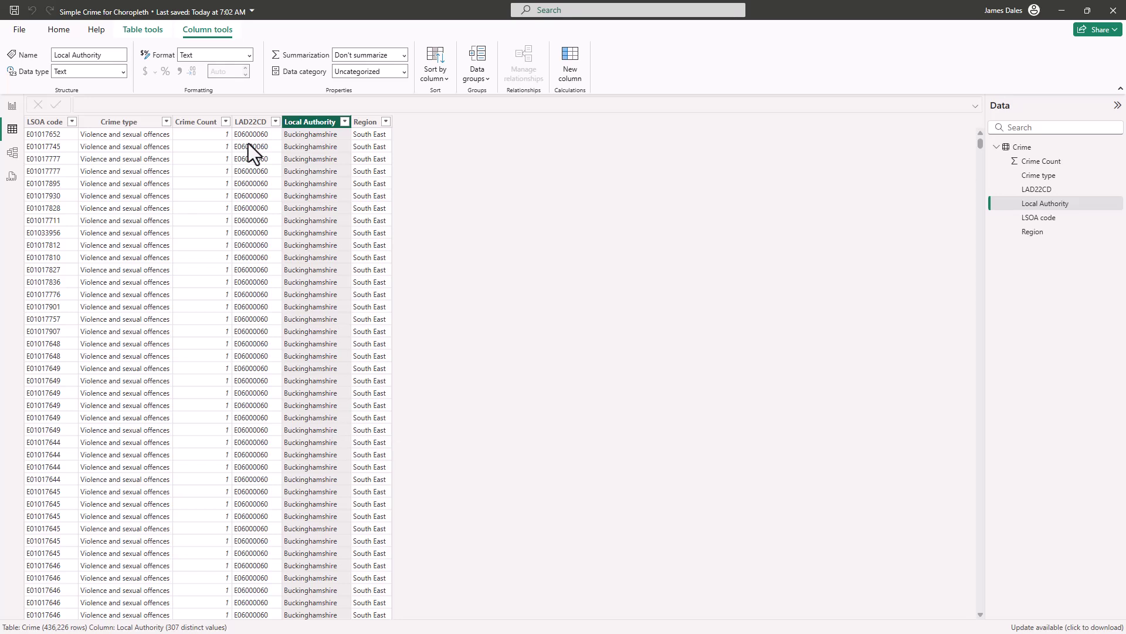
click(253, 123)
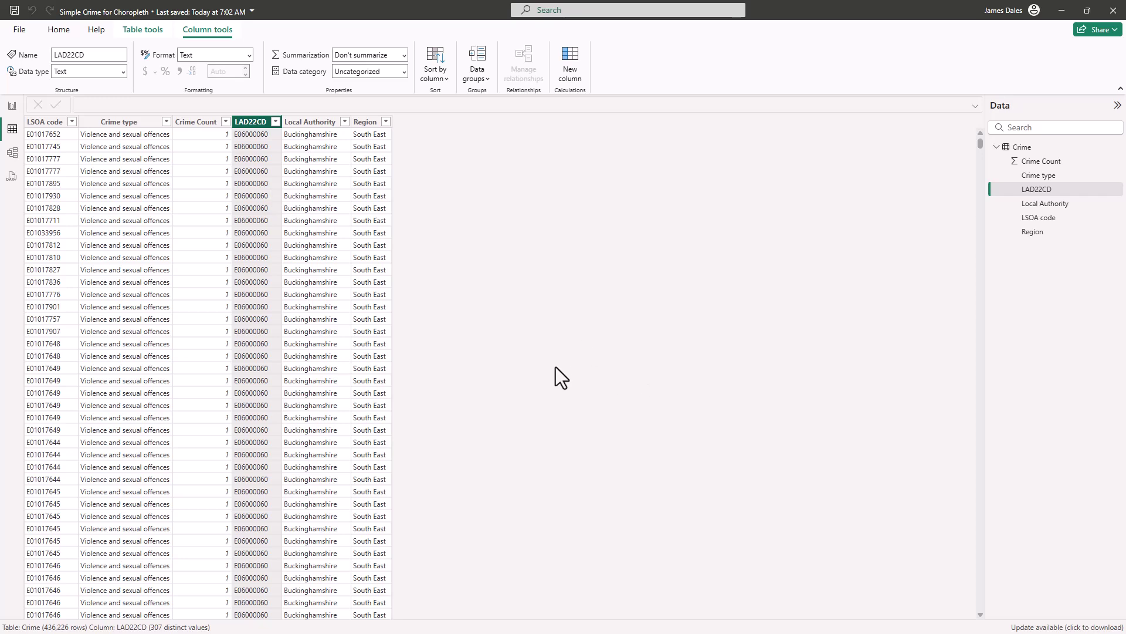
click(368, 122)
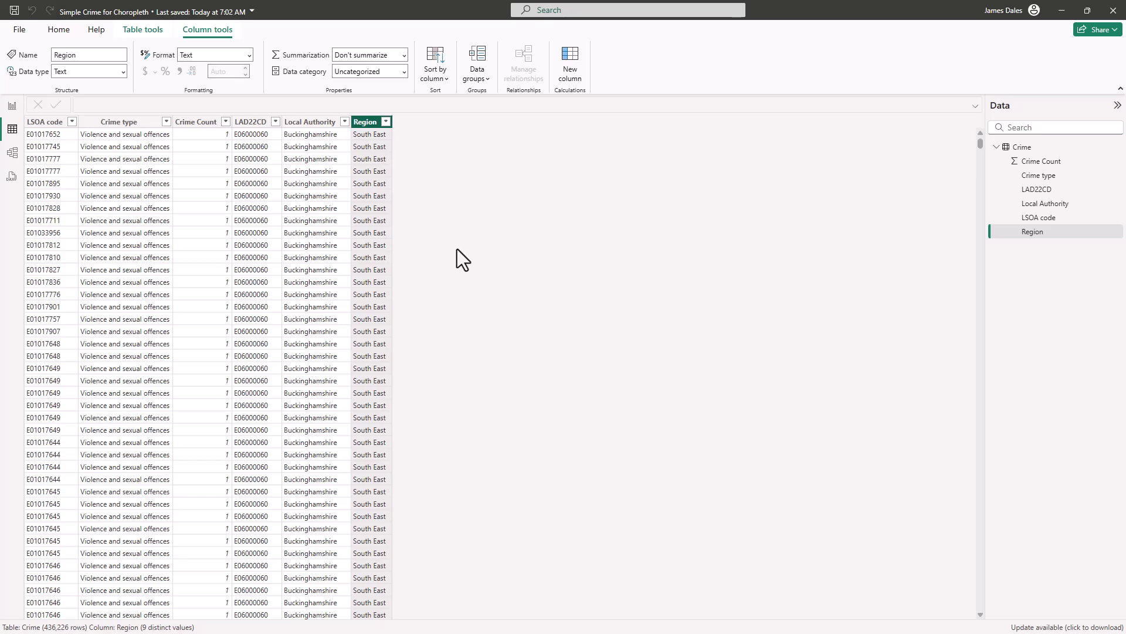
Add an empty stacked bar chart to report Page 1 and place it in the page's upper-right corner
click(12, 107)
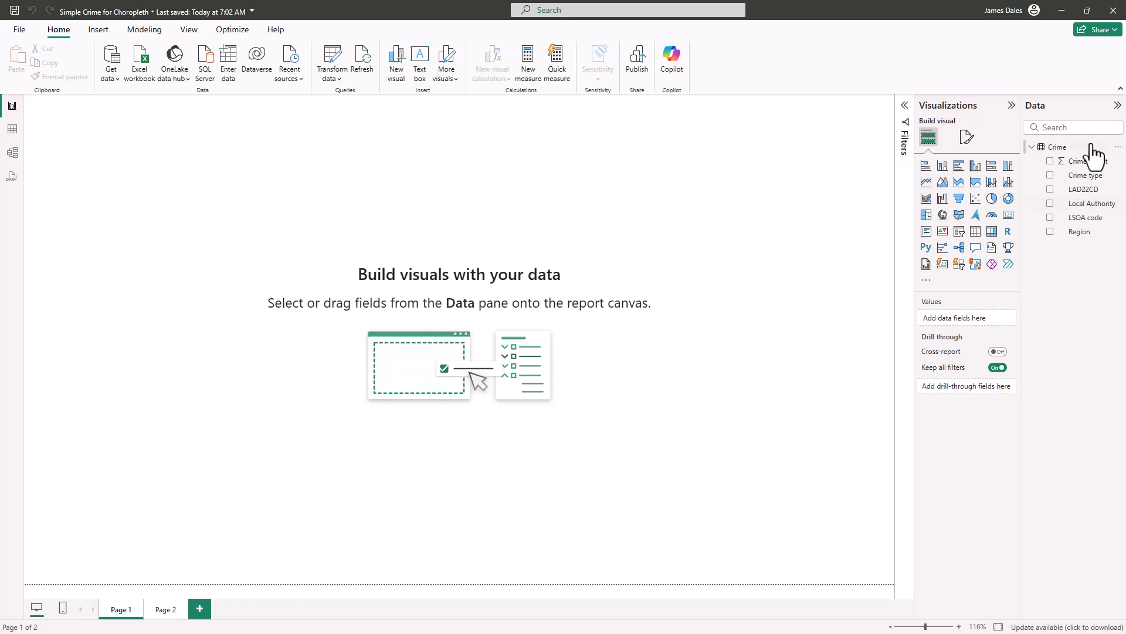
click(927, 167)
drag(179, 138, 568, 172)
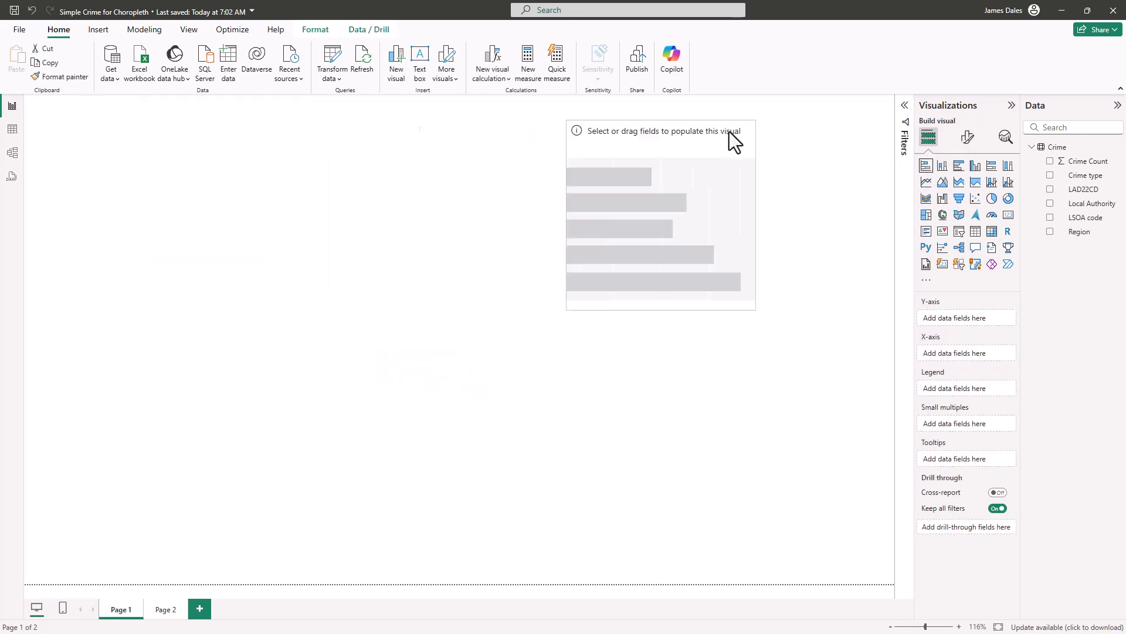
drag(680, 136, 846, 115)
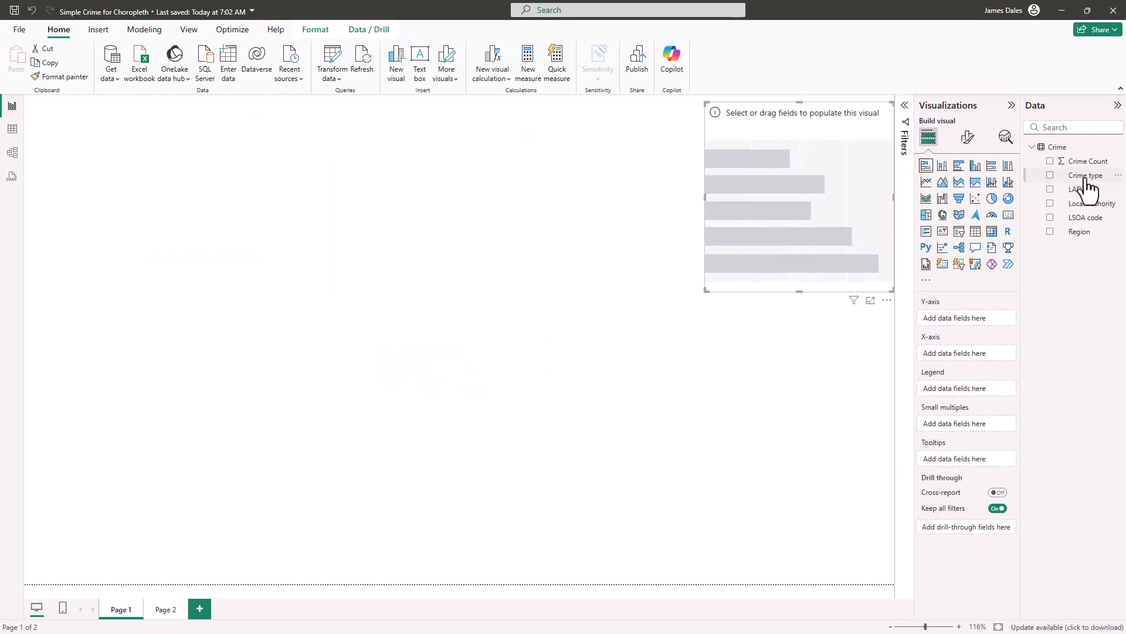
Plot Crime type on the bar chart's Y-axis against Crime Count on the X-axis, and enlarge the chart
drag(1085, 178, 969, 318)
drag(1090, 163, 987, 357)
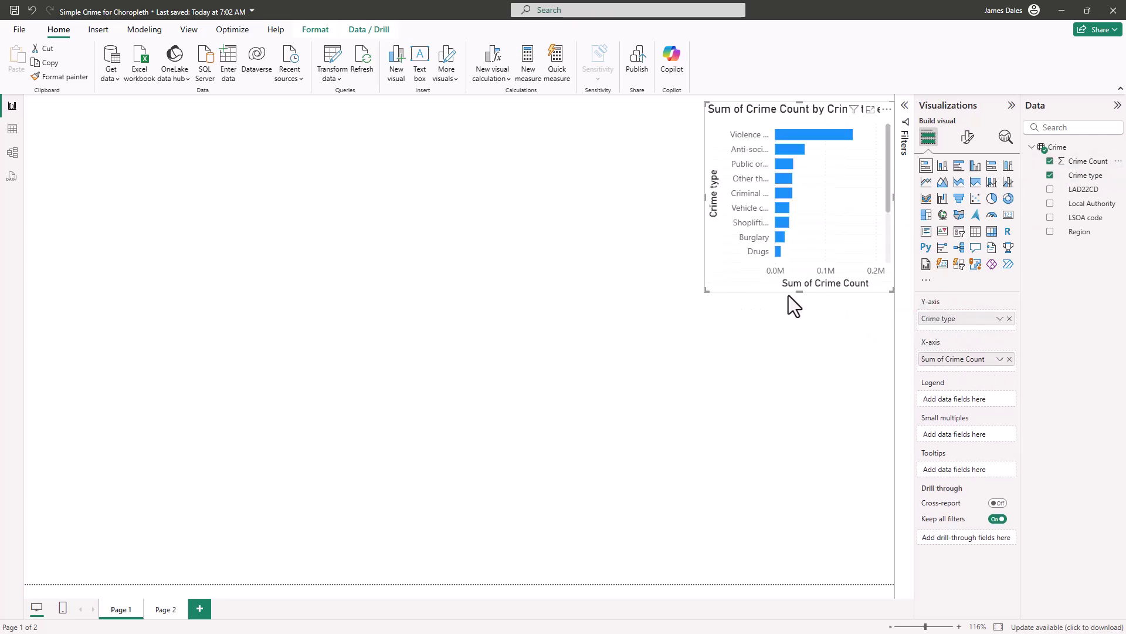
drag(707, 291, 656, 350)
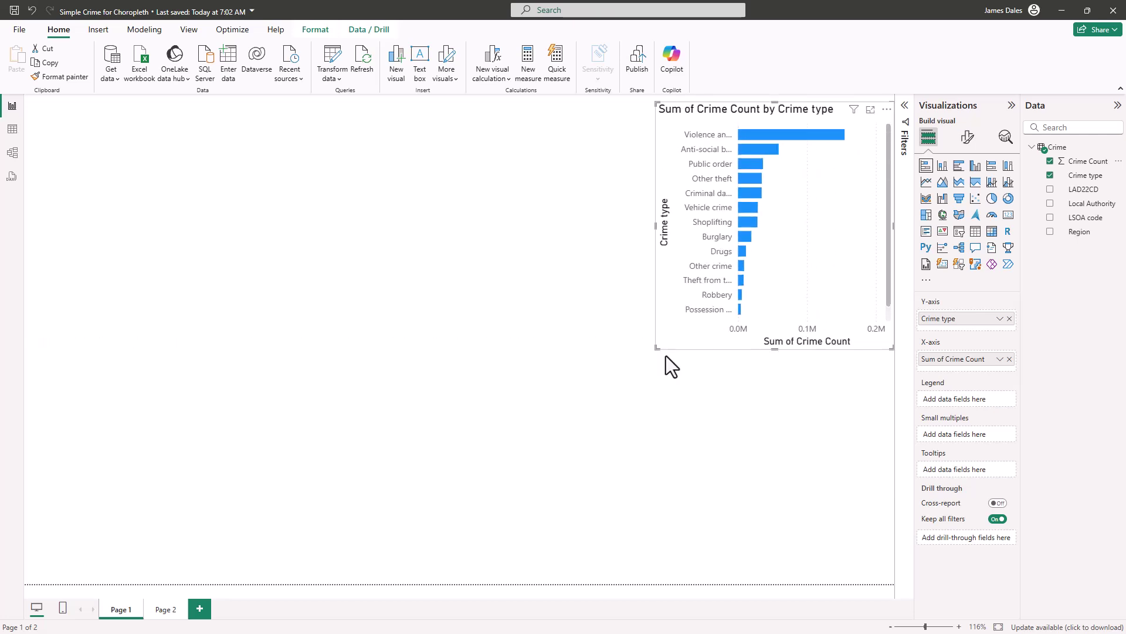
Add a slicer for the Region field and place it directly below the bar chart
click(745, 401)
click(959, 231)
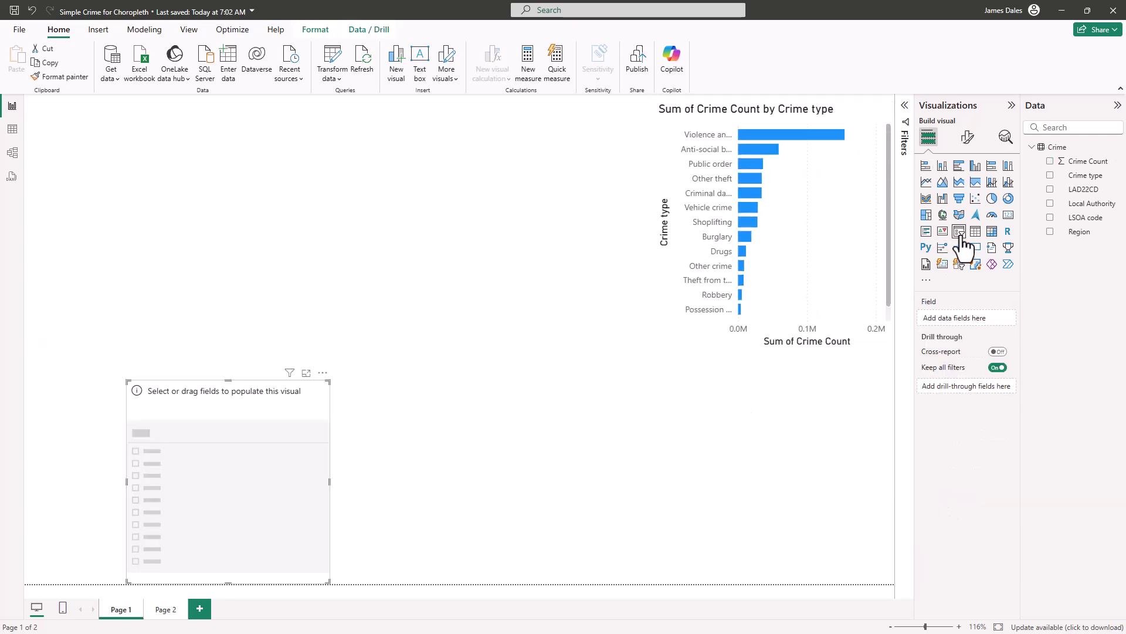
drag(265, 372, 850, 355)
drag(1082, 232, 962, 323)
Try out the Region slicer with London, North East and South East, then deselect the slicer
click(744, 434)
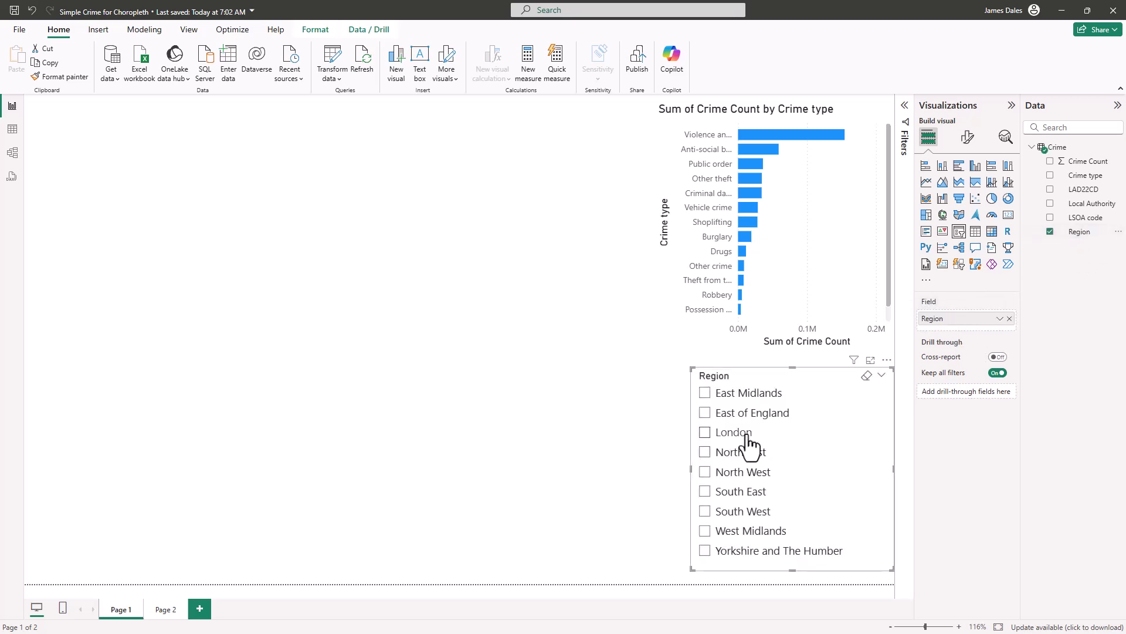
click(741, 453)
click(741, 493)
click(761, 496)
click(434, 400)
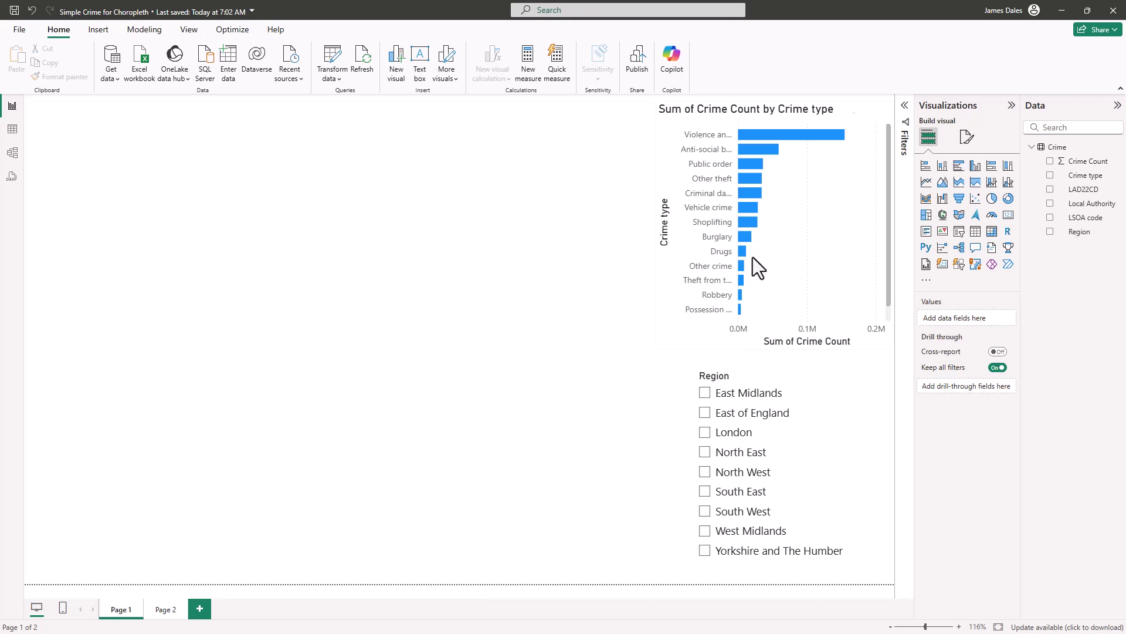
click(927, 280)
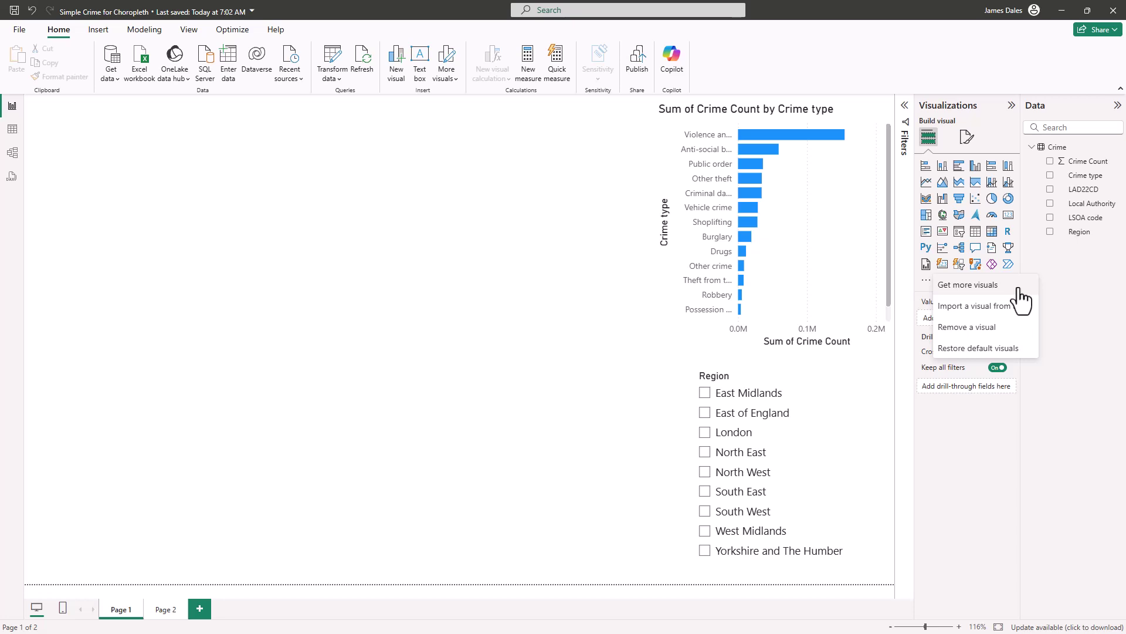
click(97, 33)
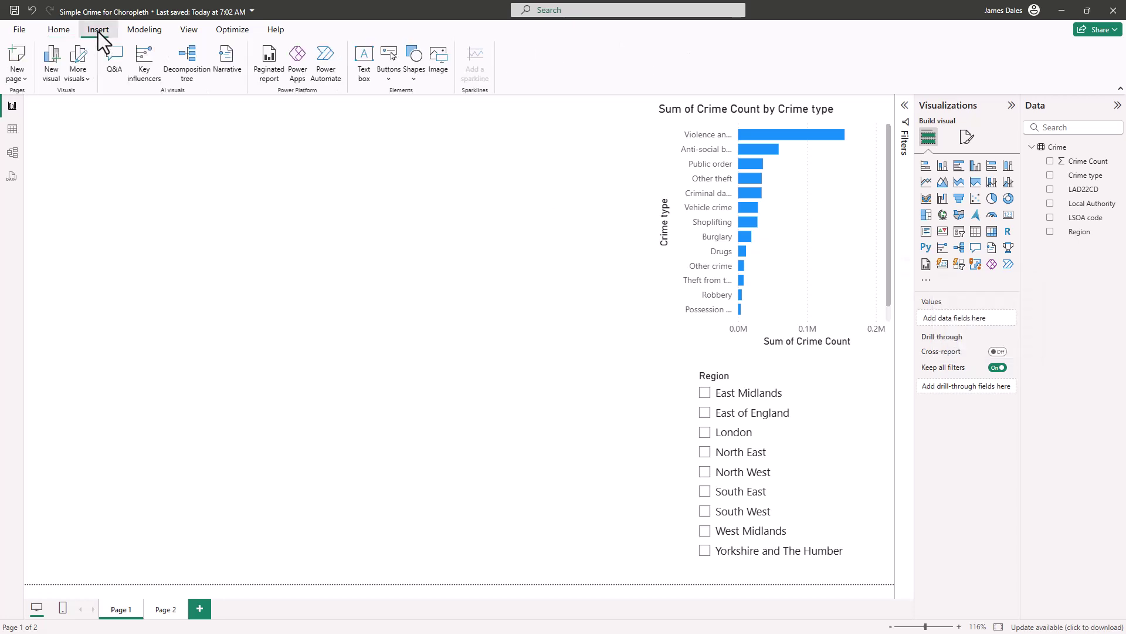
click(59, 30)
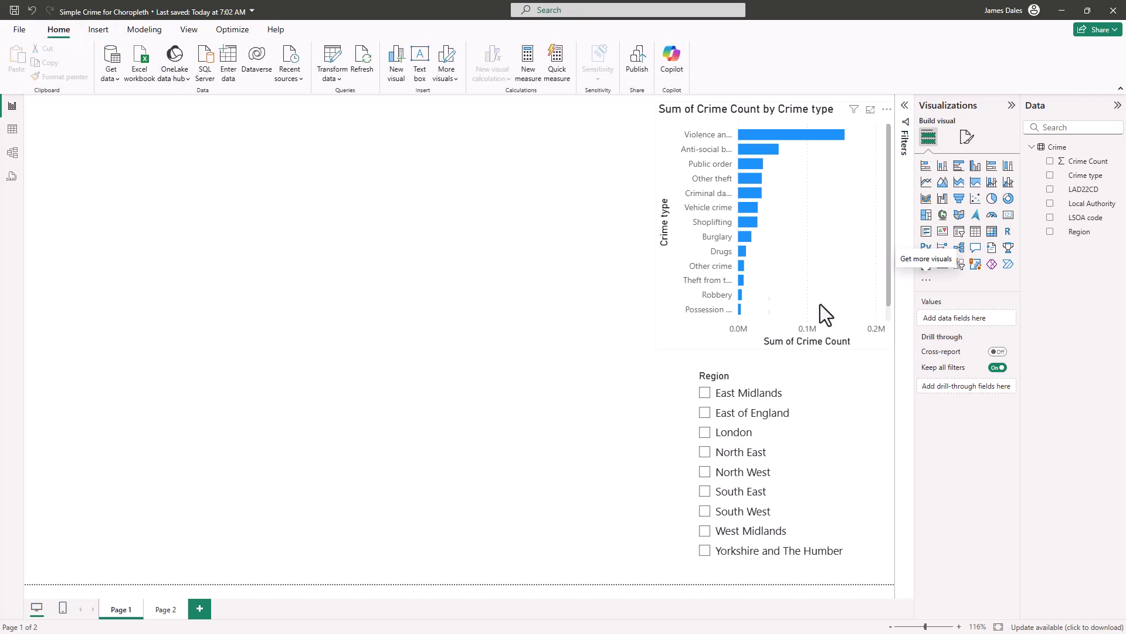
Import the Icon Map Pro custom visual by Tekantis from the Power BI visuals store into the report
click(926, 281)
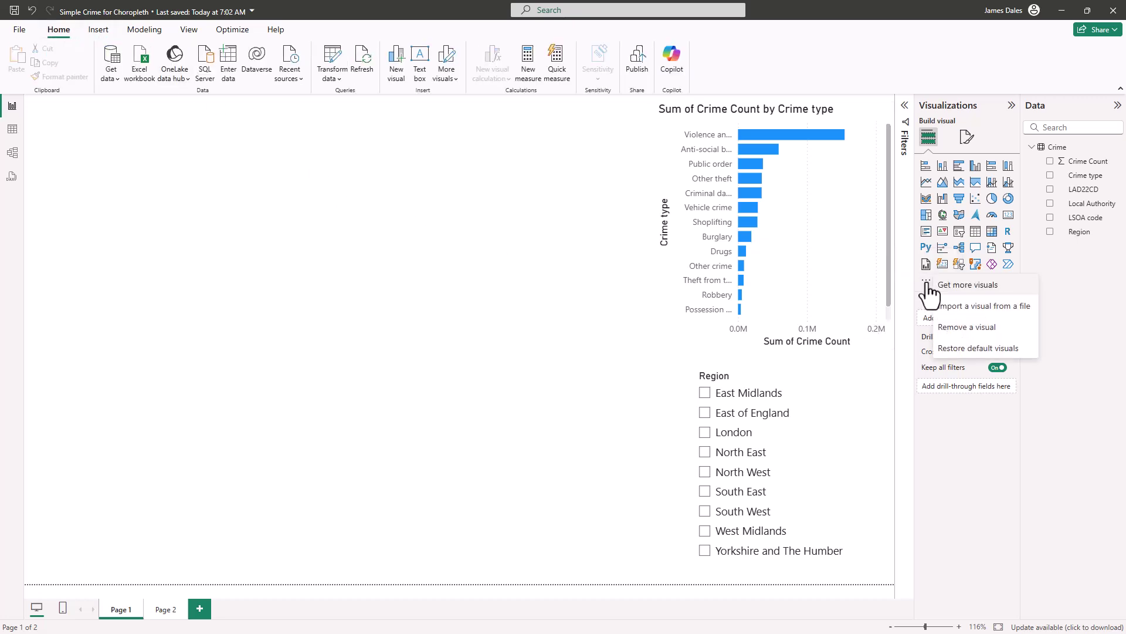
click(984, 288)
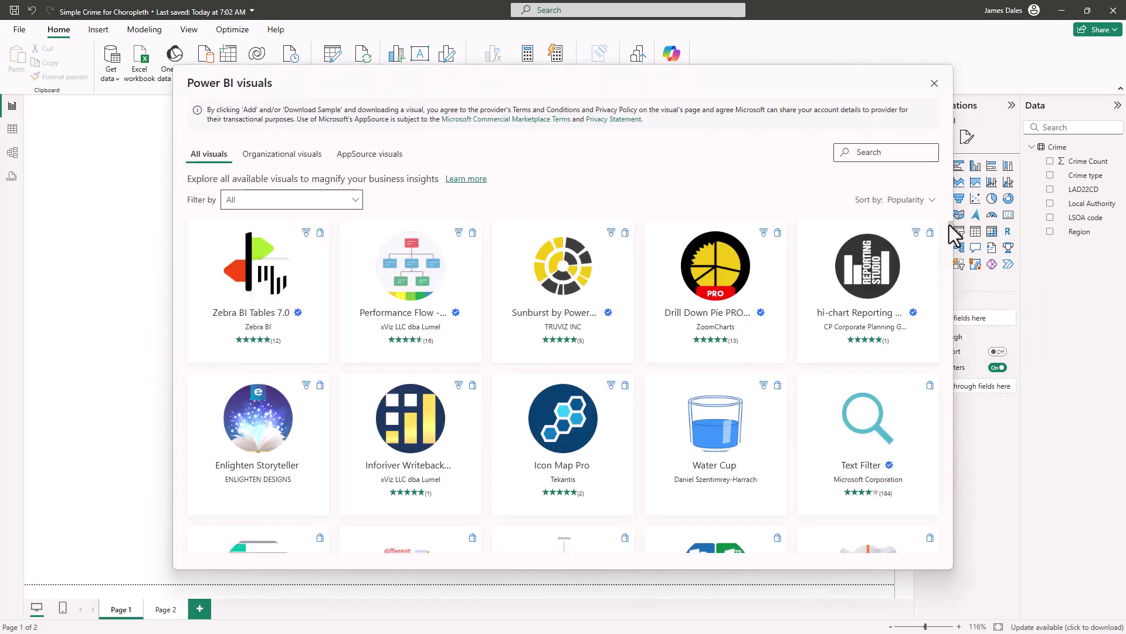
mouse_move(950, 226)
mouse_down()
mouse_move(952, 350)
mouse_move(939, 406)
mouse_move(956, 463)
mouse_move(946, 205)
mouse_up()
click(580, 418)
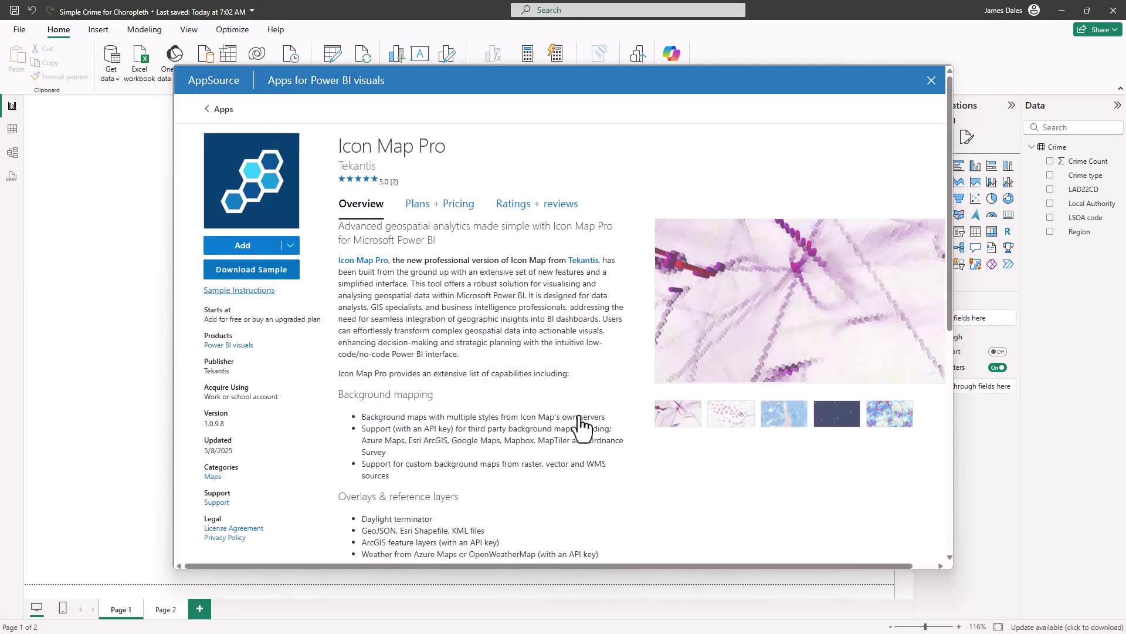
click(250, 253)
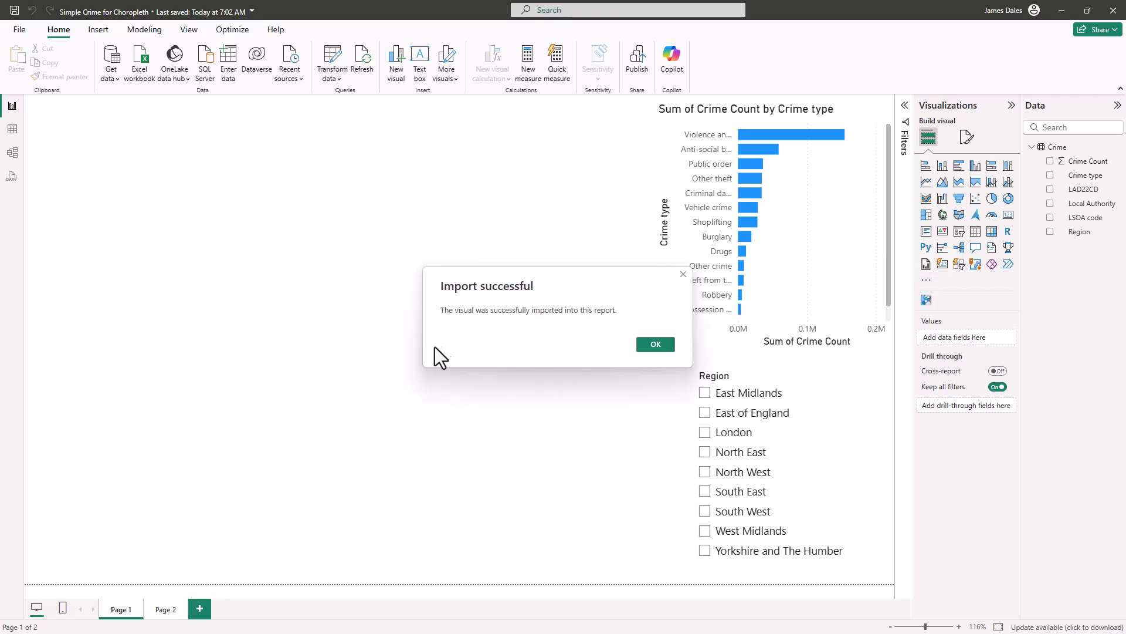
click(654, 348)
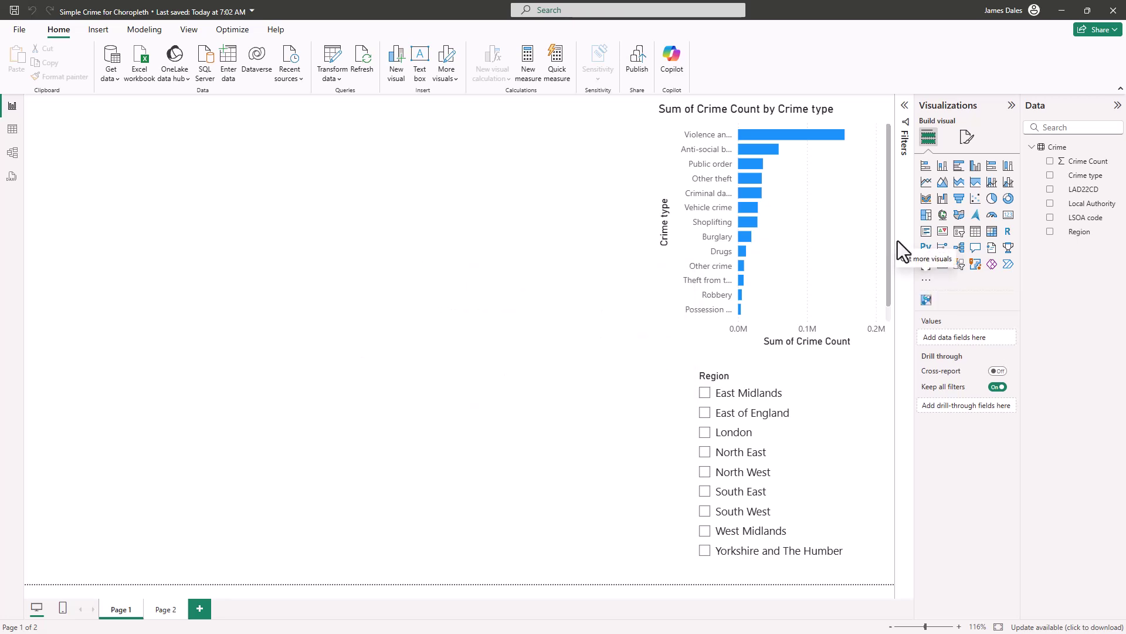
Add an Icon Map Pro visual to the page and enlarge it to fill the space beside the chart and slicer
click(926, 300)
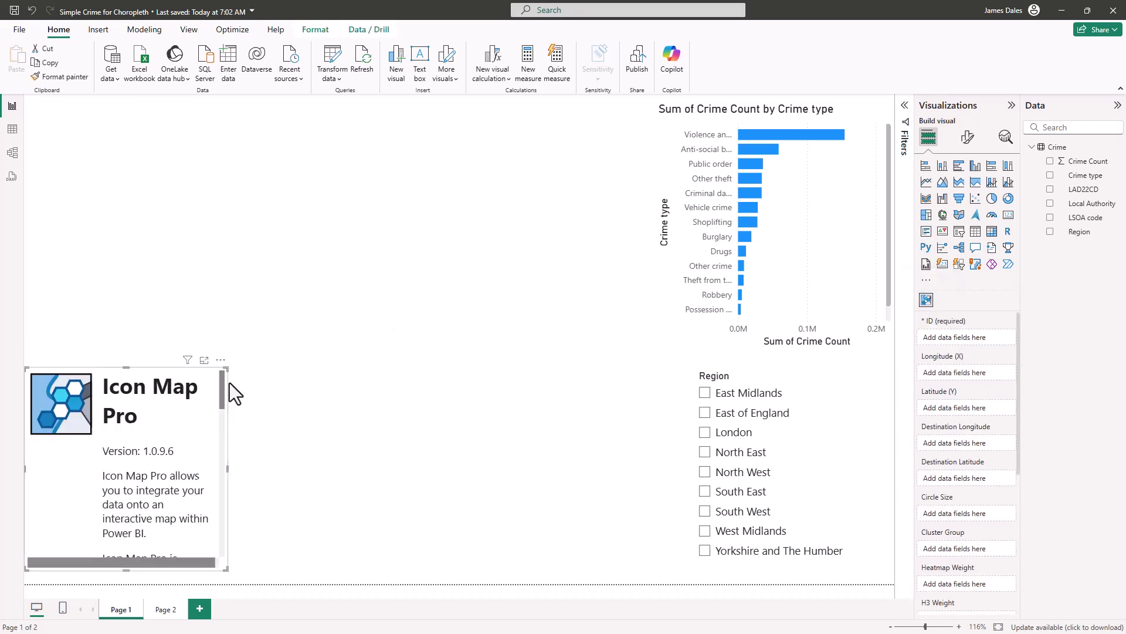
drag(228, 365, 468, 243)
drag(526, 219, 635, 105)
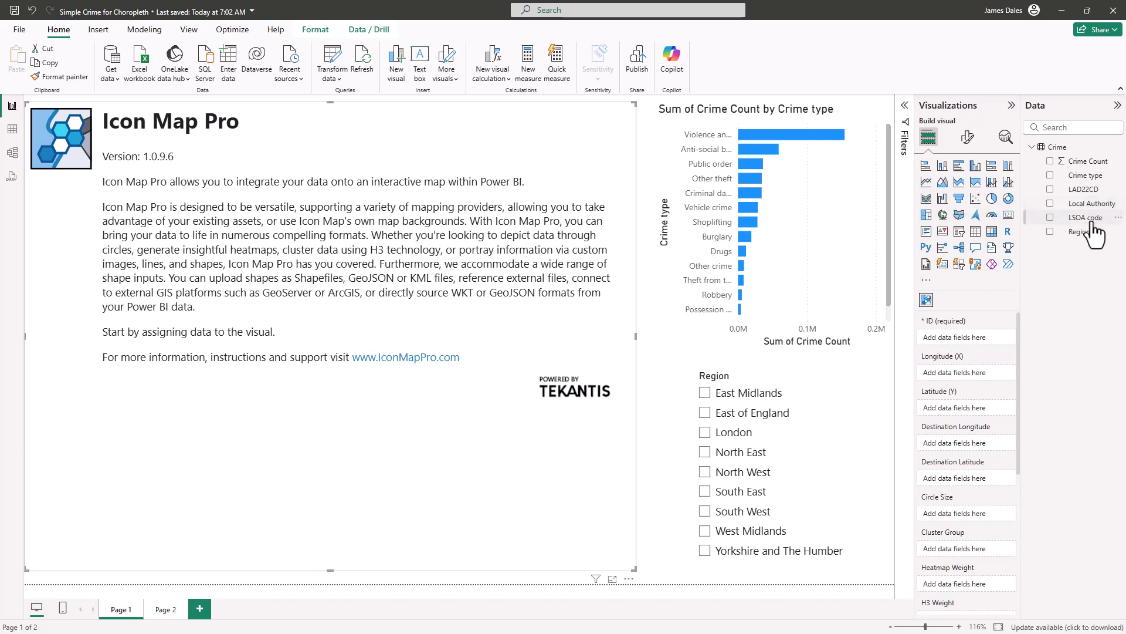
Assign the LAD22CD field to both the ID and Feature Reference of the Icon Map Pro visual
drag(1085, 190, 974, 343)
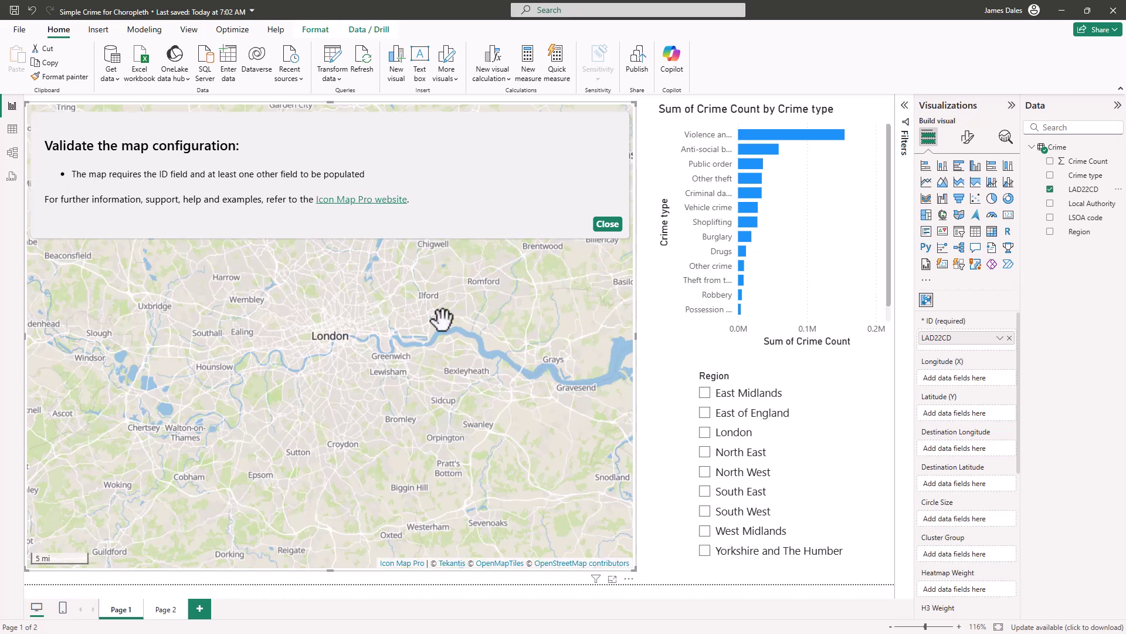
scroll(986, 316, down, 3)
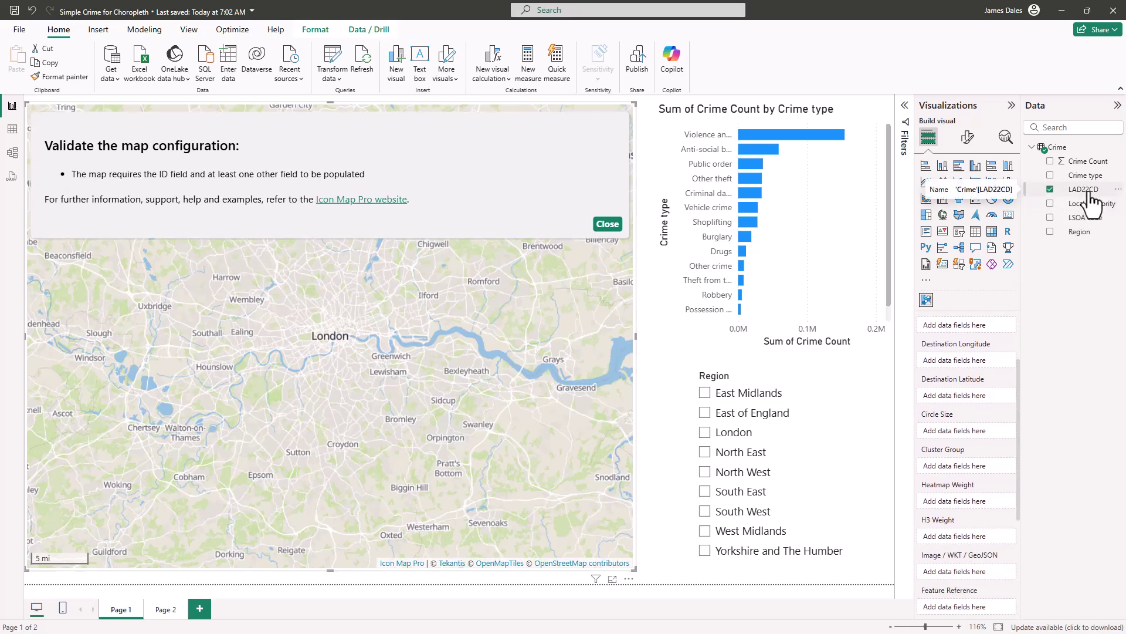
drag(1090, 194, 975, 485)
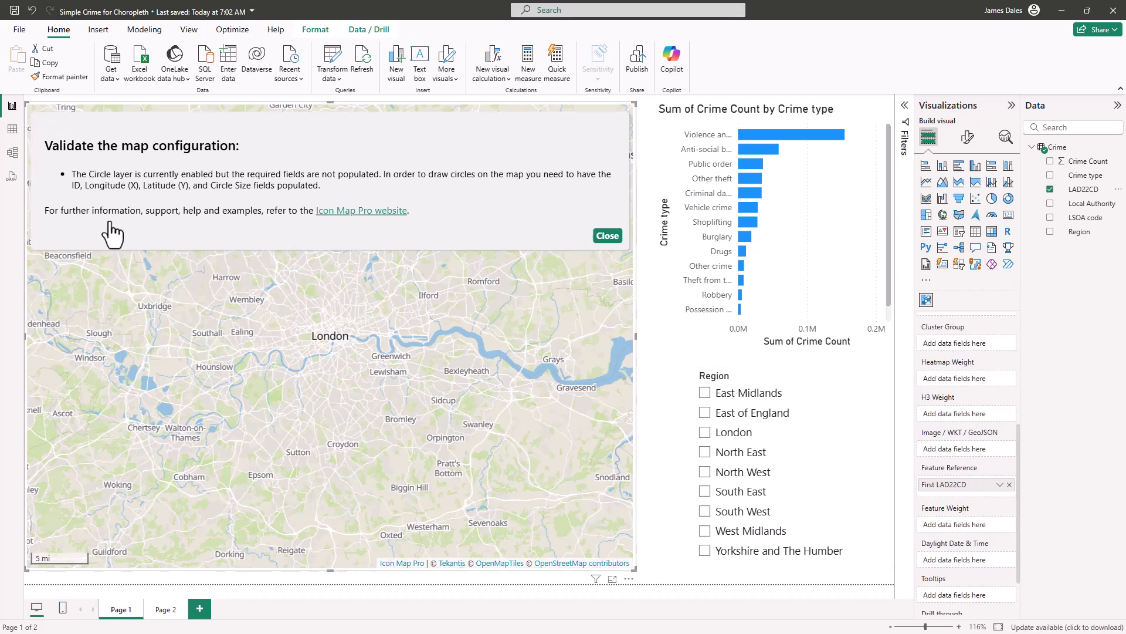
scroll(972, 464, up, 3)
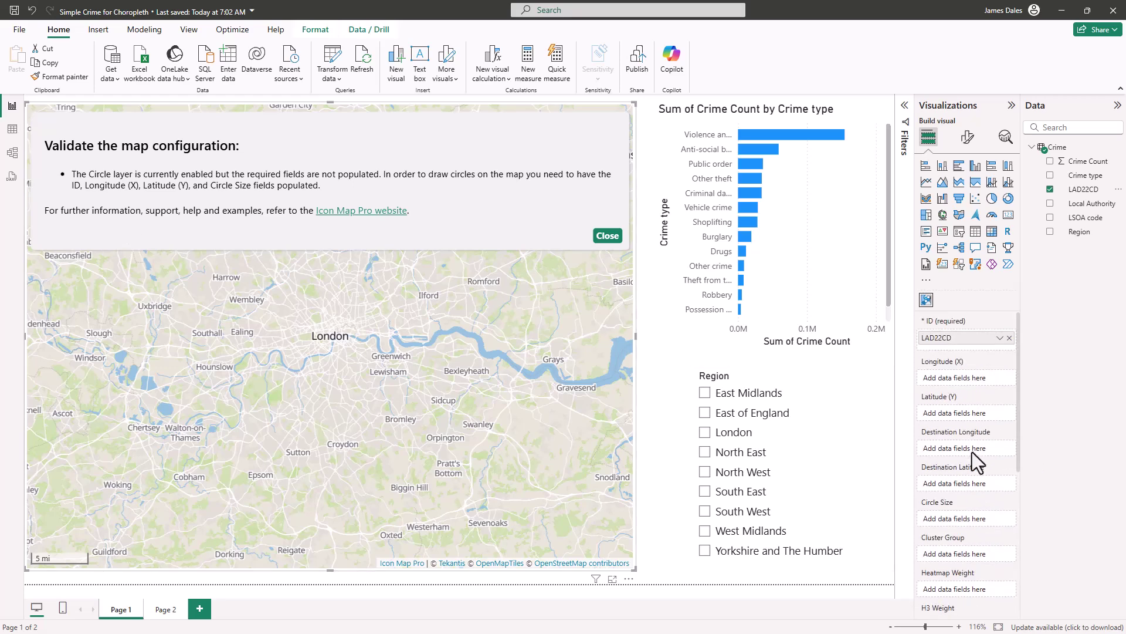
scroll(983, 463, down, 3)
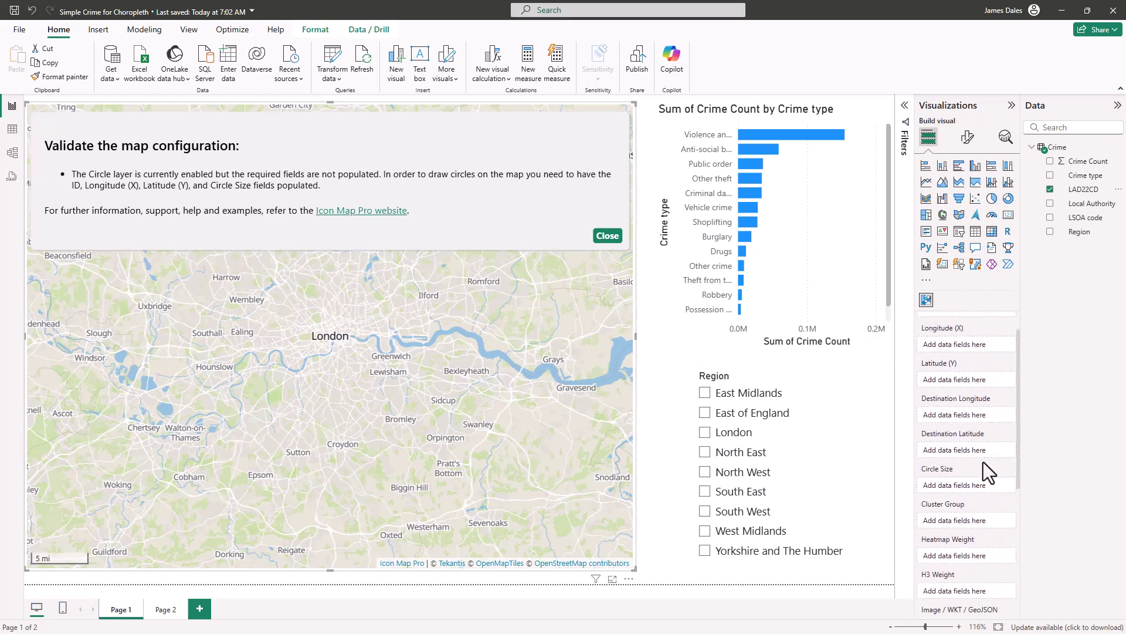
scroll(983, 462, down, 1)
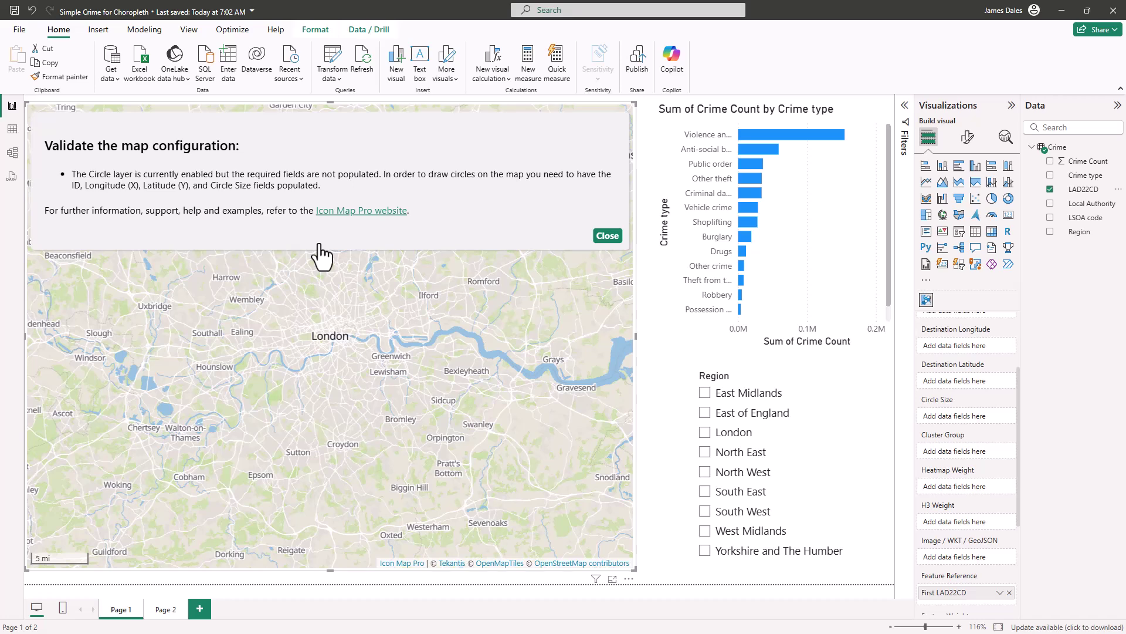
In the map's data layer formatting, turn off Circles and turn on GeoJSON / Shape / KML (from file)
click(968, 136)
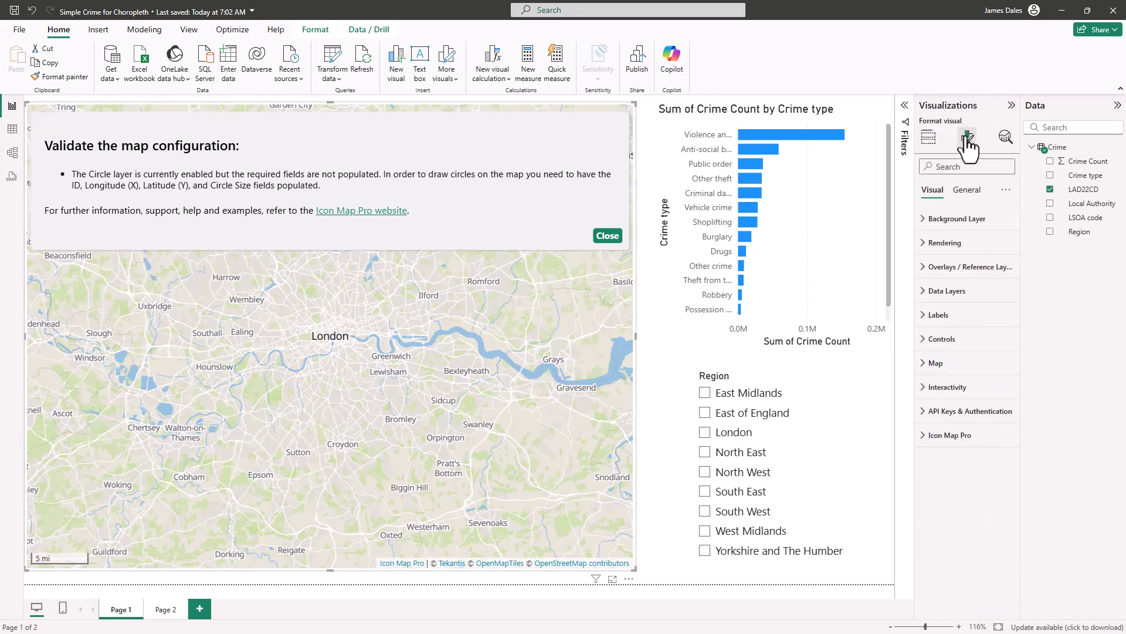
drag(915, 142, 840, 141)
click(878, 291)
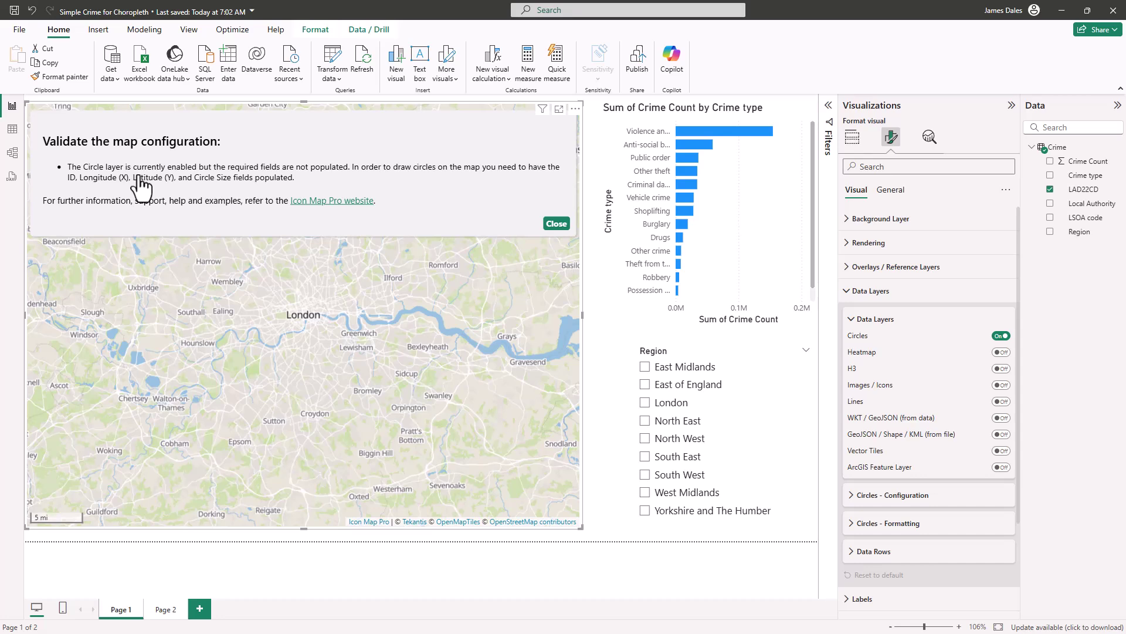
click(1002, 337)
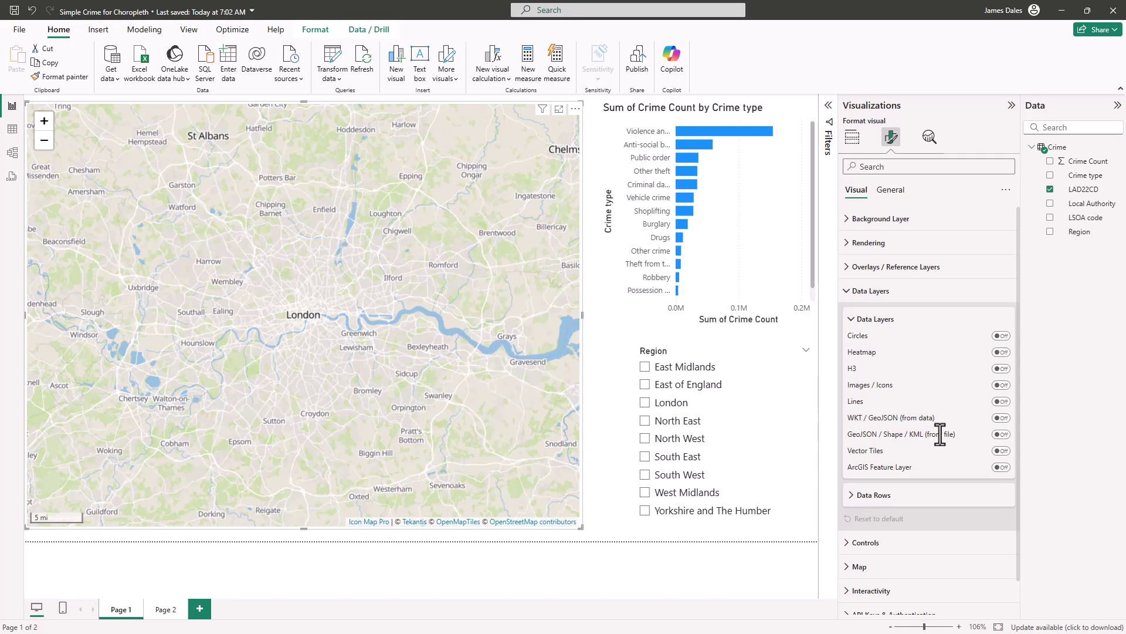
click(1000, 434)
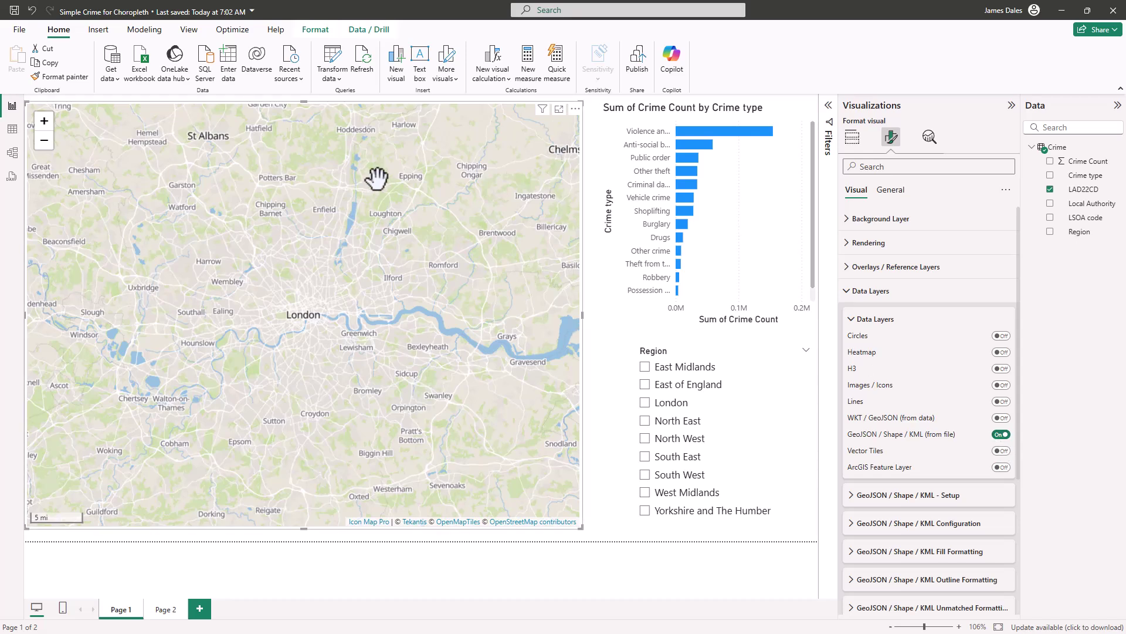
scroll(983, 255, down, 4)
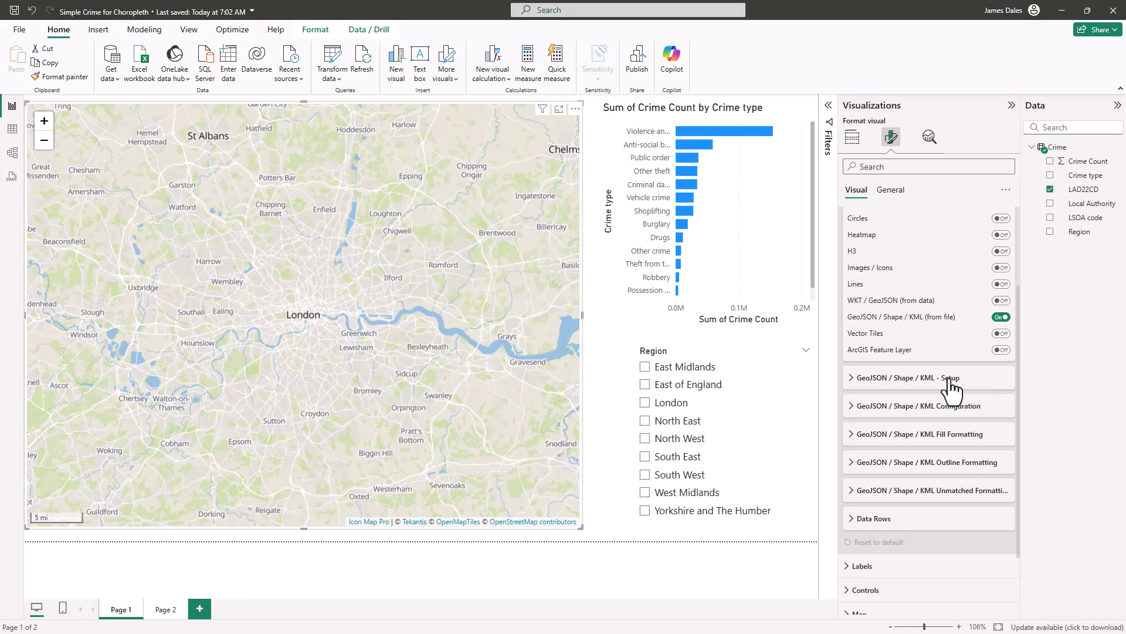
In the map's GeoJSON / Shape / KML setup, set the source to Uploaded File
click(948, 380)
click(953, 380)
click(972, 383)
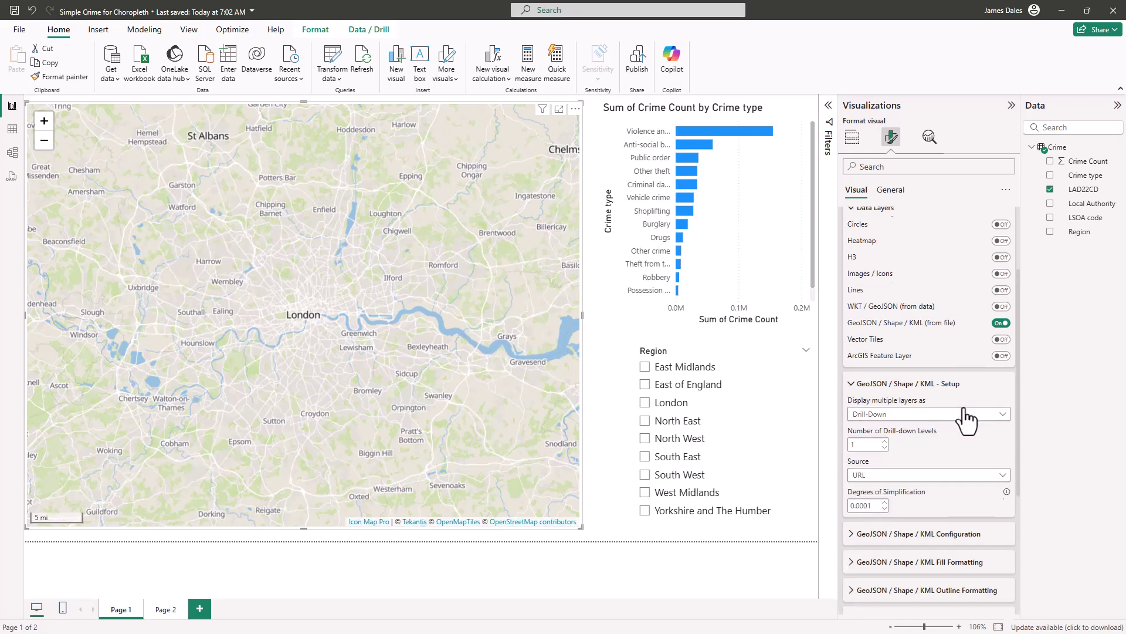
scroll(998, 402, down, 1)
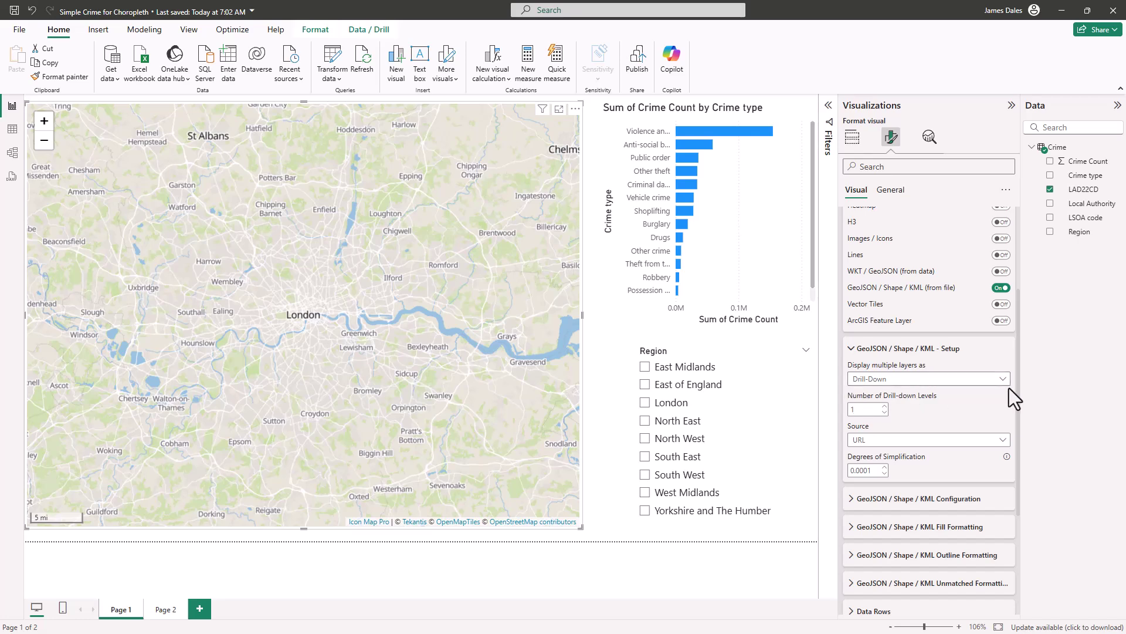
scroll(998, 388, up, 1)
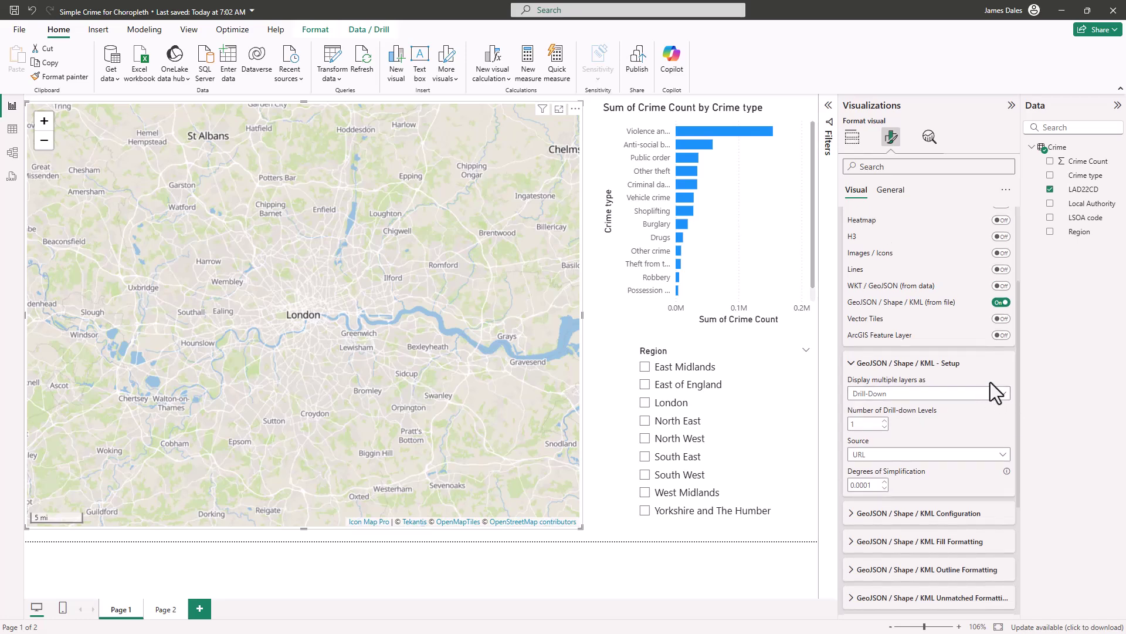
scroll(995, 402, down, 1)
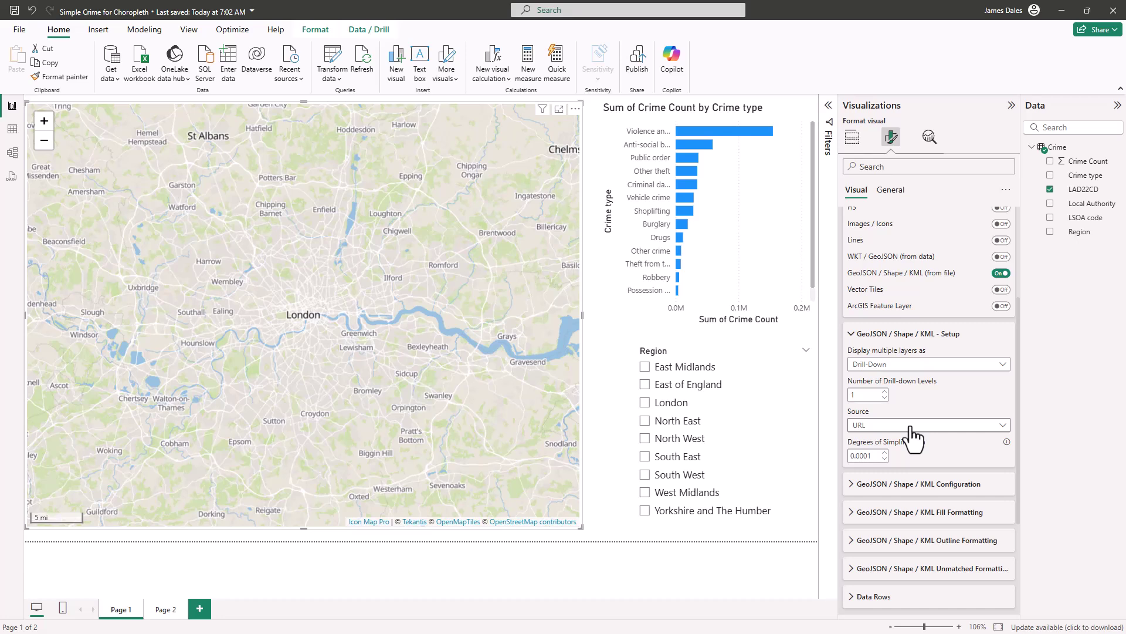
click(912, 426)
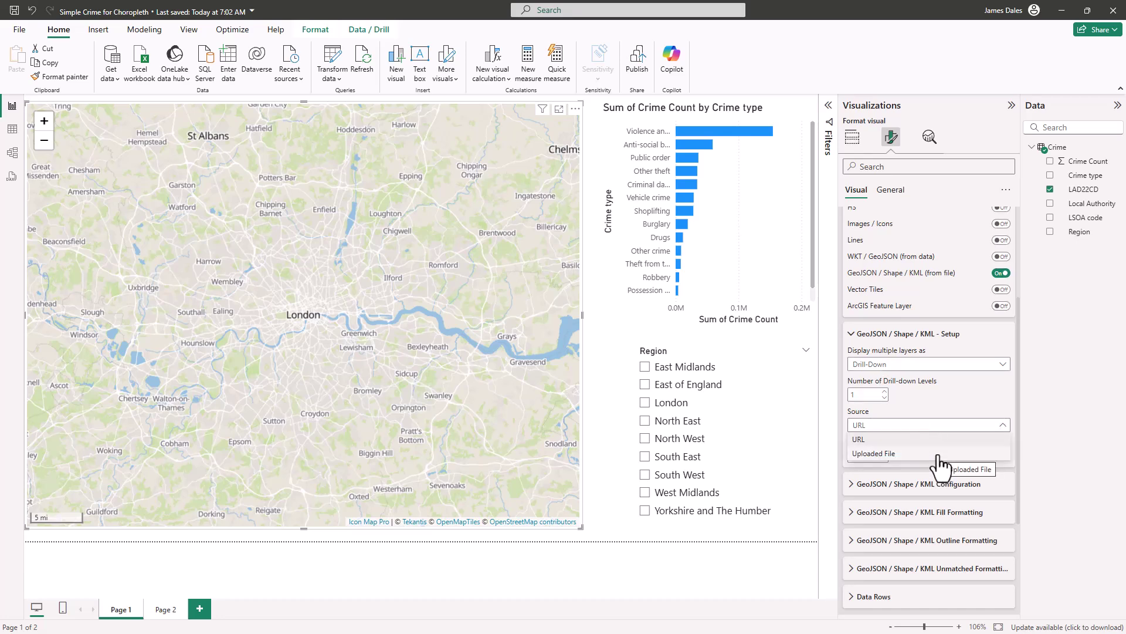
click(915, 453)
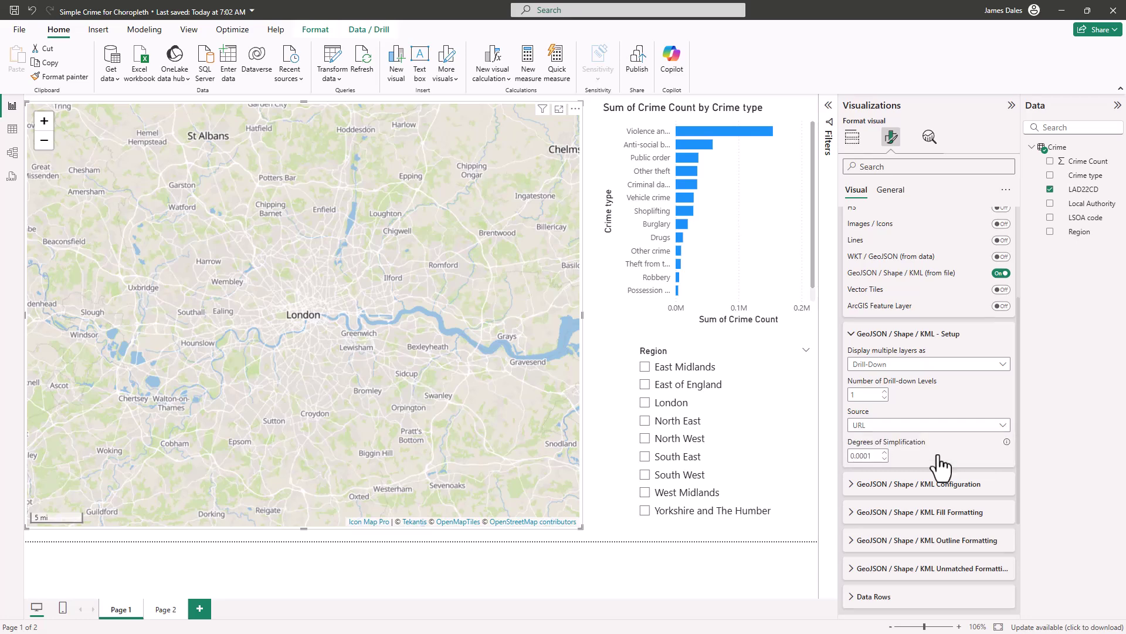
Upload Local_Authority_Districts_December_2022_UK_BGC_V2_-4836938915387644097.zip from the Others folder as the map's boundary shapefile
click(948, 516)
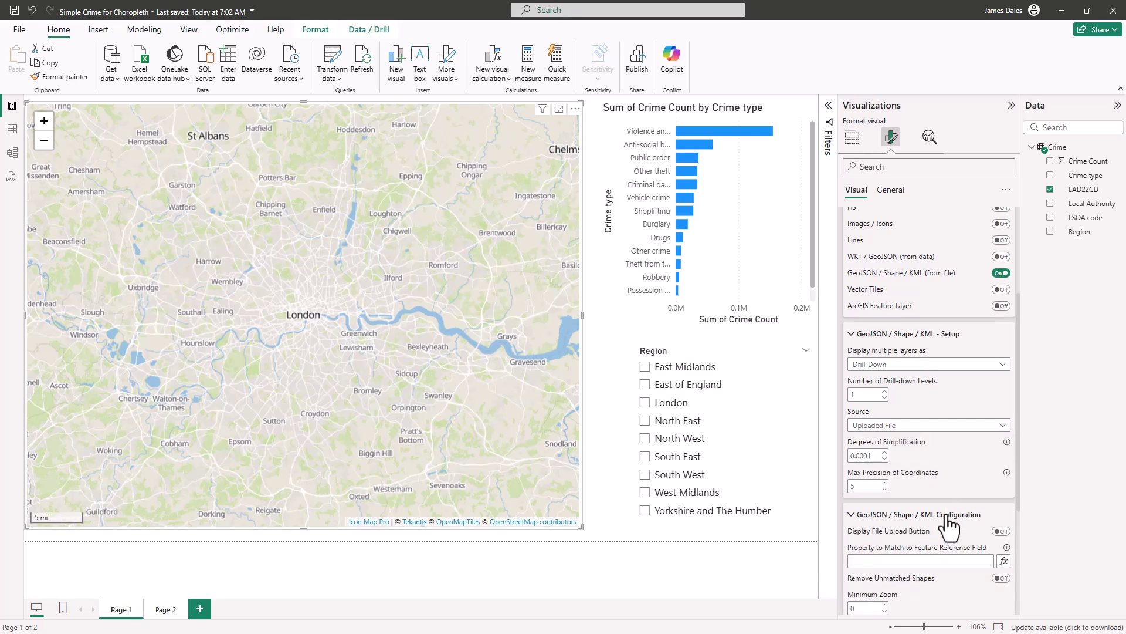
scroll(975, 402, down, 1)
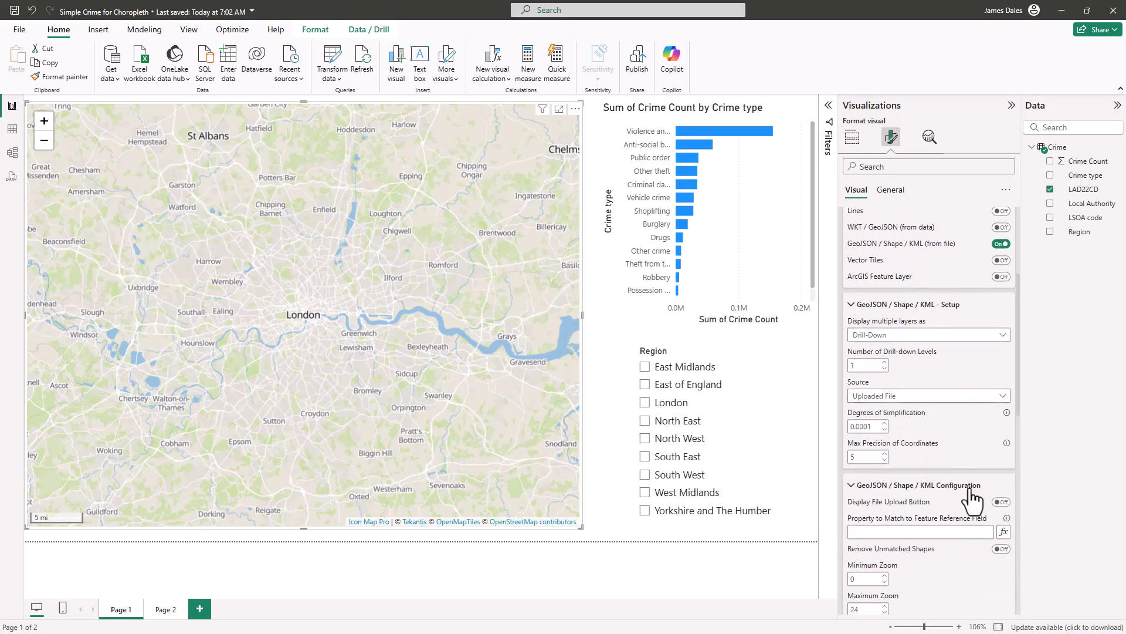
scroll(971, 495, down, 3)
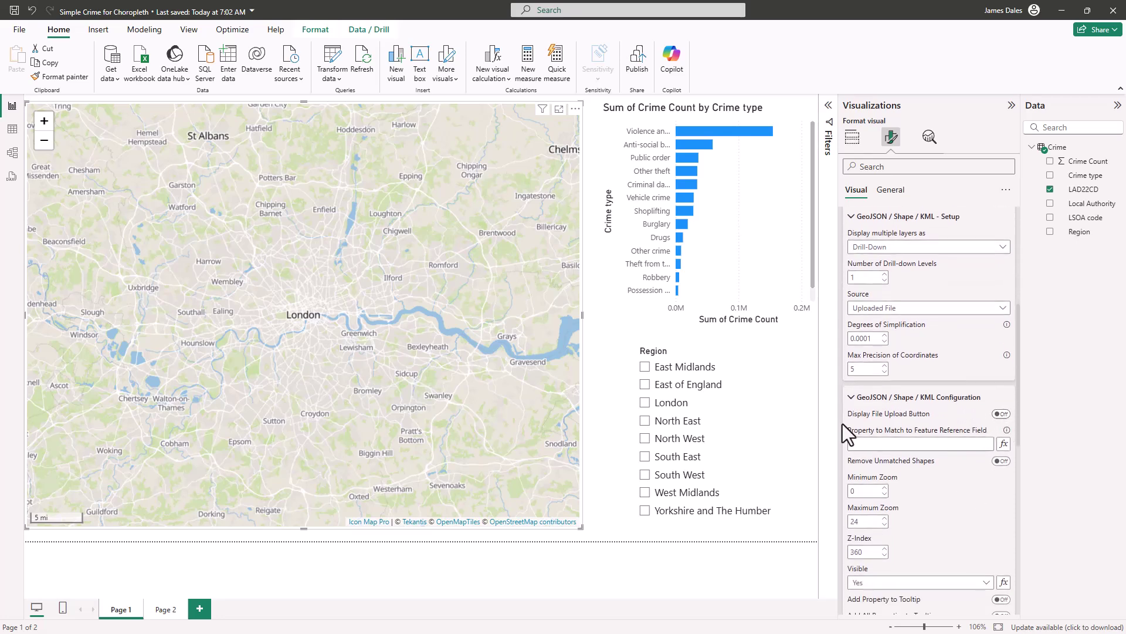
click(1000, 414)
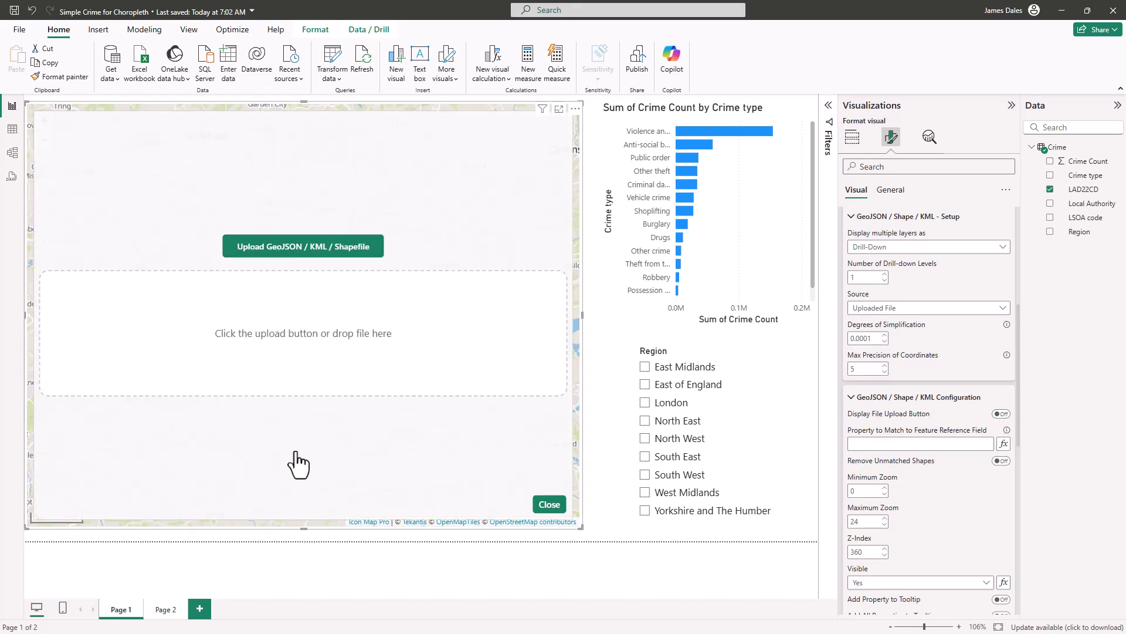
click(348, 258)
drag(322, 9, 516, 149)
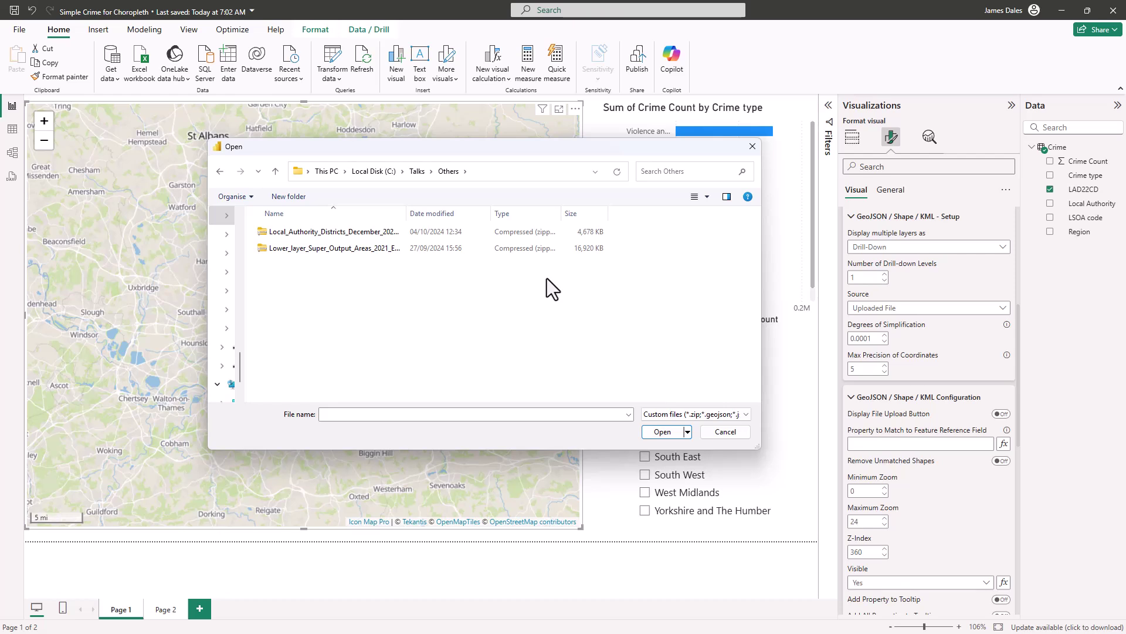
drag(409, 213, 500, 211)
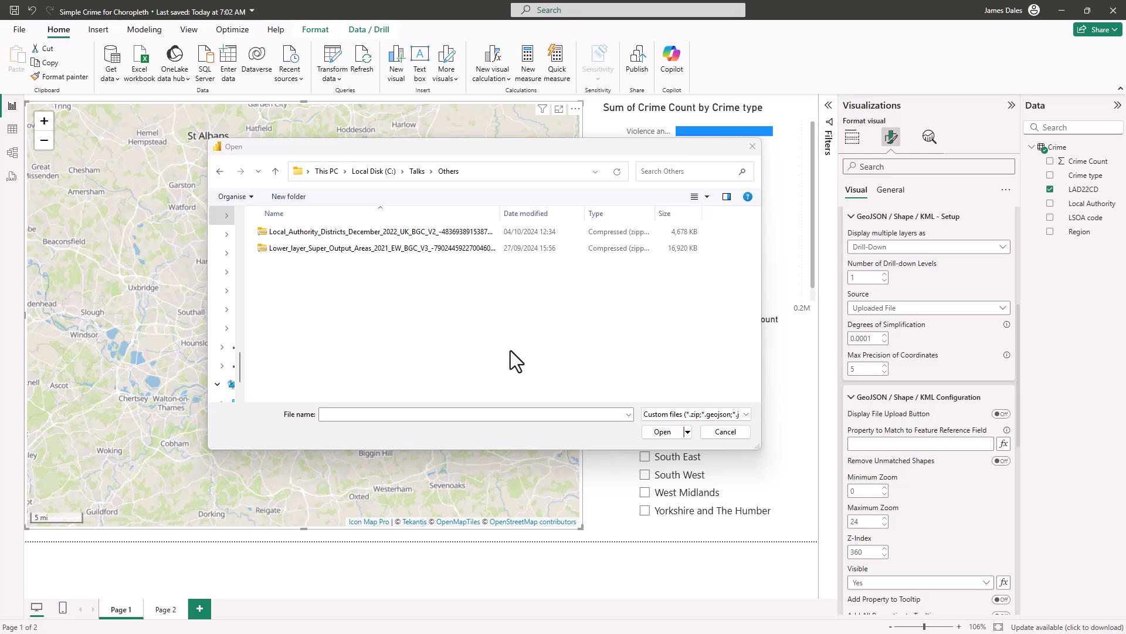
drag(500, 213, 534, 213)
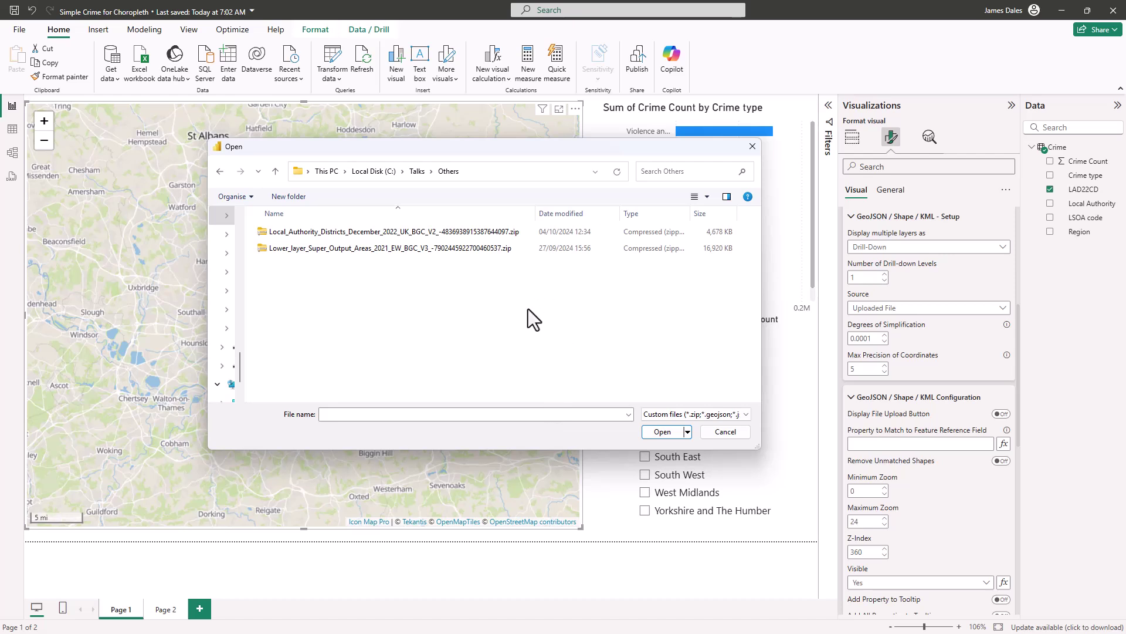
click(436, 231)
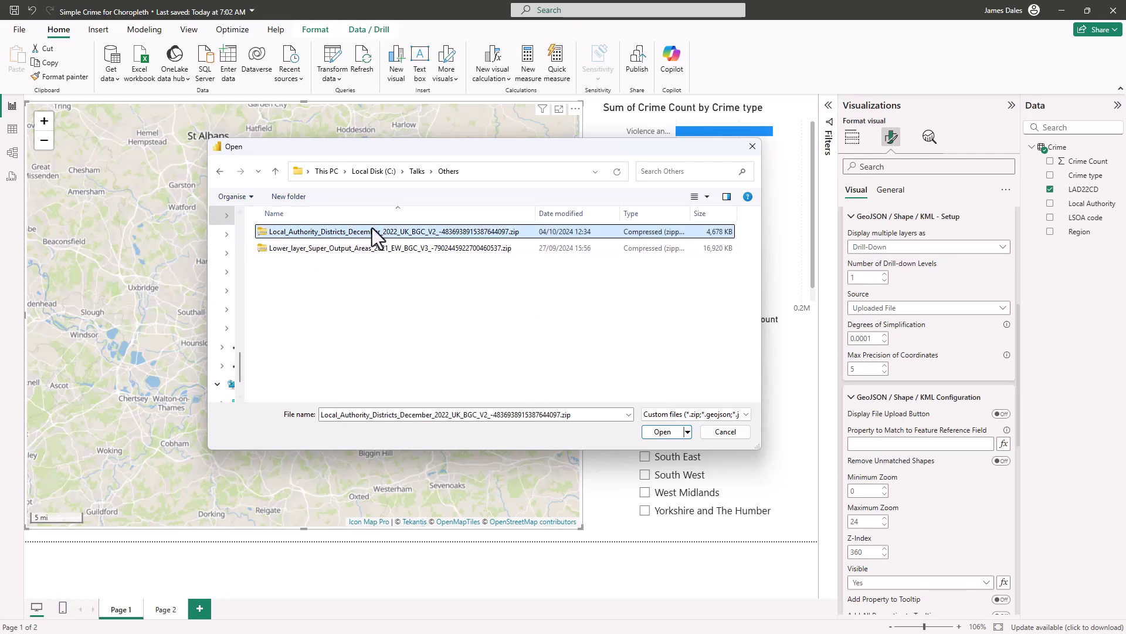
double_click(417, 232)
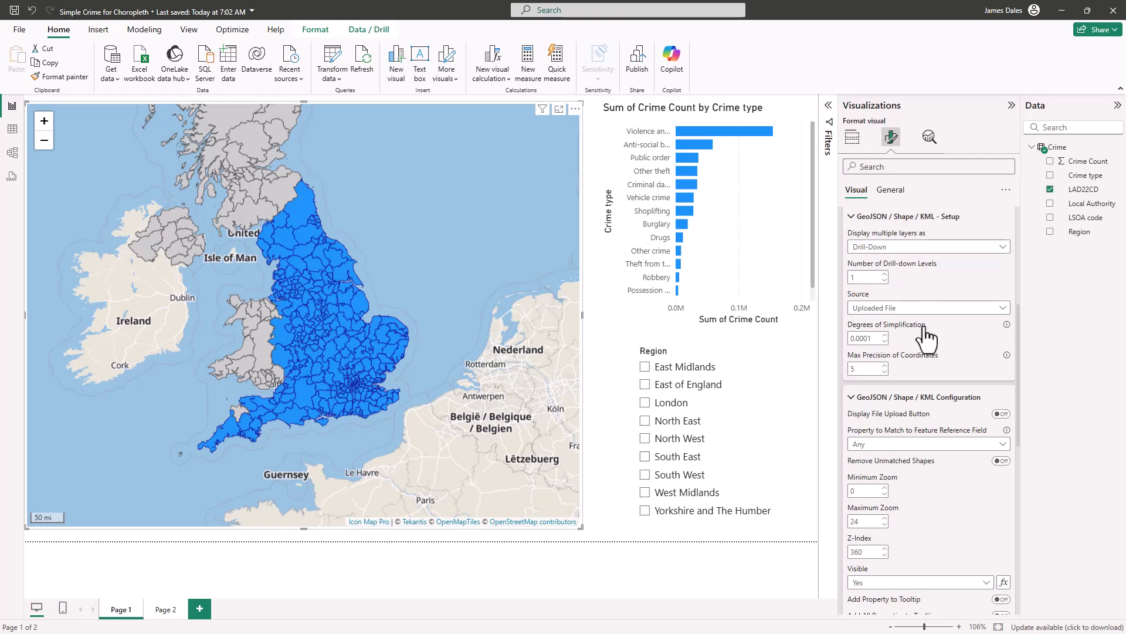
Set the property matched to the Feature Reference field to LAD22CD and check the field assigned to Feature Reference
click(934, 444)
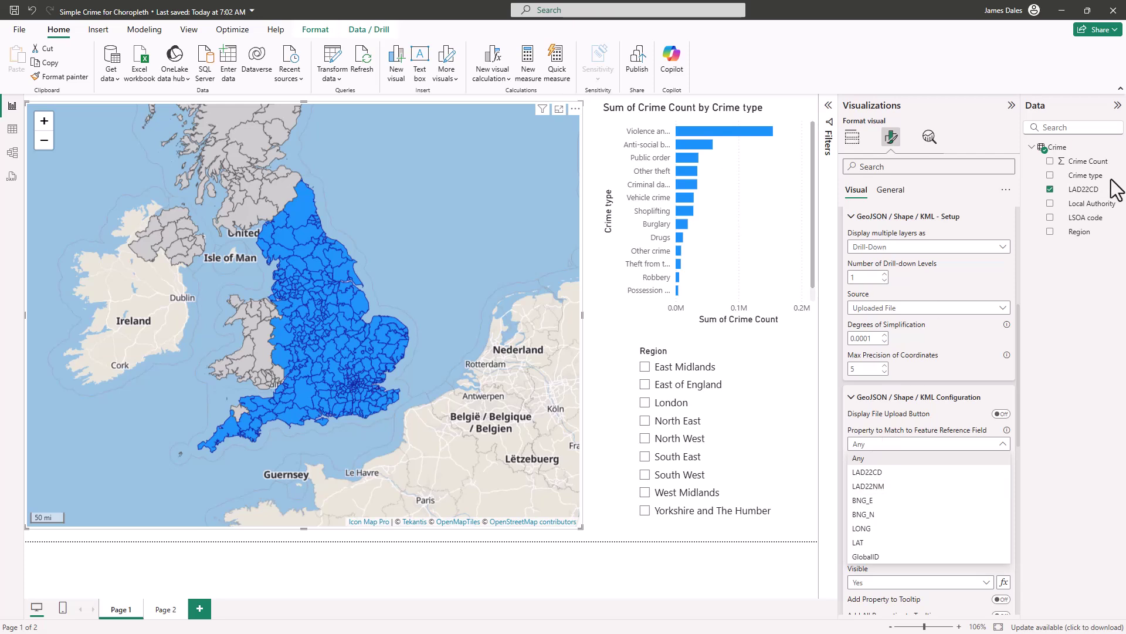
click(902, 476)
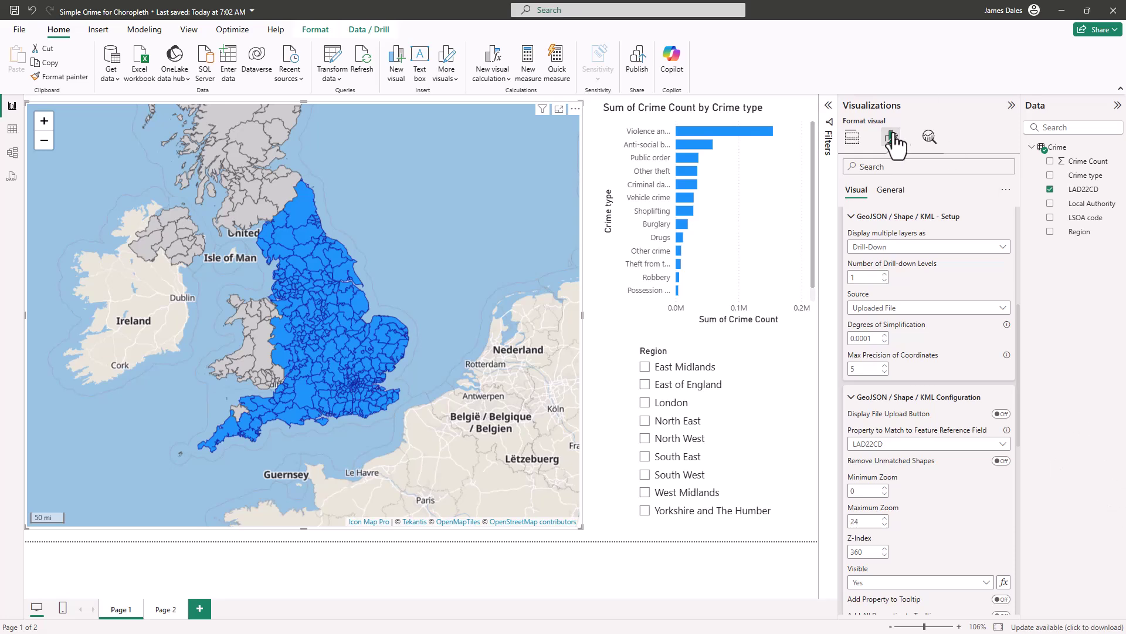
click(853, 141)
scroll(933, 405, down, 10)
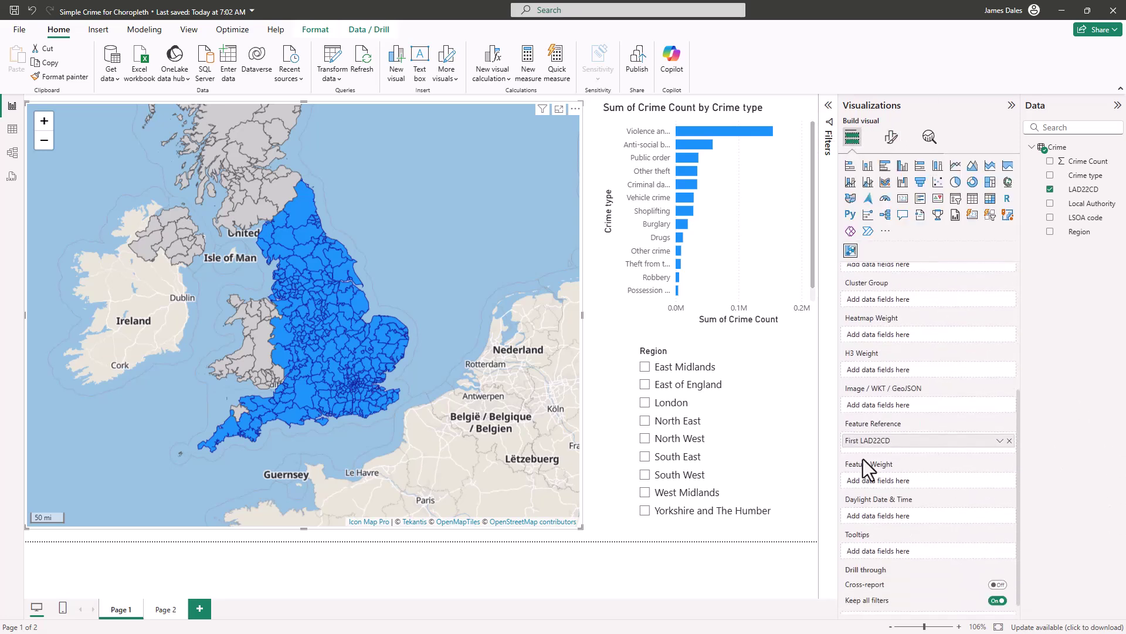
Turn on Remove Unmatched Shapes in the map's GeoJSON / Shape / KML configuration
click(891, 138)
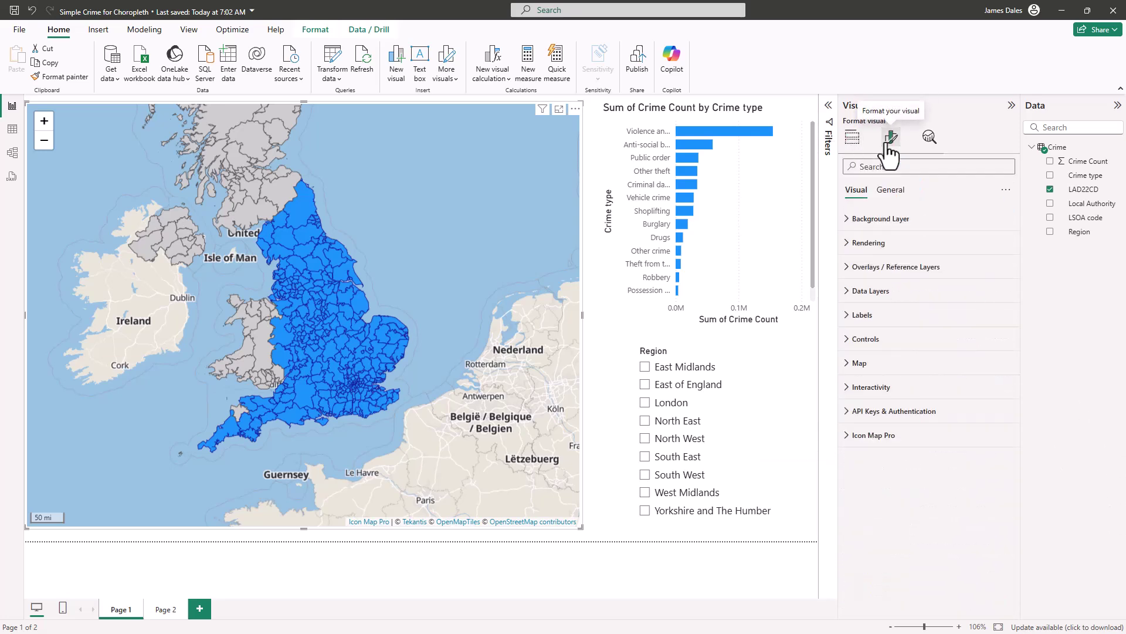
click(935, 305)
scroll(933, 448, down, 2)
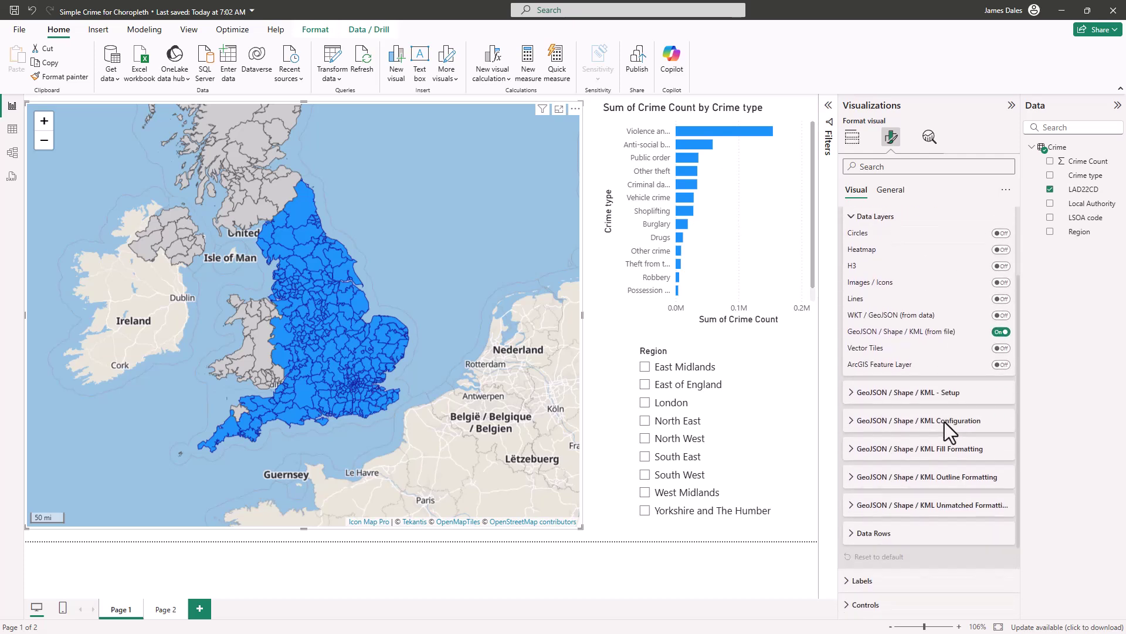
click(948, 421)
scroll(945, 329, down, 2)
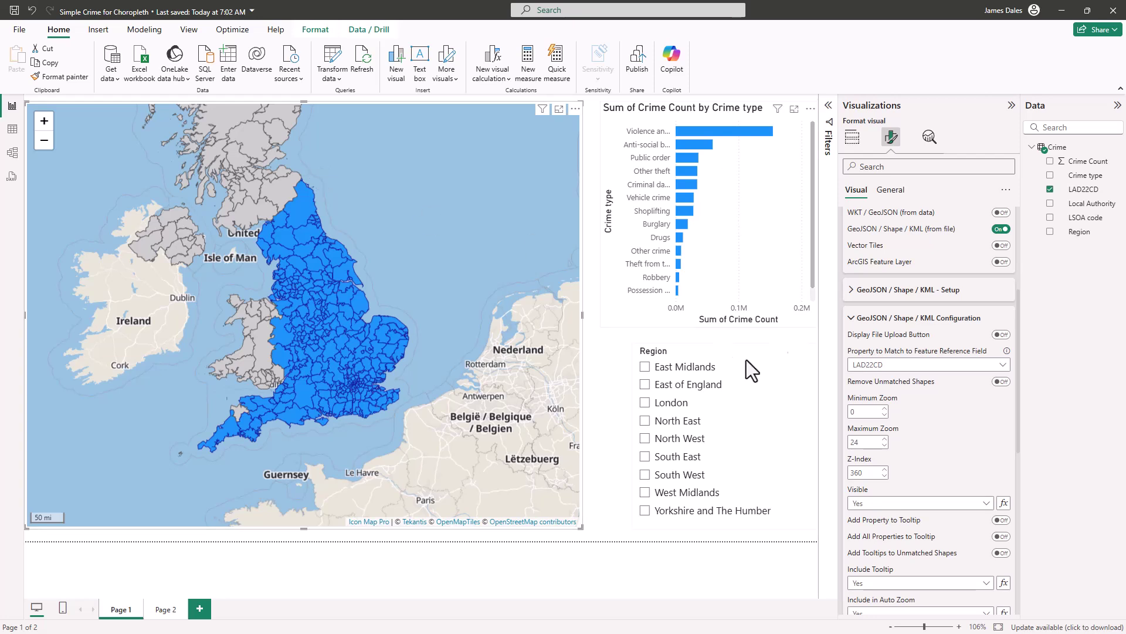
scroll(986, 441, down, 1)
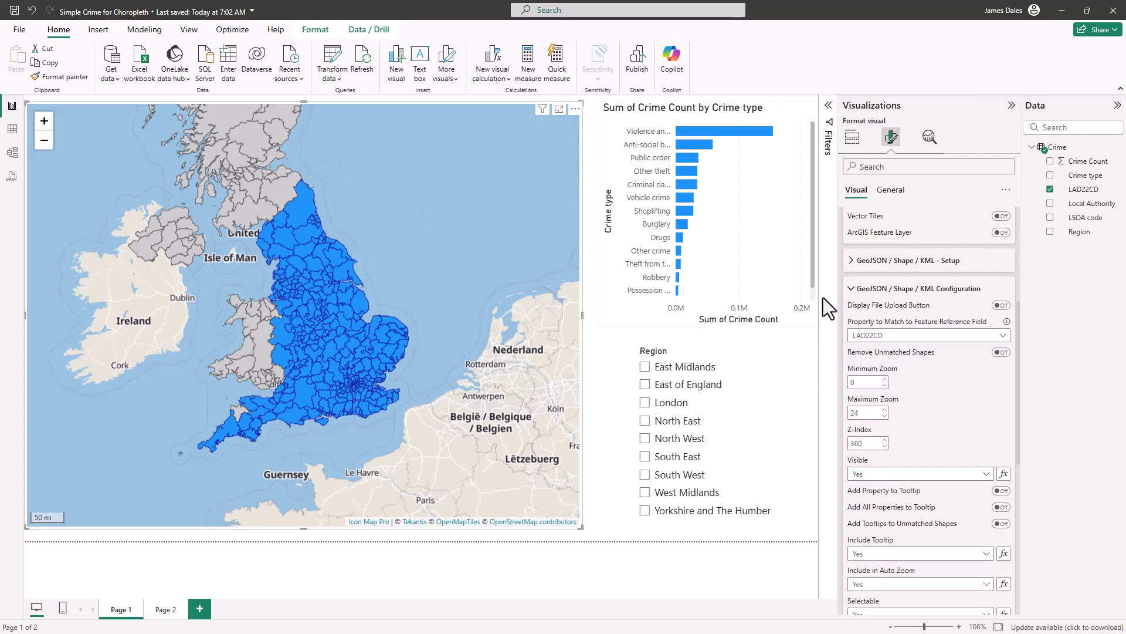
scroll(956, 384, down, 10)
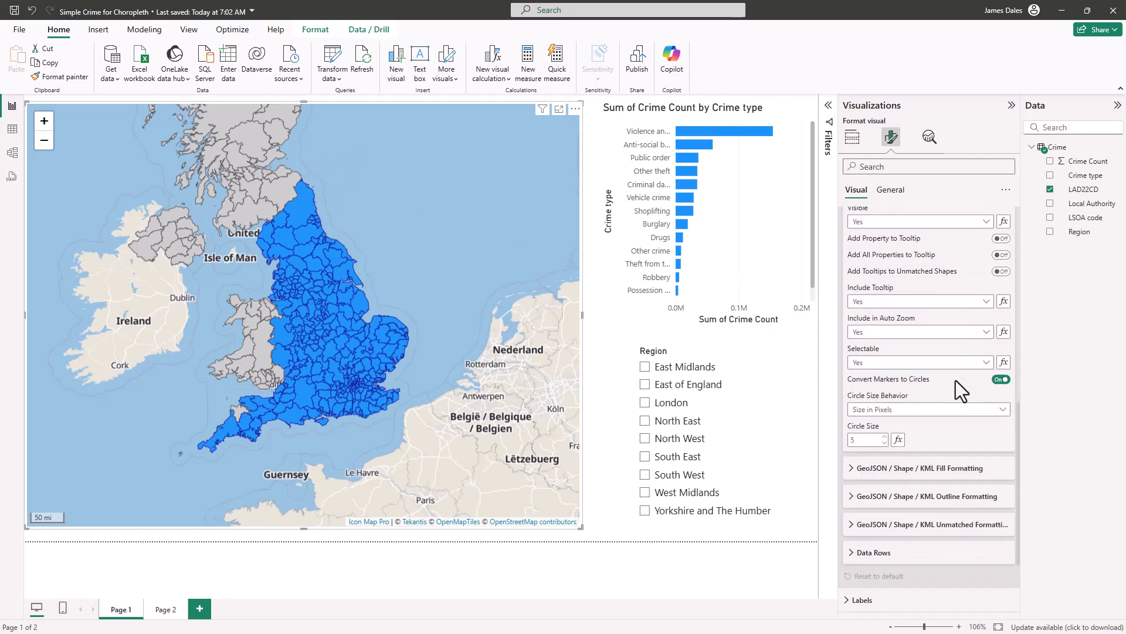
click(957, 437)
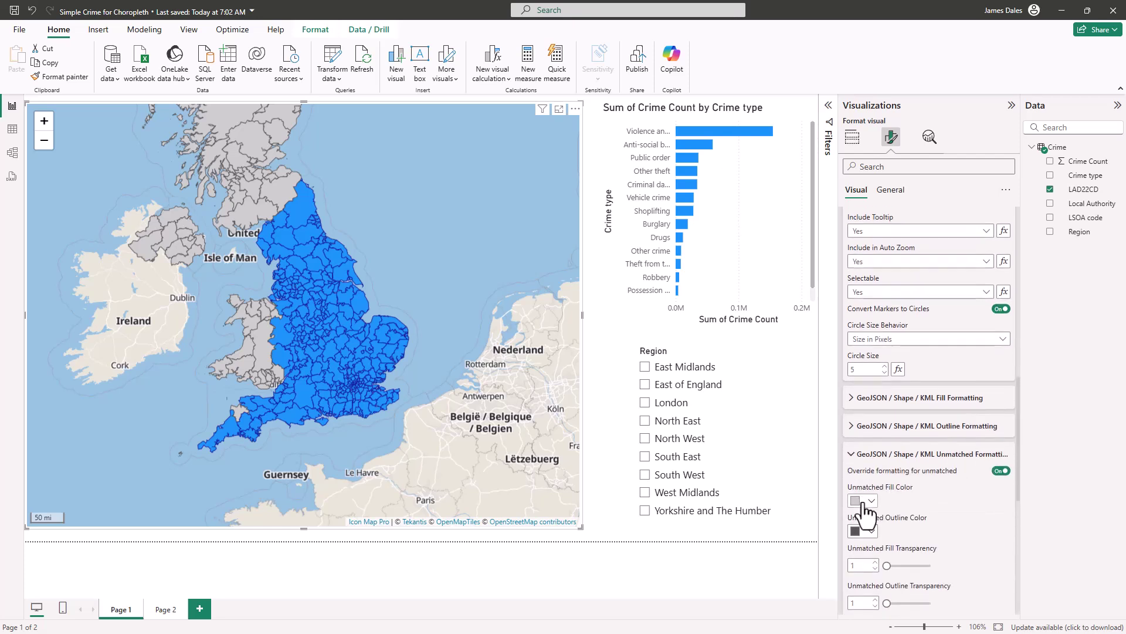
click(964, 399)
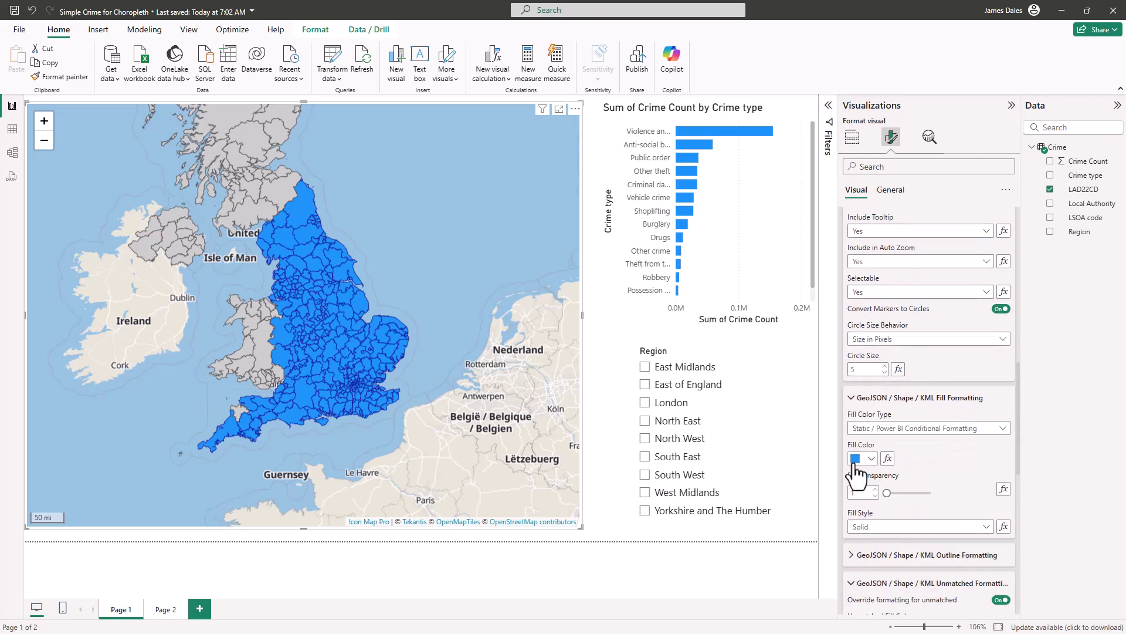
scroll(948, 458, up, 4)
scroll(944, 450, up, 3)
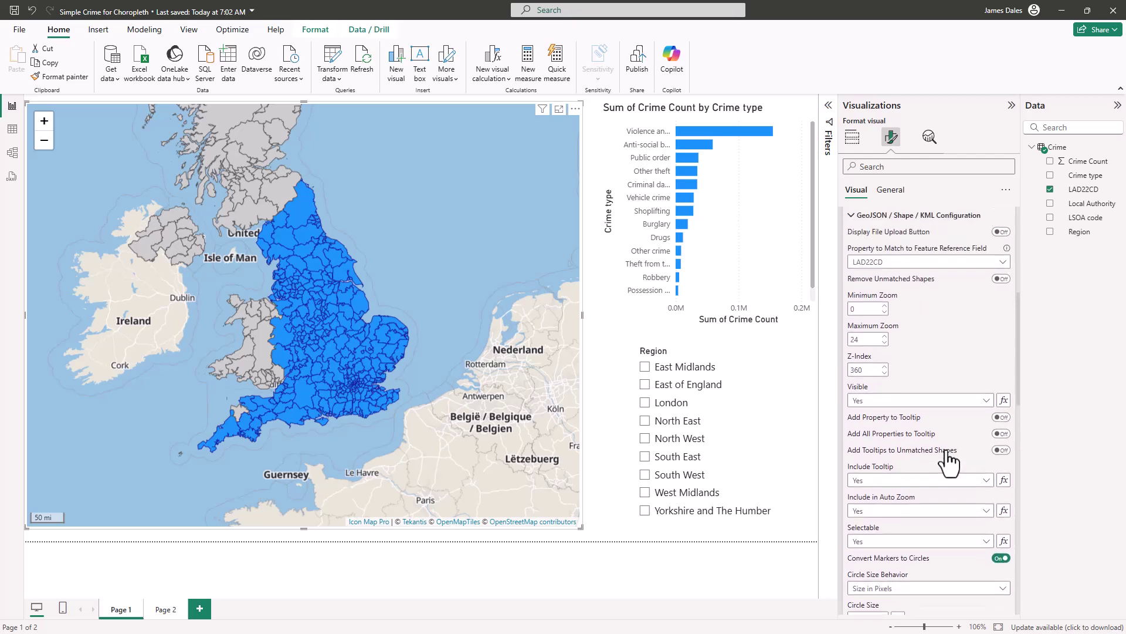
scroll(939, 452, up, 3)
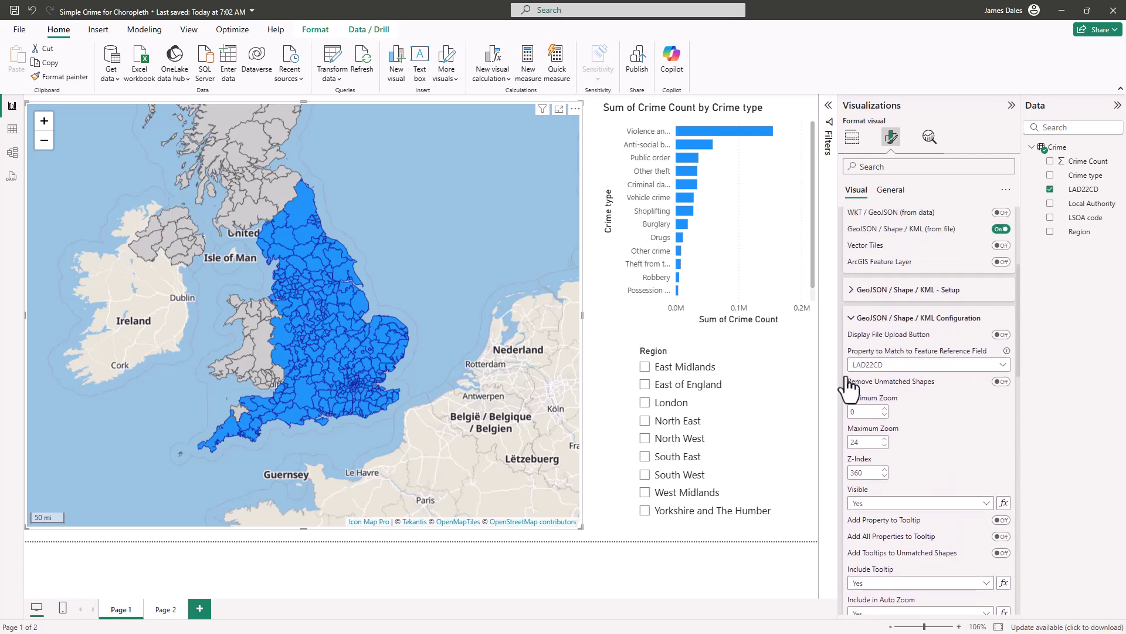
click(999, 382)
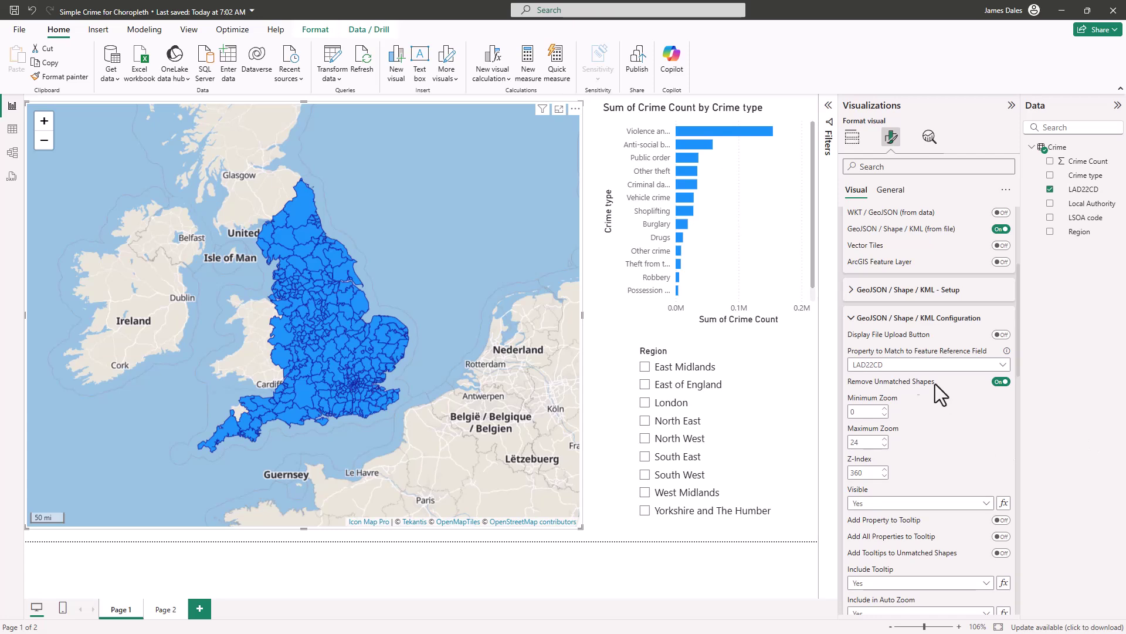
Apply conditional formatting to the map shapes' Fill Color, using a Gradient based on the sum of Crime Count
scroll(955, 452, down, 2)
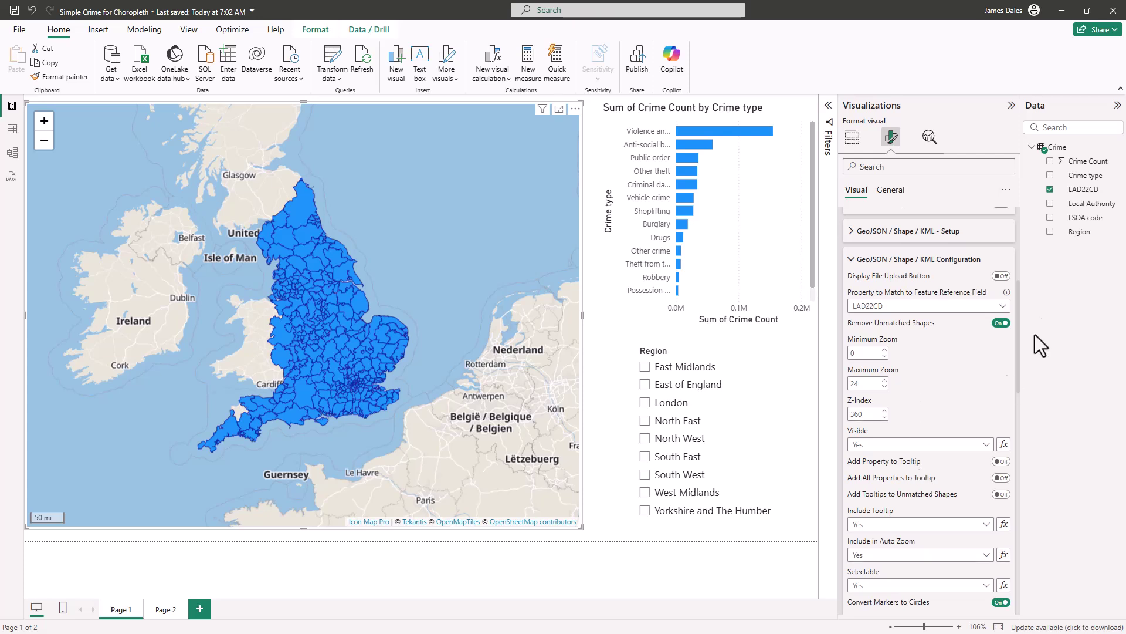
scroll(928, 511, down, 2)
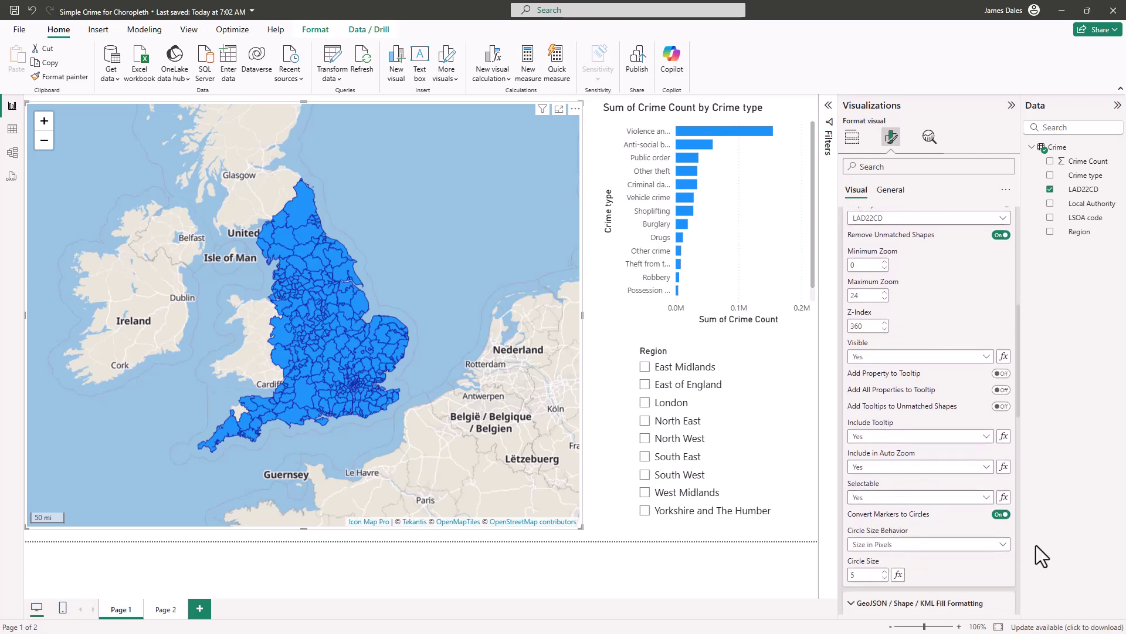
scroll(1019, 527, down, 3)
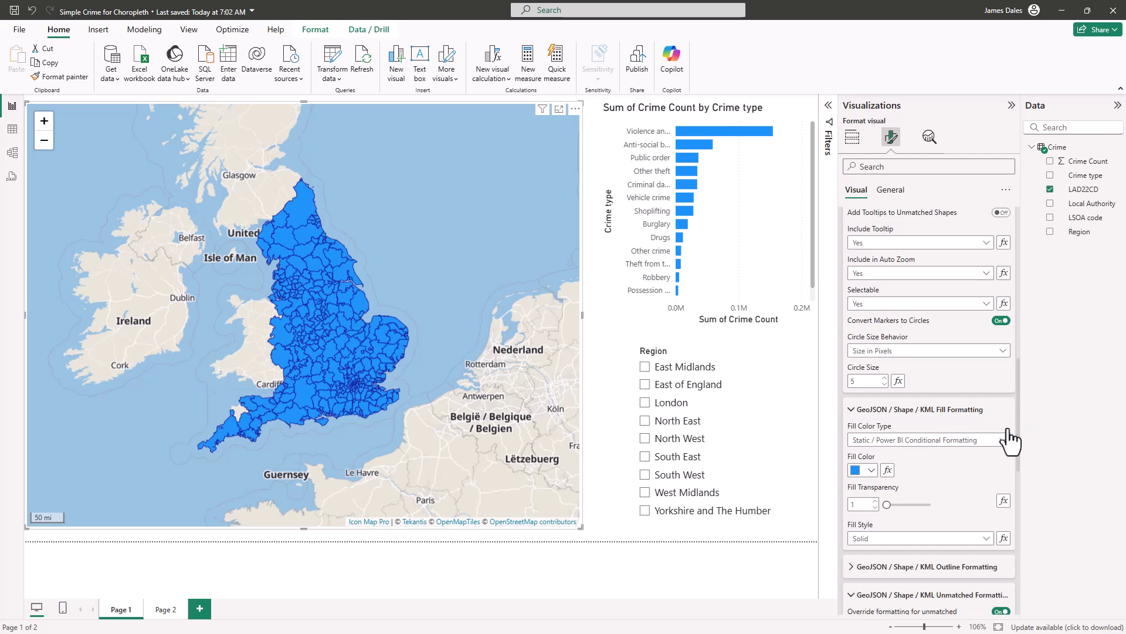
scroll(1012, 477, down, 1)
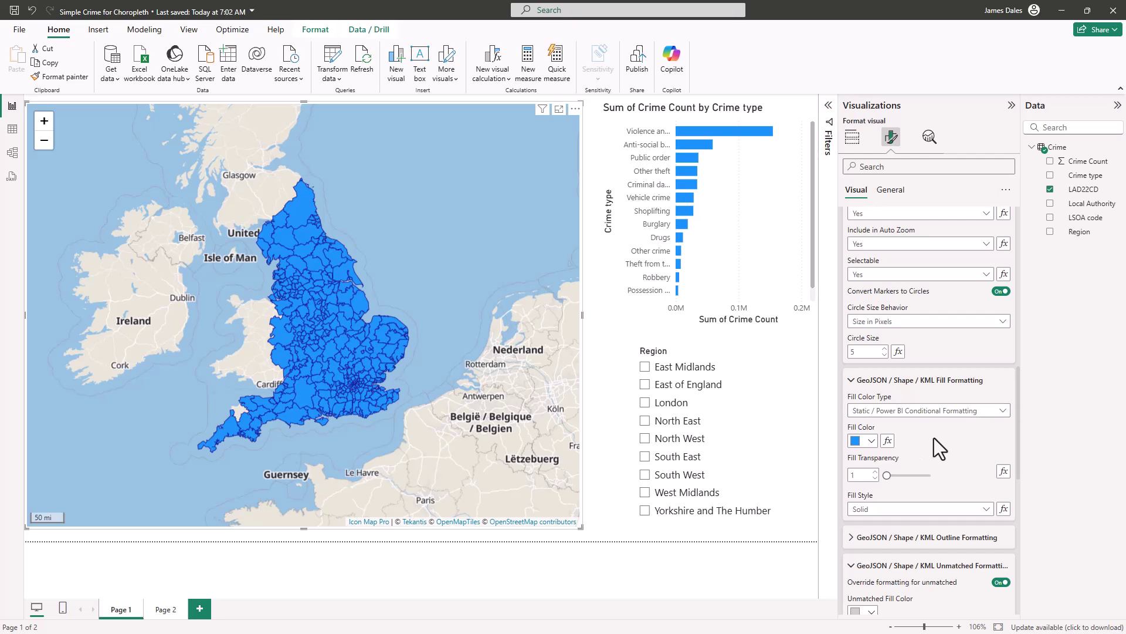
click(888, 440)
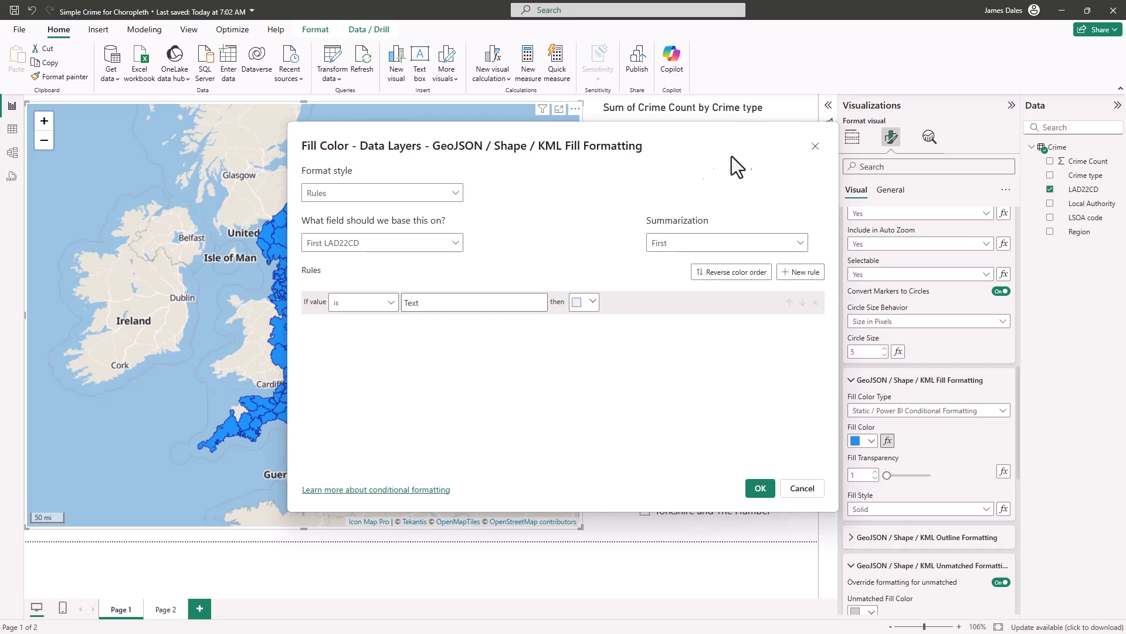
click(404, 193)
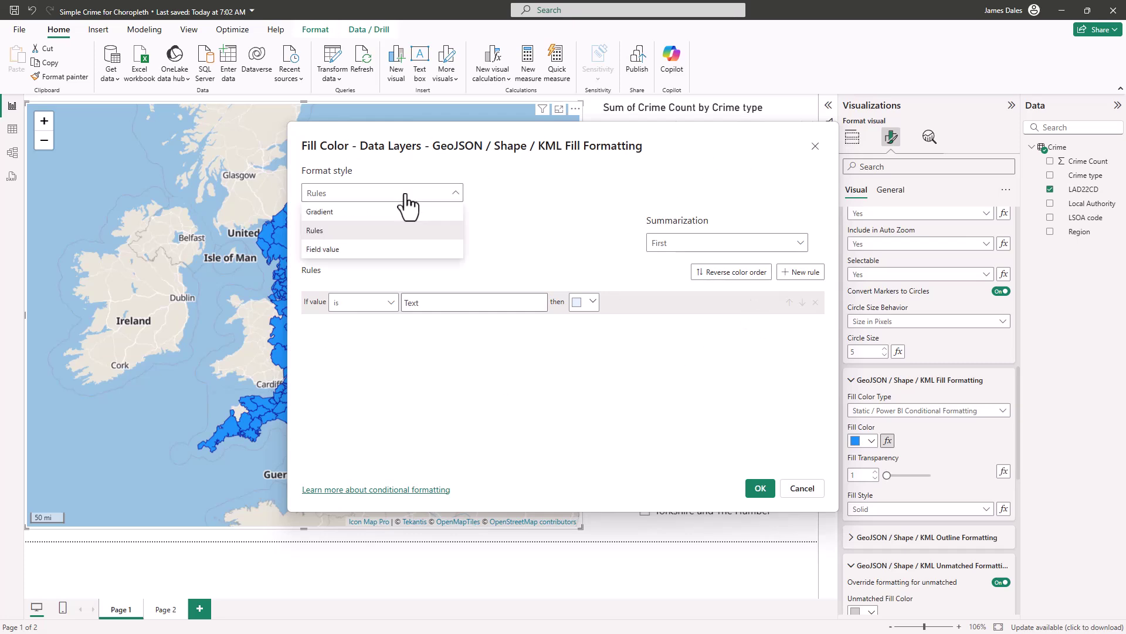
click(348, 215)
click(355, 243)
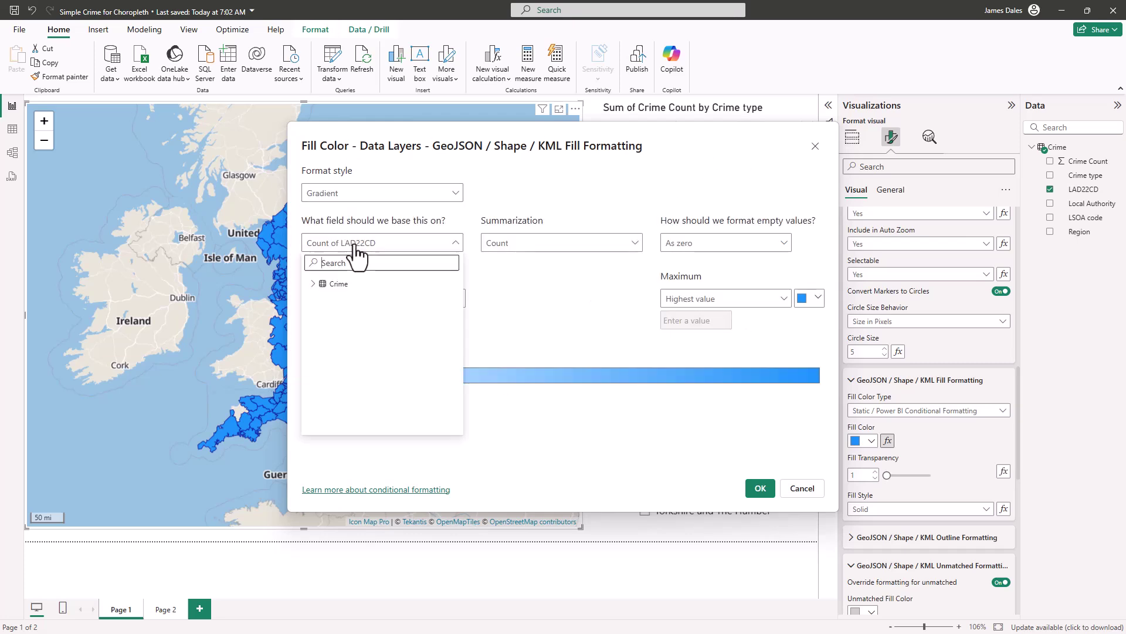
click(315, 284)
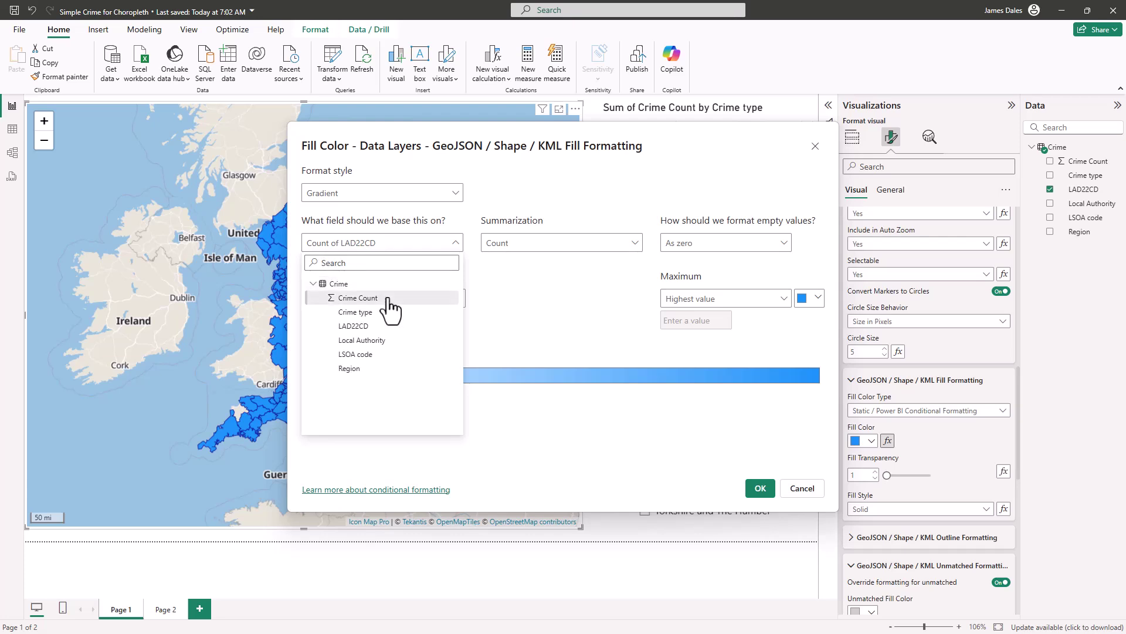
click(358, 298)
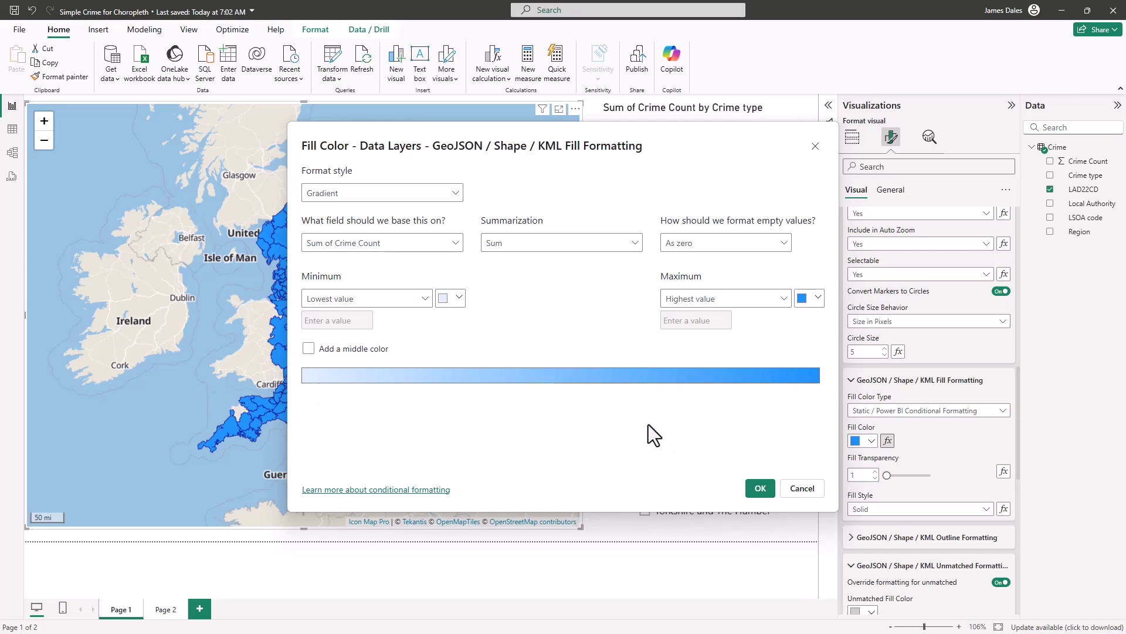
click(759, 490)
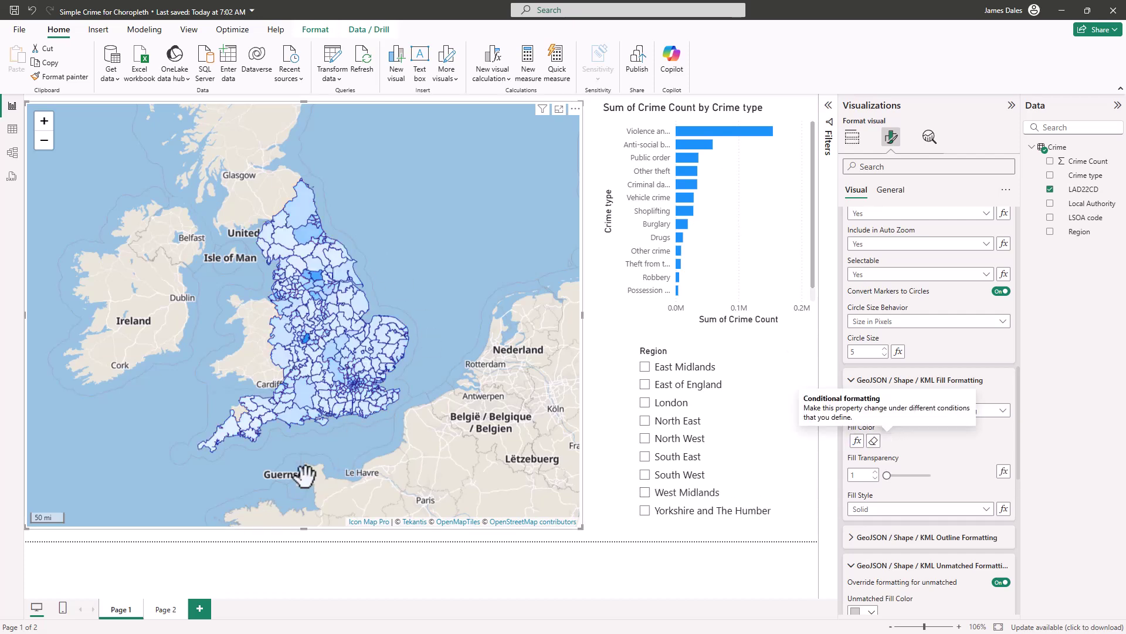
In the GeoJSON / Shape / KML outline formatting, set the Outline Color of the local authority shapes to black
click(974, 537)
scroll(972, 445, down, 1)
scroll(971, 445, down, 1)
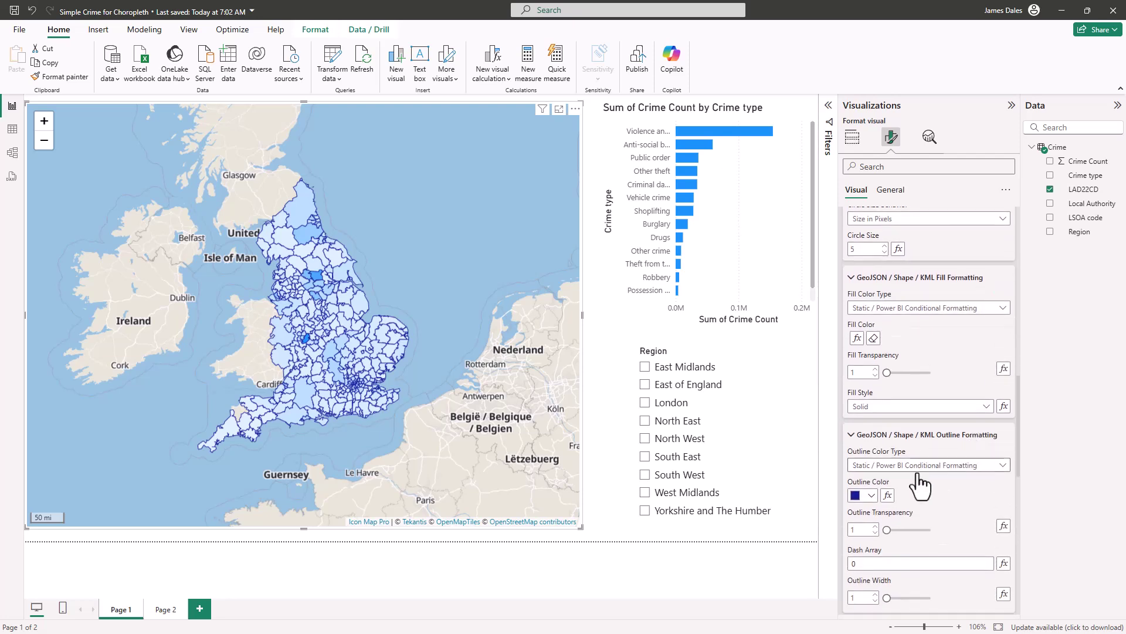
click(870, 495)
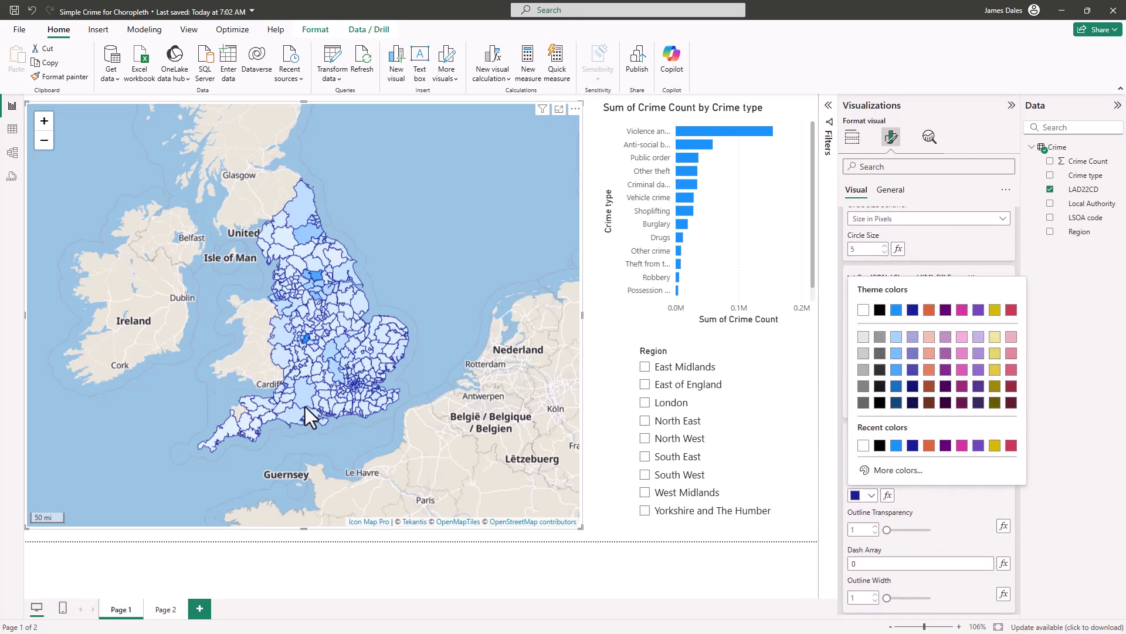
click(879, 311)
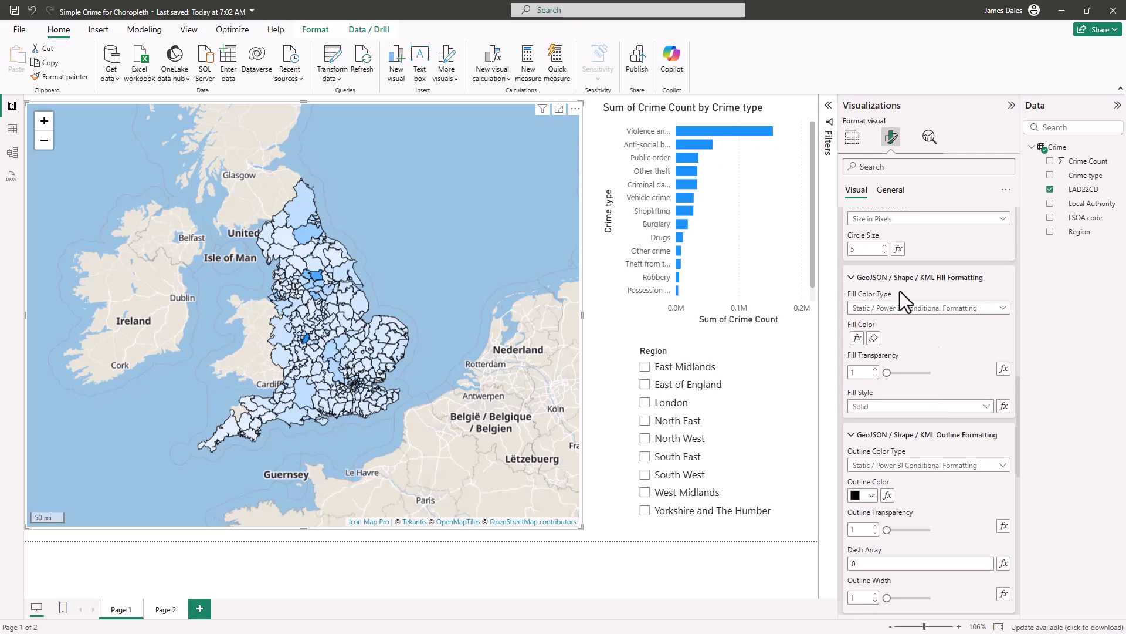
Turn on Edit interactions with the crime type bar chart selected
click(638, 113)
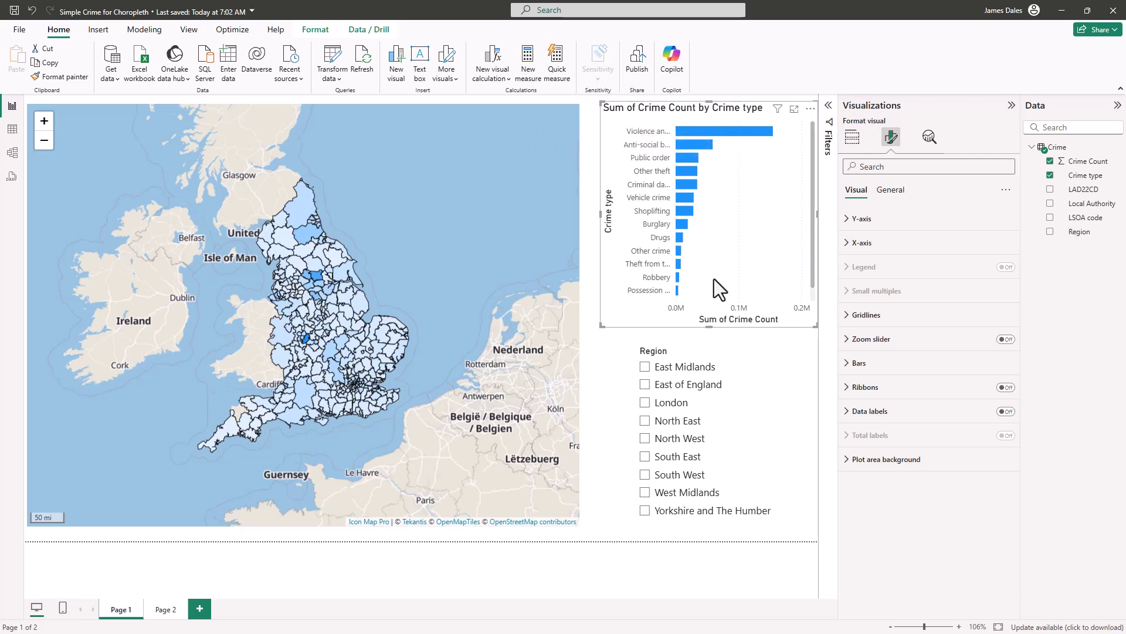
click(315, 29)
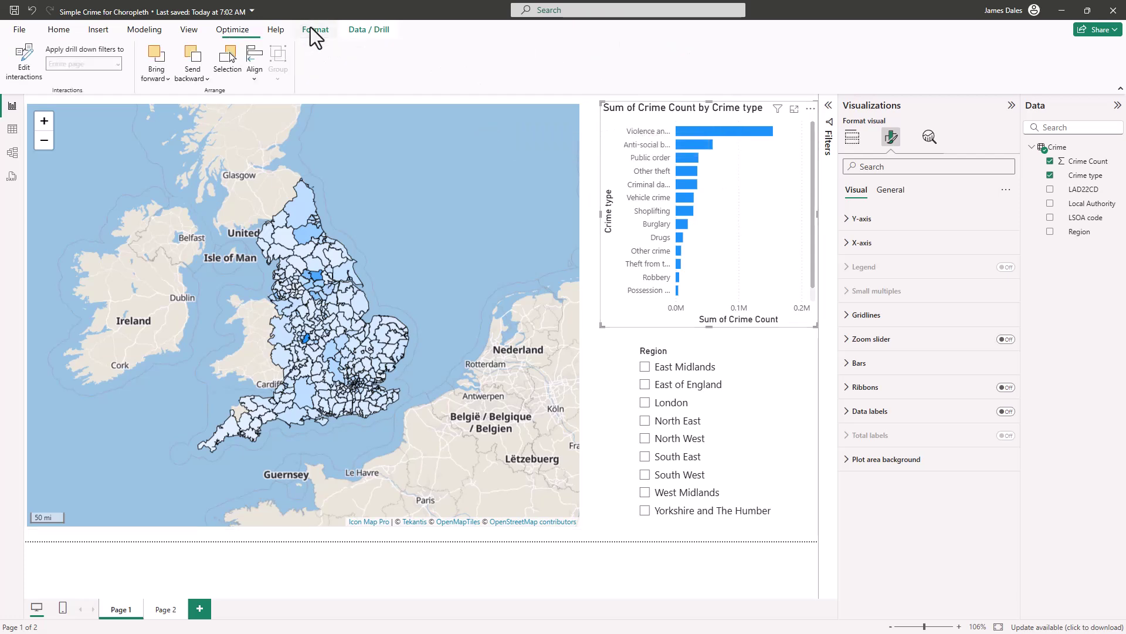
click(33, 67)
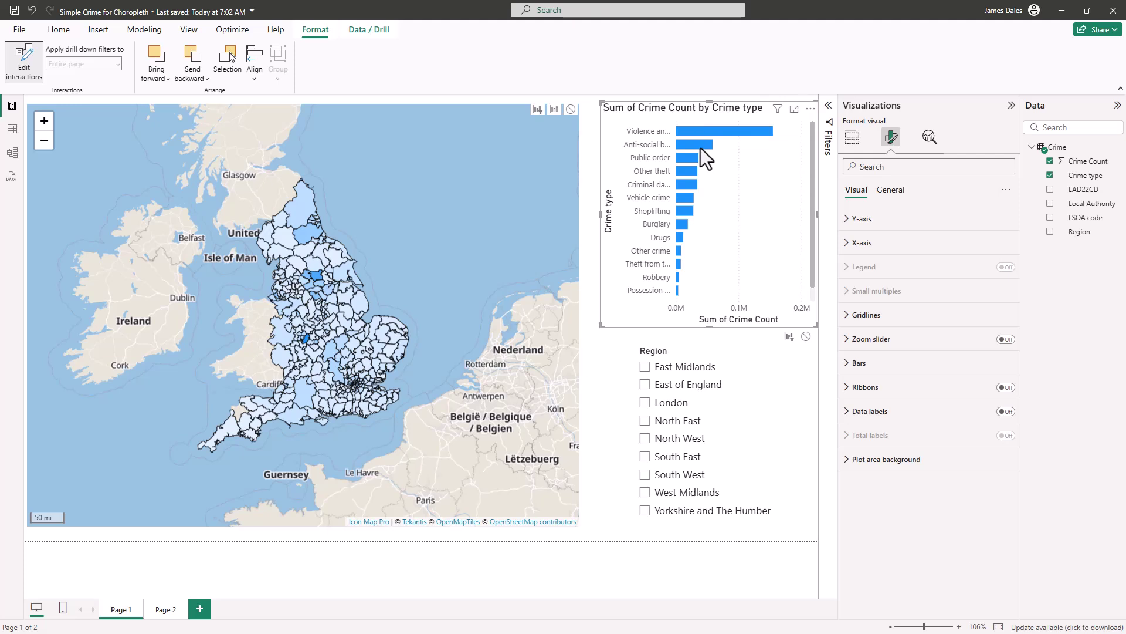
Test how the map responds to the chart's Vehicle crime, Public order, anti-social and violence bars one by one, and clear the selection
mouse_move(699, 146)
mouse_move(687, 189)
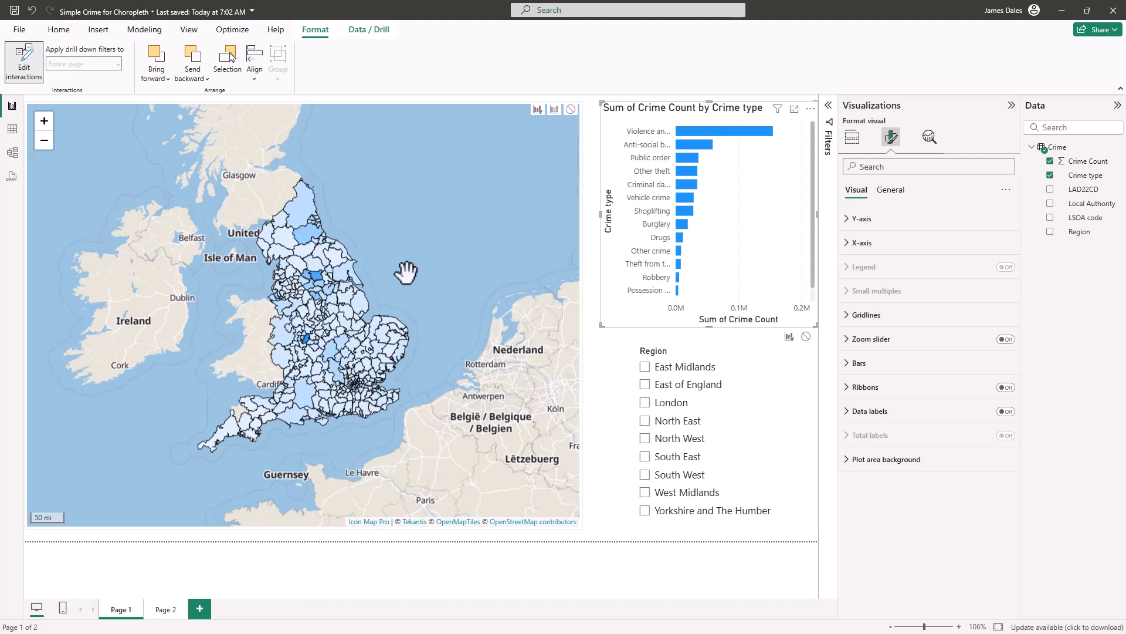
click(687, 195)
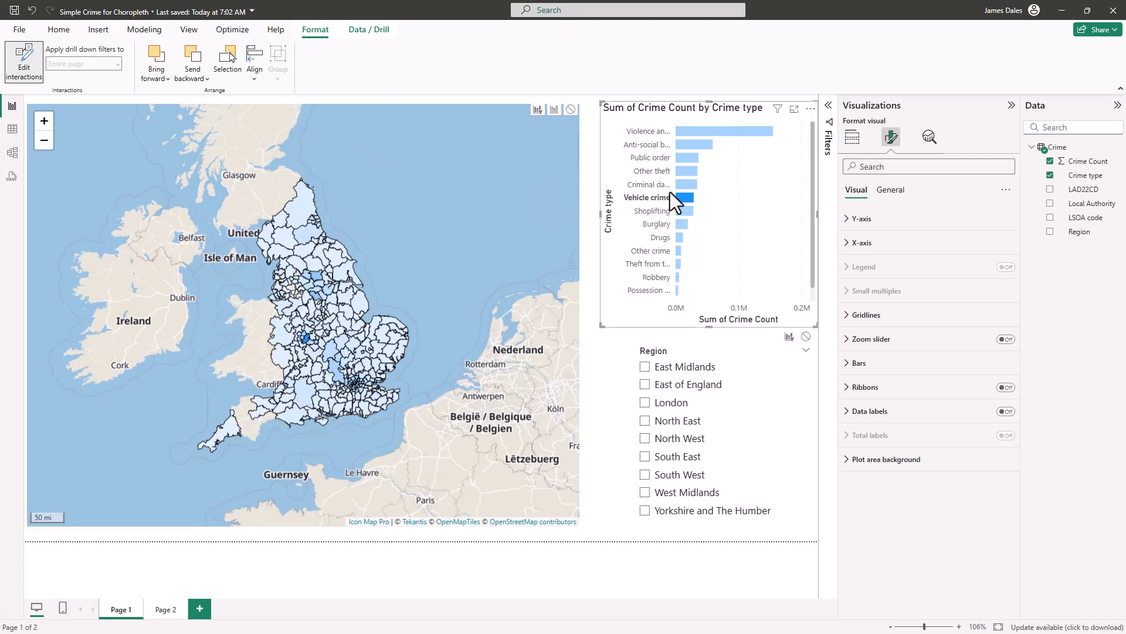
click(688, 157)
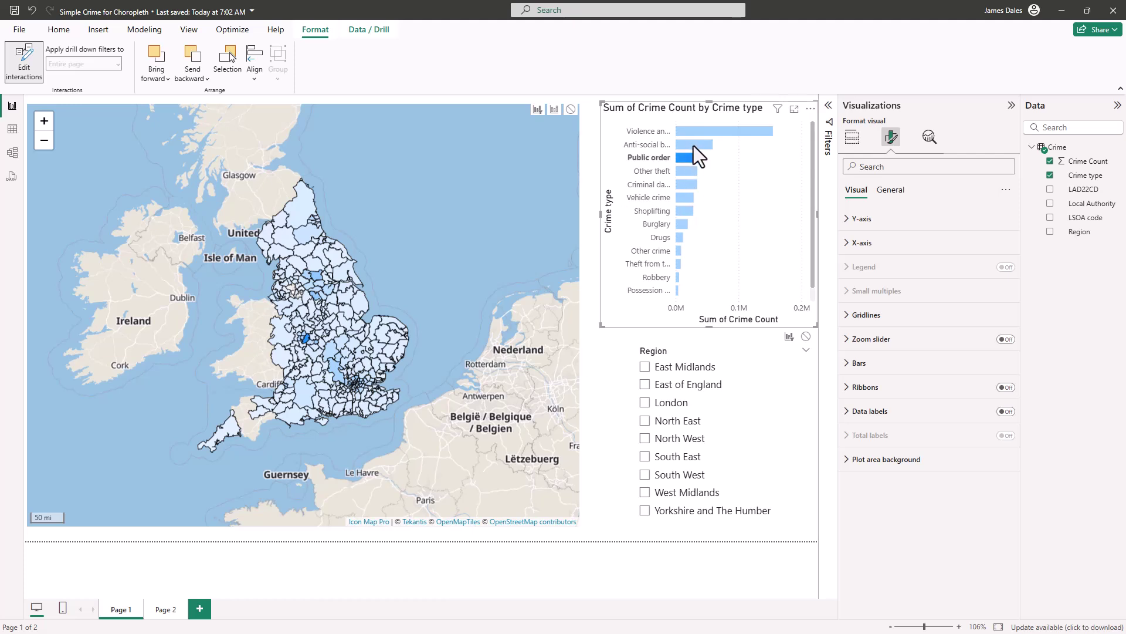
click(694, 141)
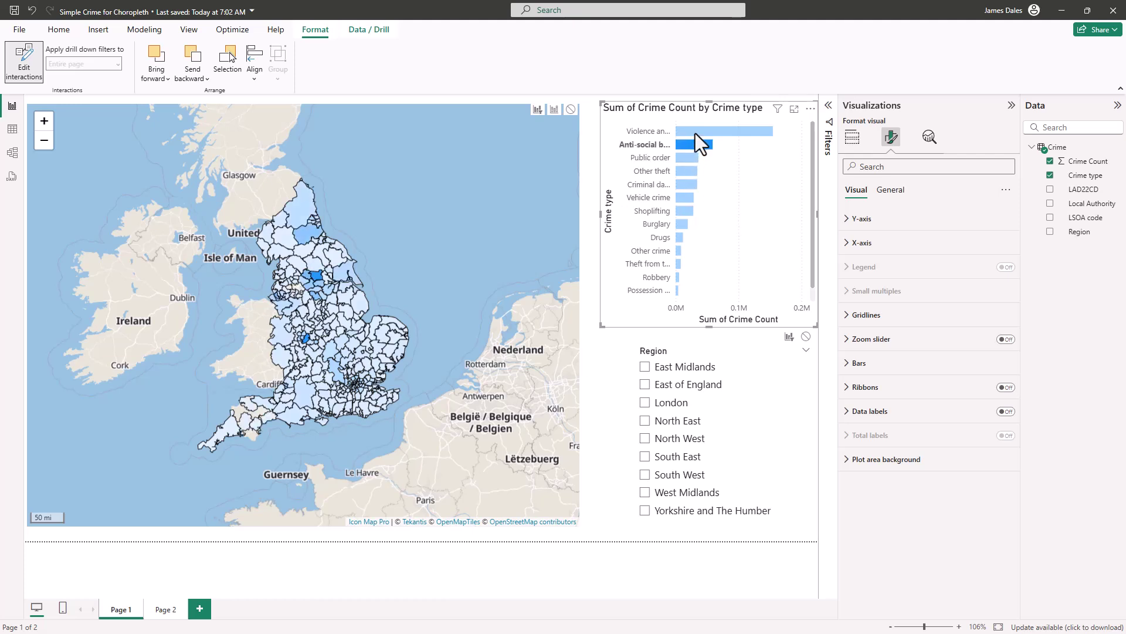
click(696, 131)
click(695, 133)
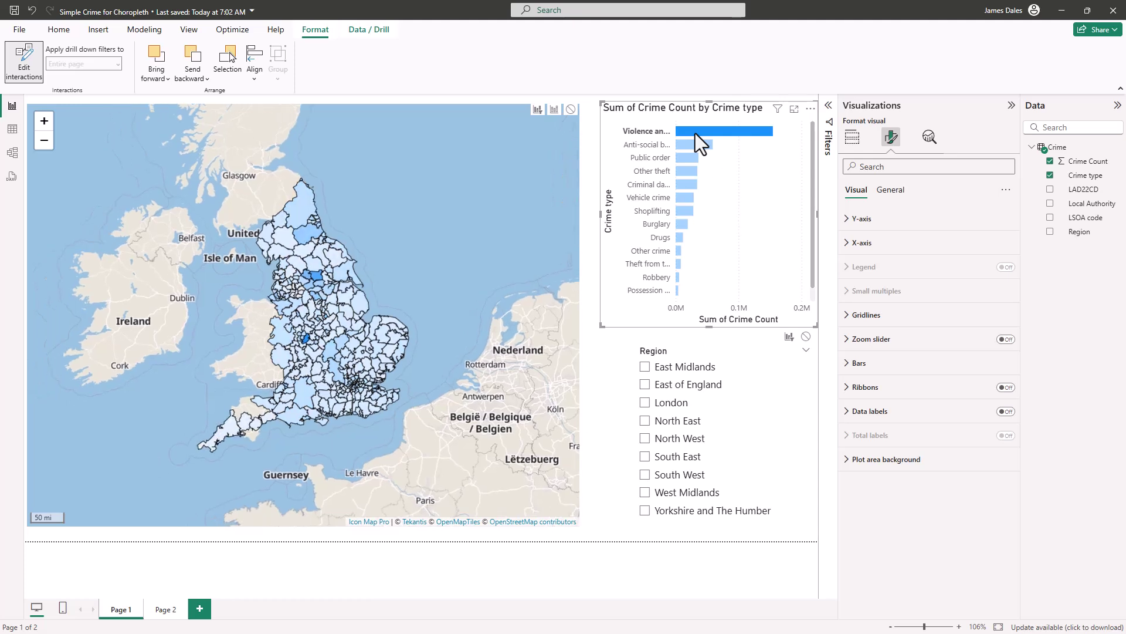
Set the map's interaction with the crime type bar chart to Filter
click(245, 148)
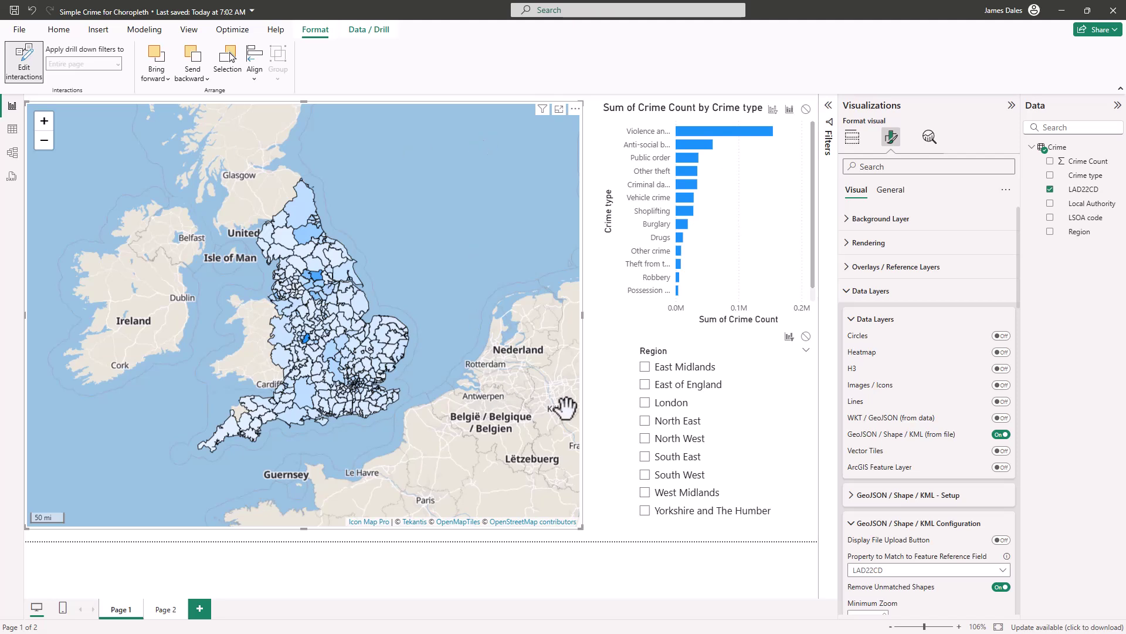
click(774, 110)
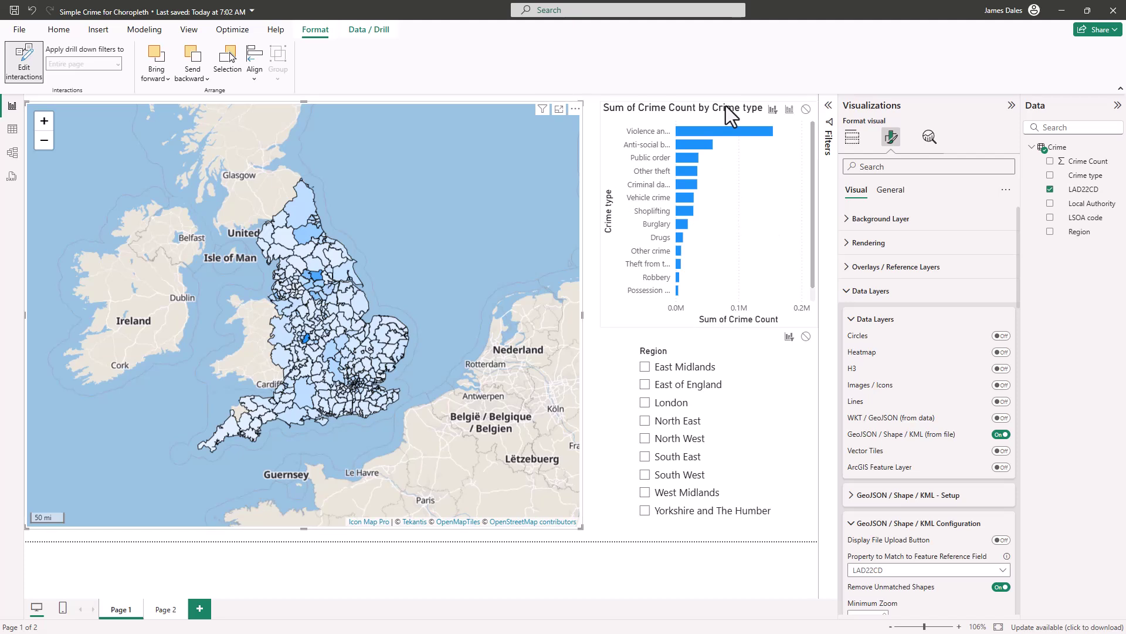
Test the chart filtering by selecting several local authorities in northern England on the map one by one, and clear the selection
click(305, 217)
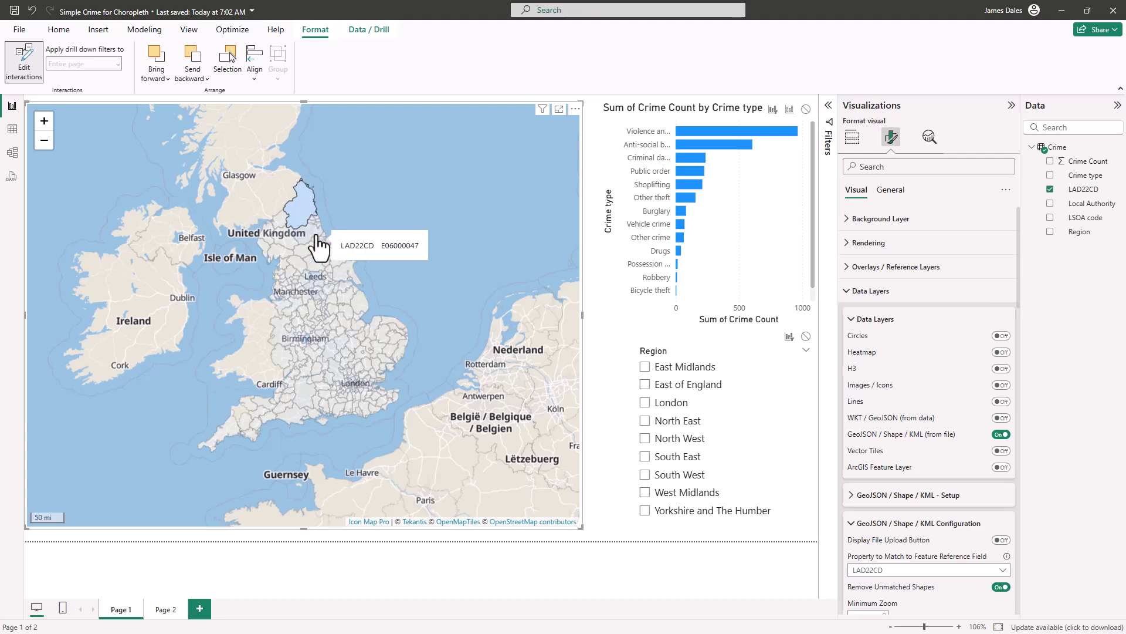
click(315, 235)
click(324, 304)
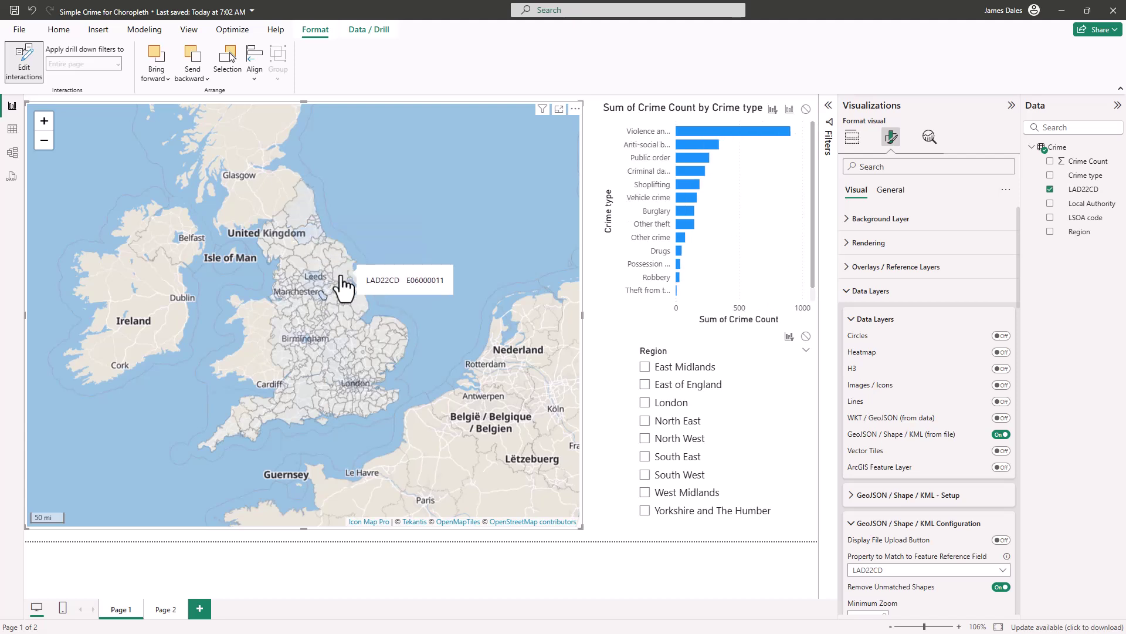
click(342, 282)
click(339, 261)
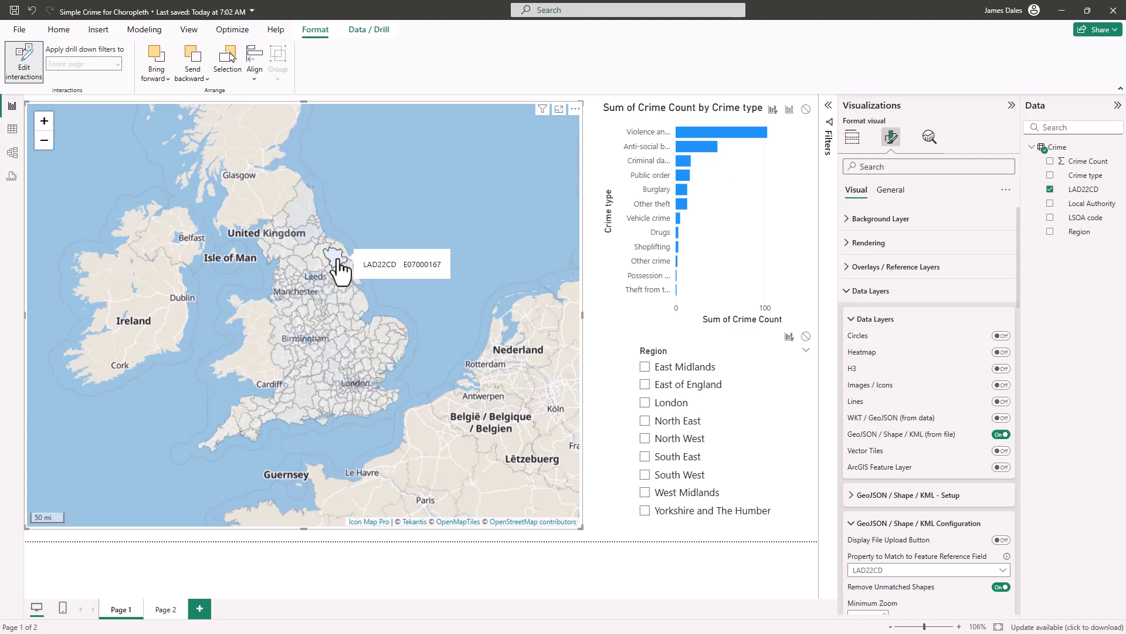
click(339, 261)
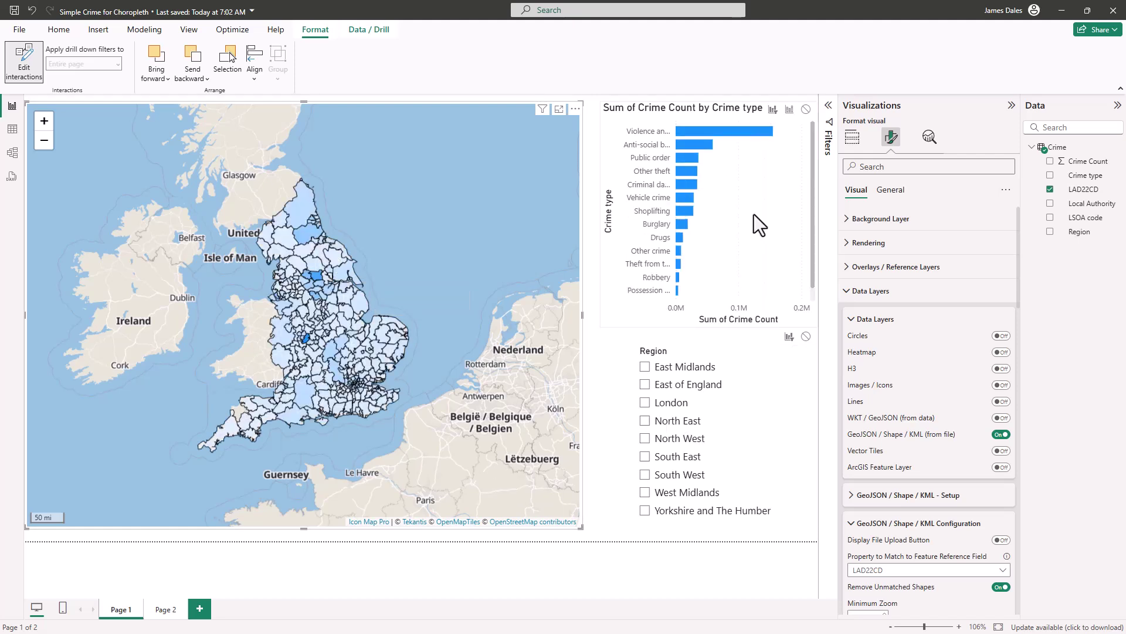
Test the Region slicer on the map and chart with London, North East, North West and South East, and clear the selection
click(671, 404)
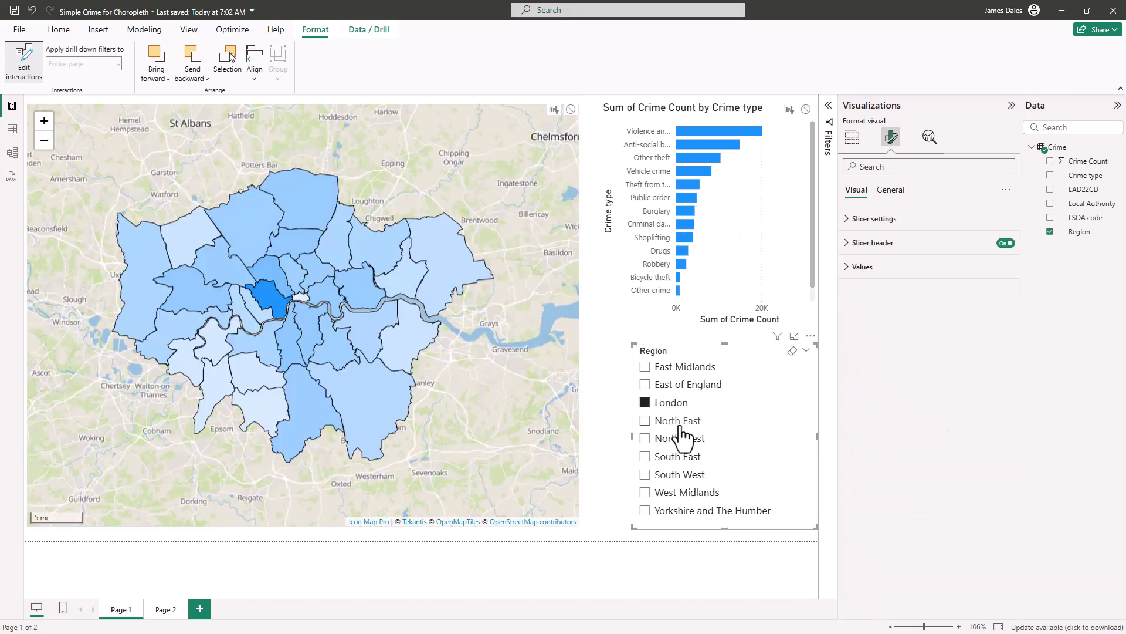
click(675, 422)
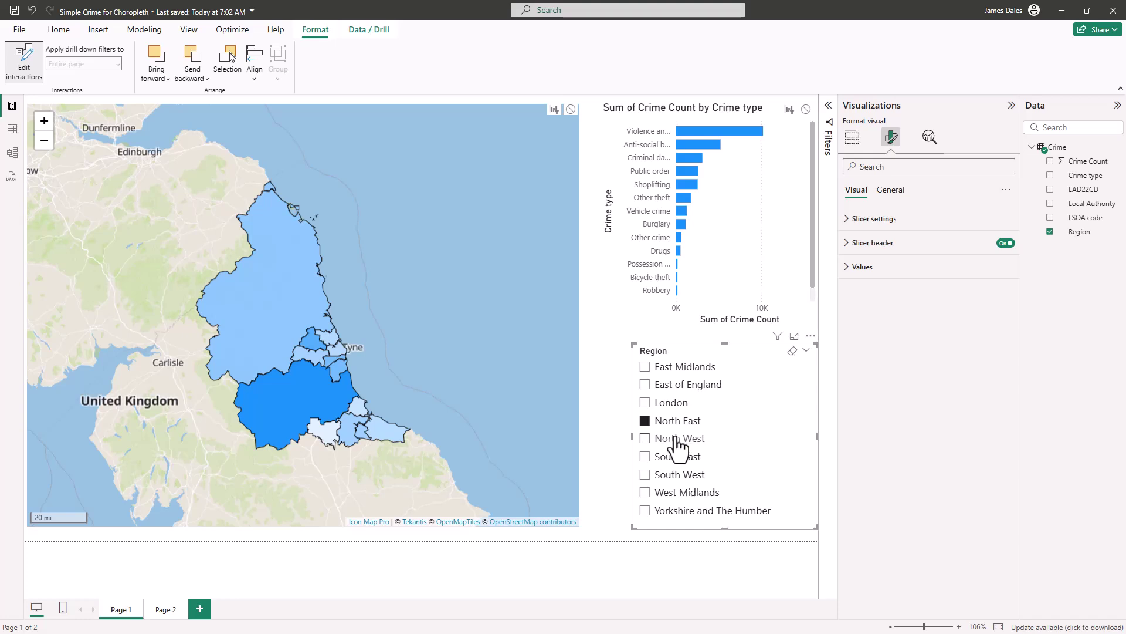
click(677, 439)
click(697, 464)
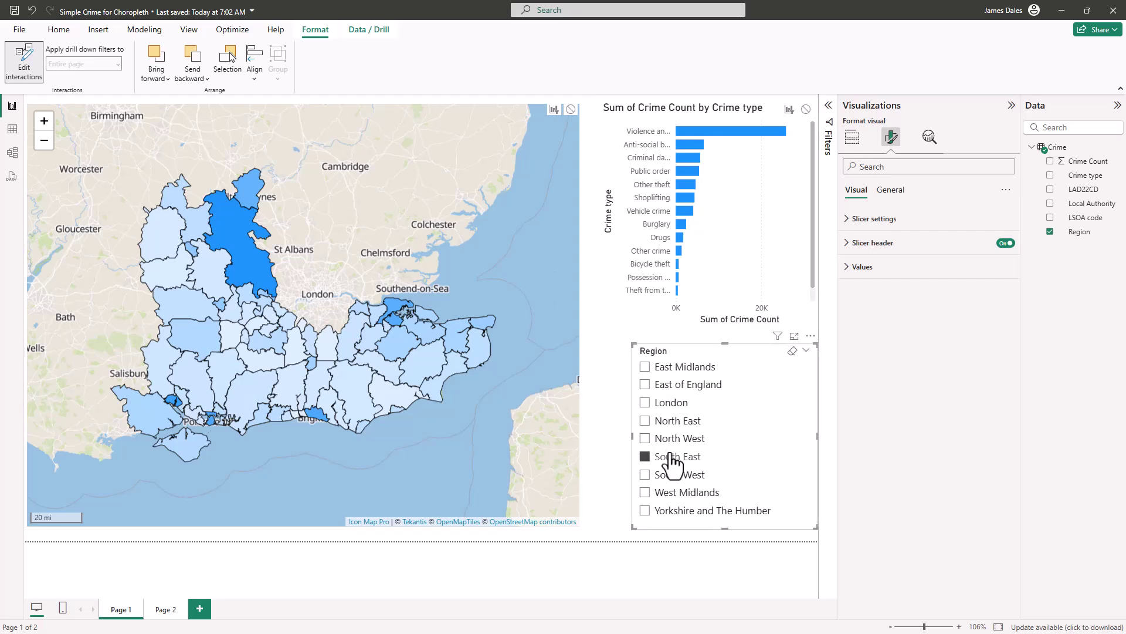
click(679, 465)
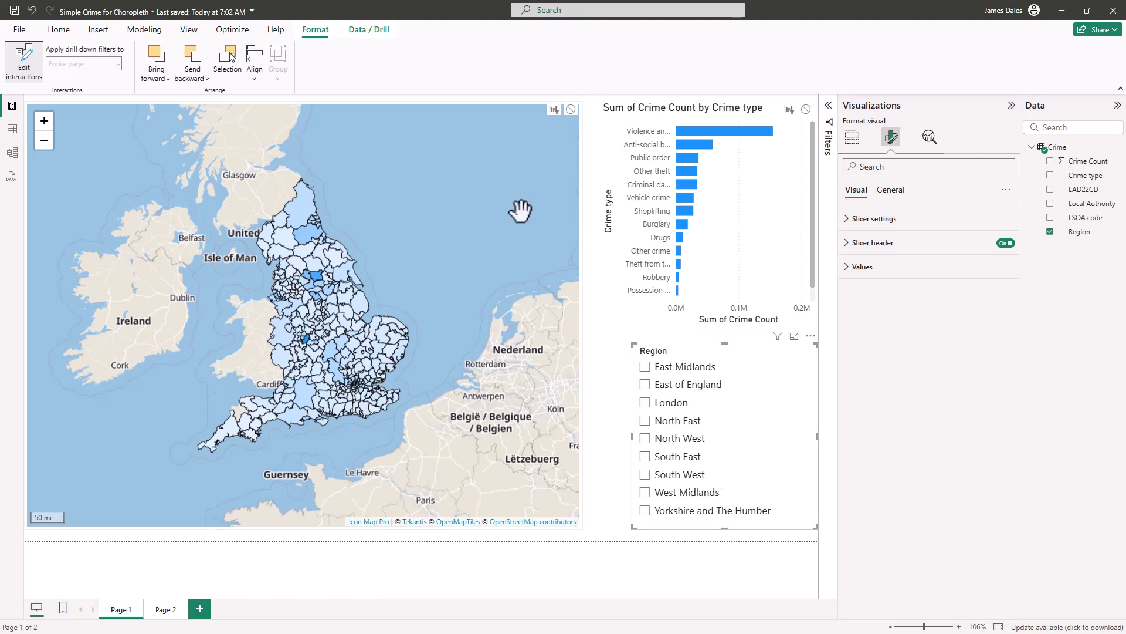
Turn on WebGL Rendering Mode in the map's Rendering settings
click(417, 256)
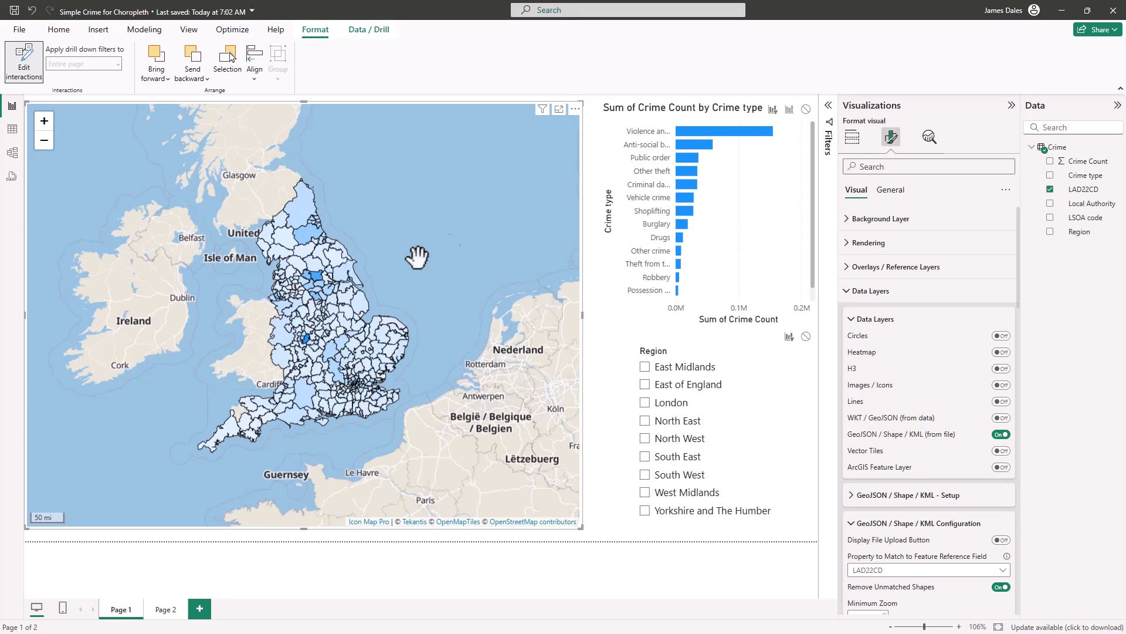
click(869, 243)
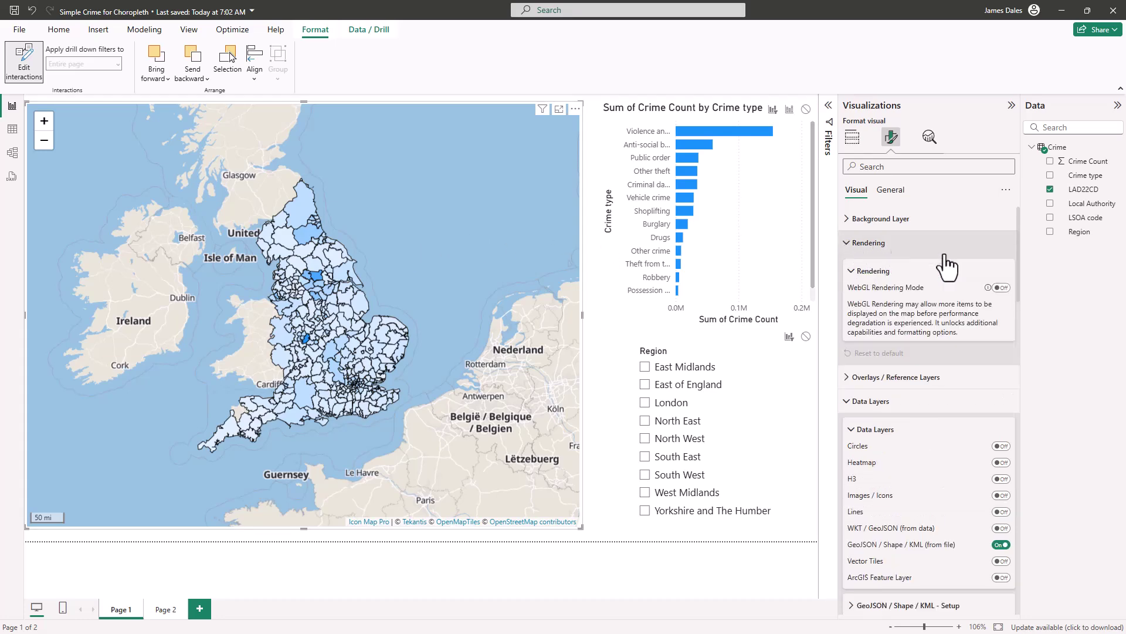
click(1002, 288)
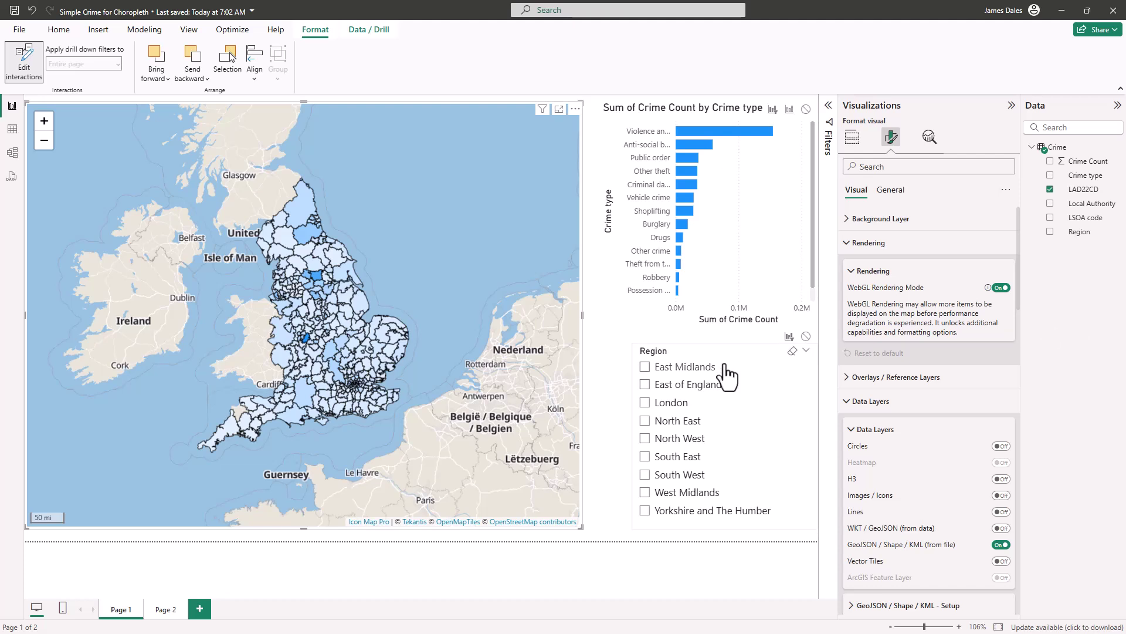
Test the Region slicer on the map with London, and clear the selection
click(675, 403)
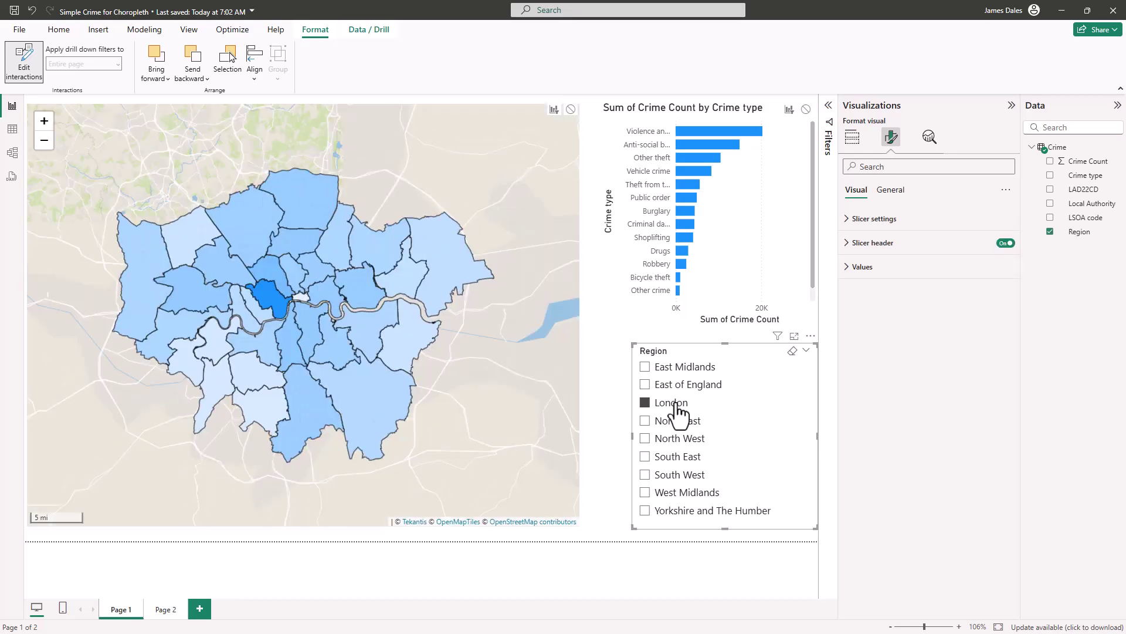
click(675, 404)
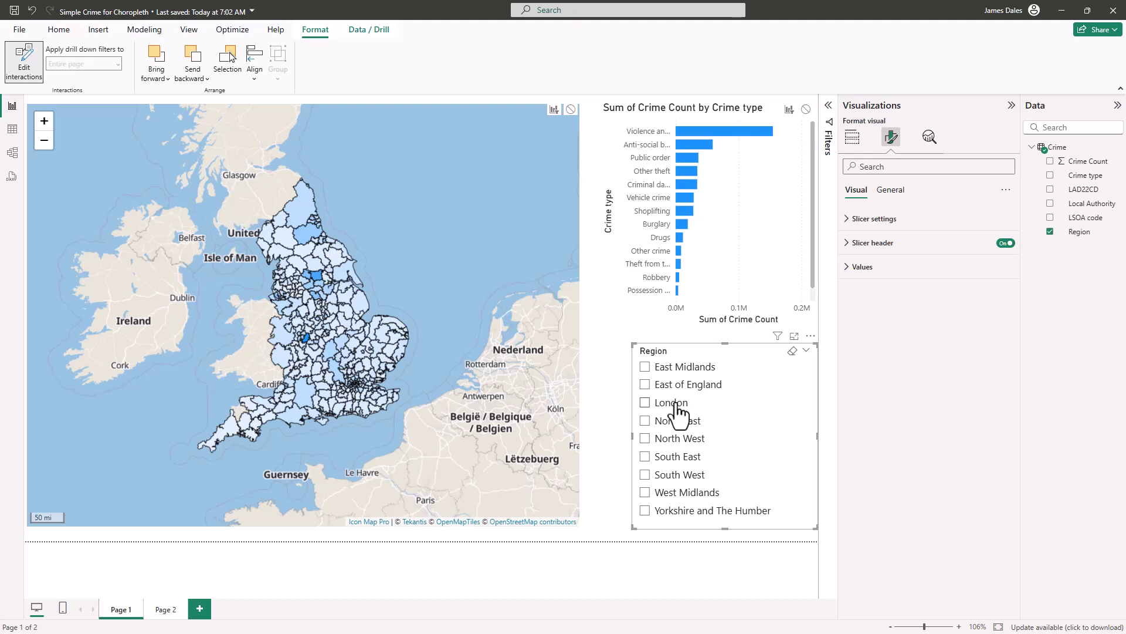
Add LSOA code below LAD22CD in the map's ID and Feature Reference fields
click(414, 153)
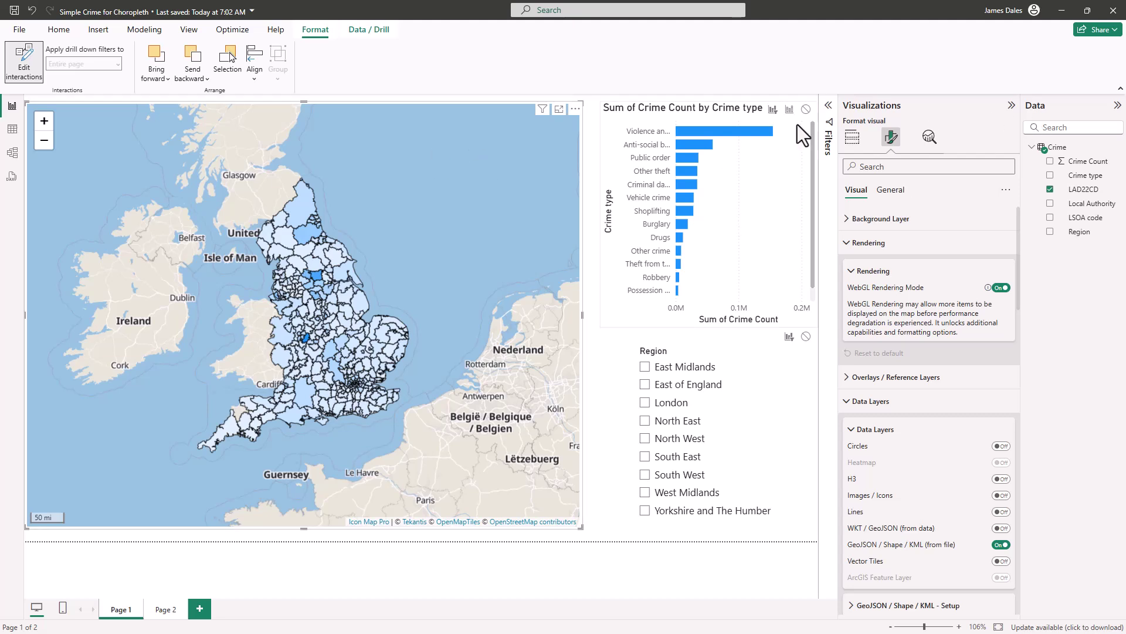
click(852, 137)
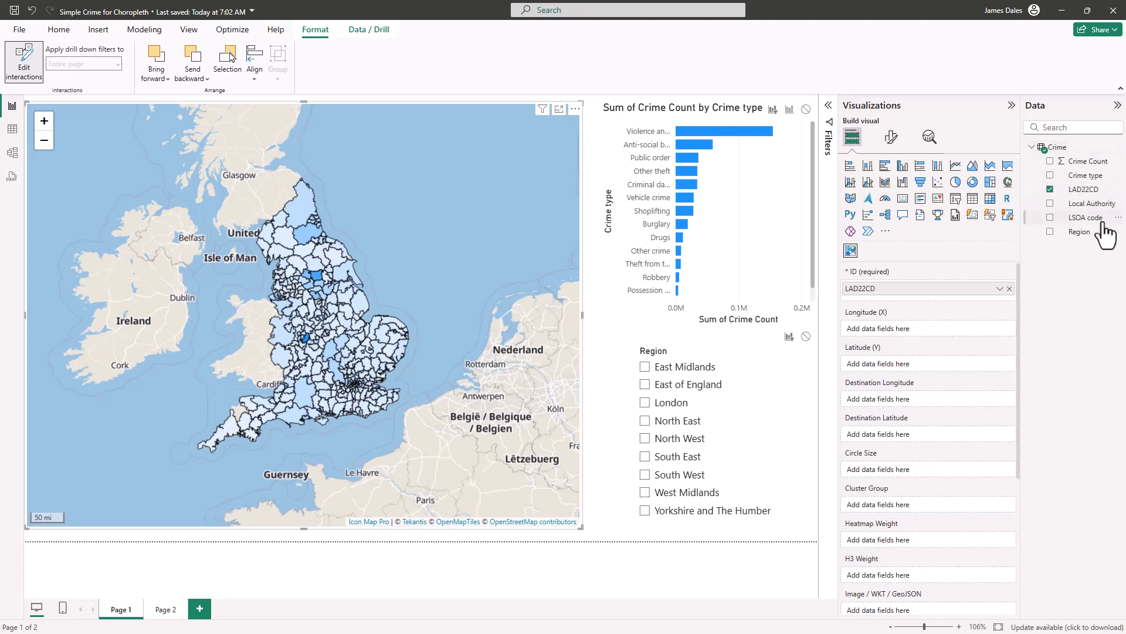
drag(1086, 218, 924, 294)
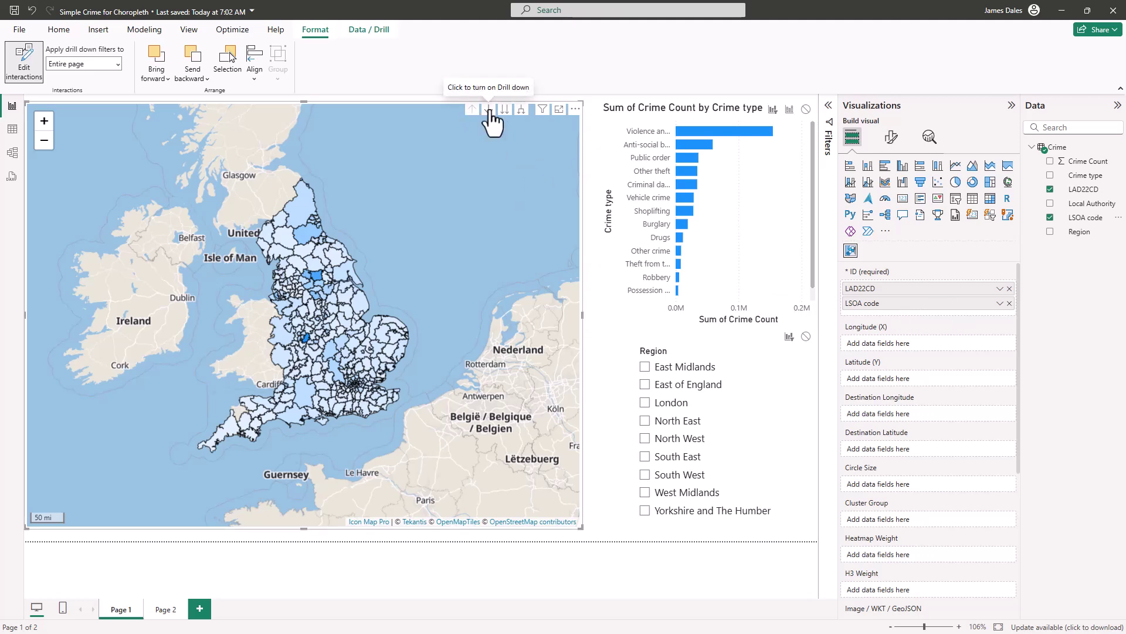
scroll(868, 313, down, 5)
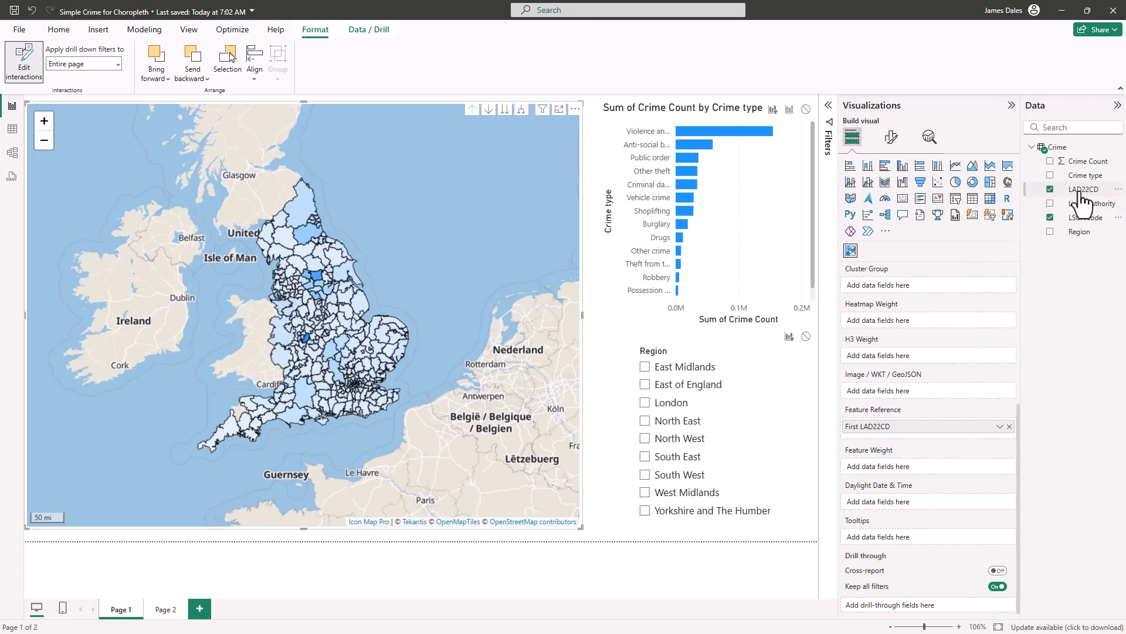
drag(1089, 220, 939, 431)
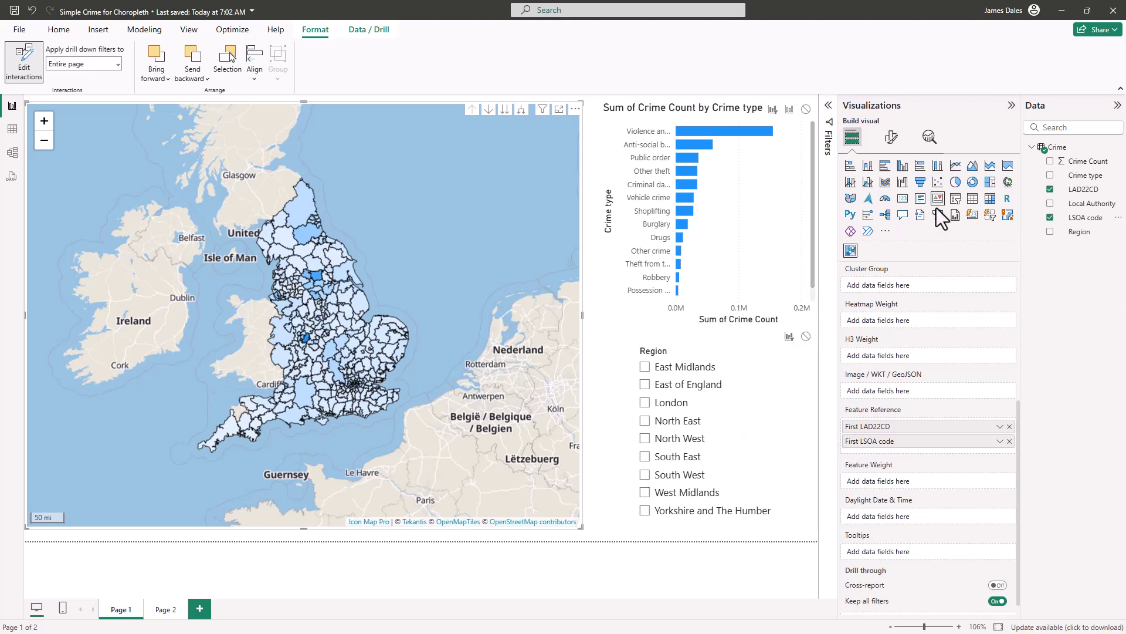
Display the map's multiple GeoJSON layers as Drill-Down with 2 levels, and switch the layer settings to Level 2
click(891, 138)
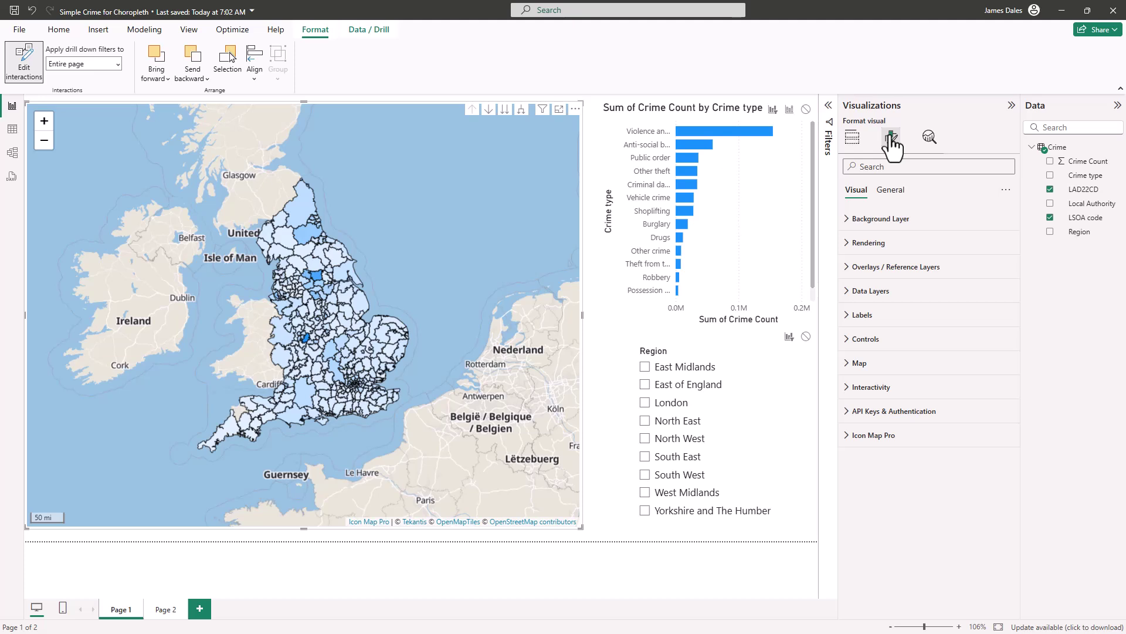
click(902, 291)
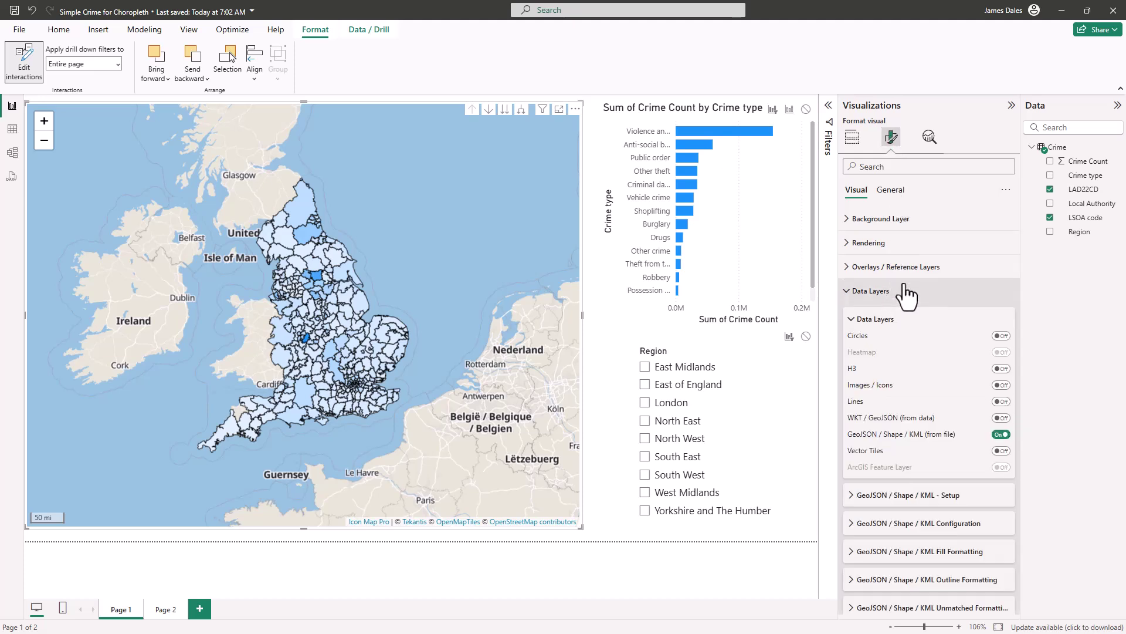
scroll(915, 264, down, 2)
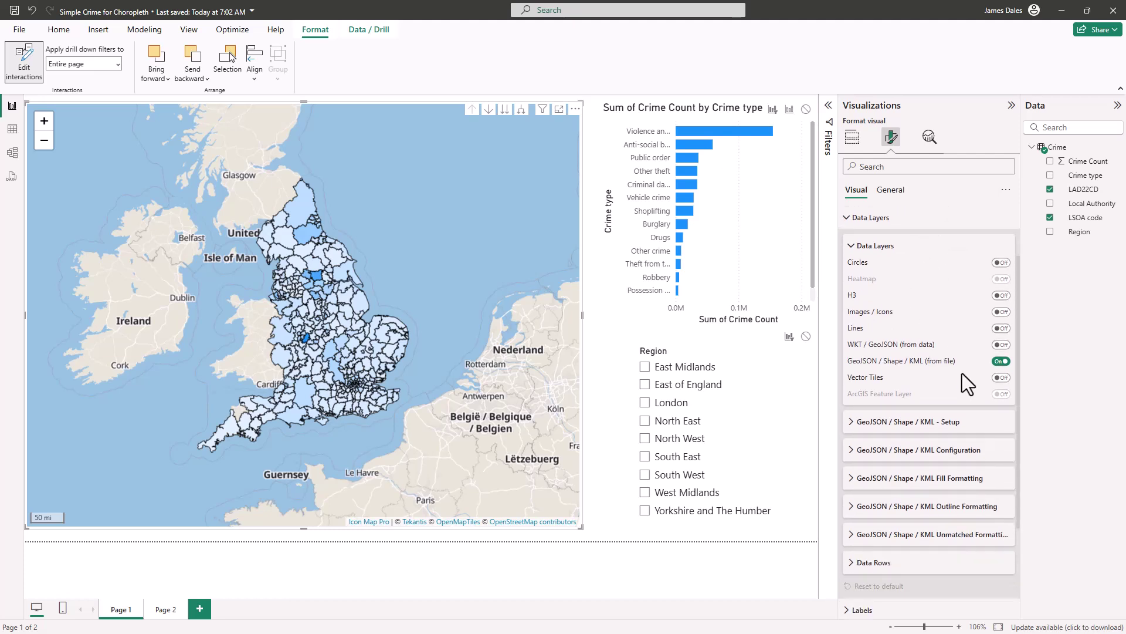
click(907, 426)
scroll(935, 346, down, 5)
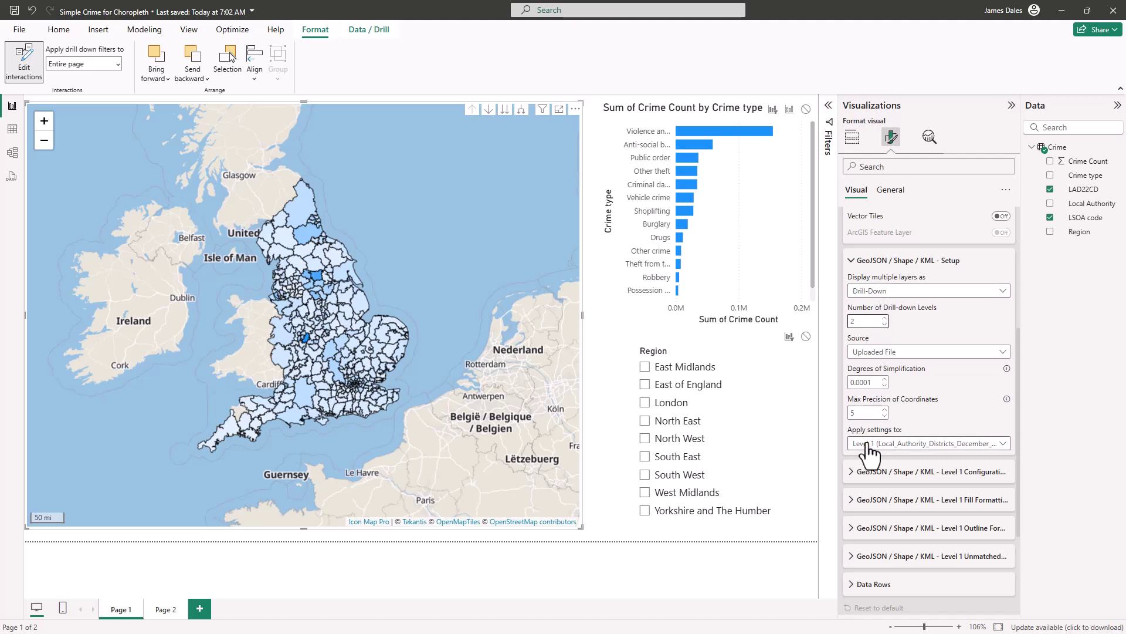
click(1000, 445)
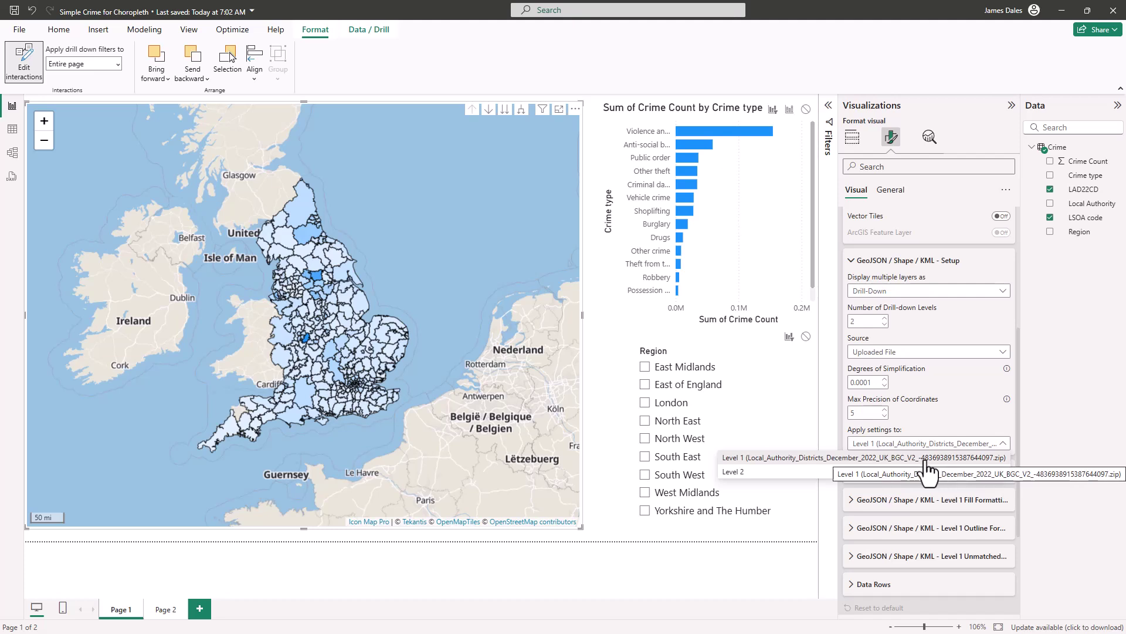
click(784, 474)
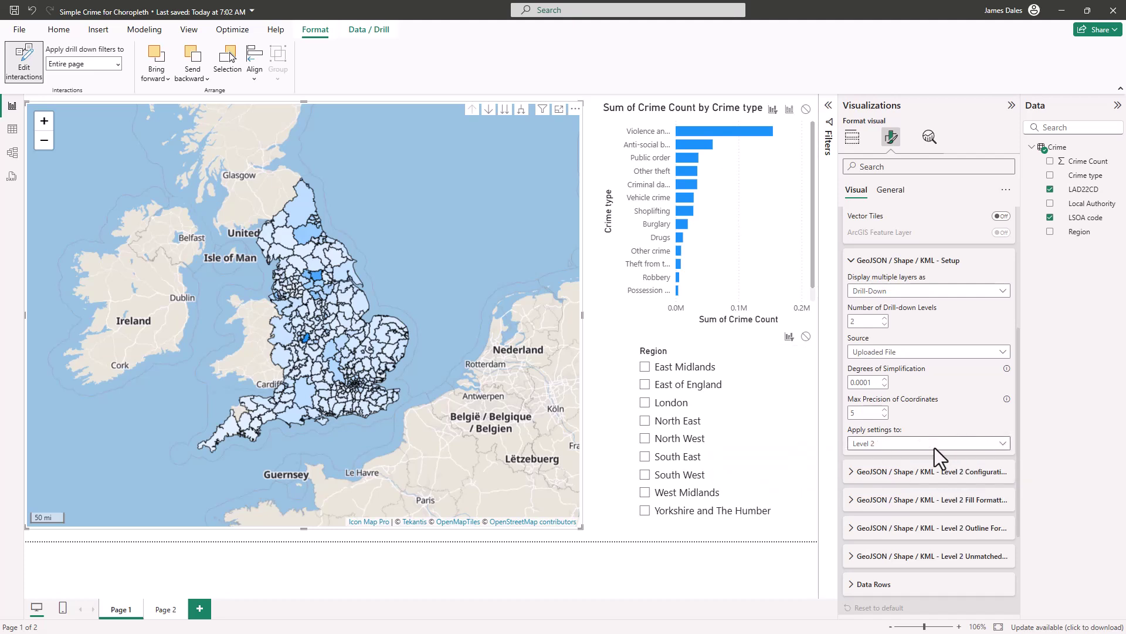
Upload Lower_layer_Super_Output_Areas_2021_EW_BGC_V3_-7902445922700460537.zip as the Level 2 shape file
click(926, 472)
scroll(938, 294, down, 3)
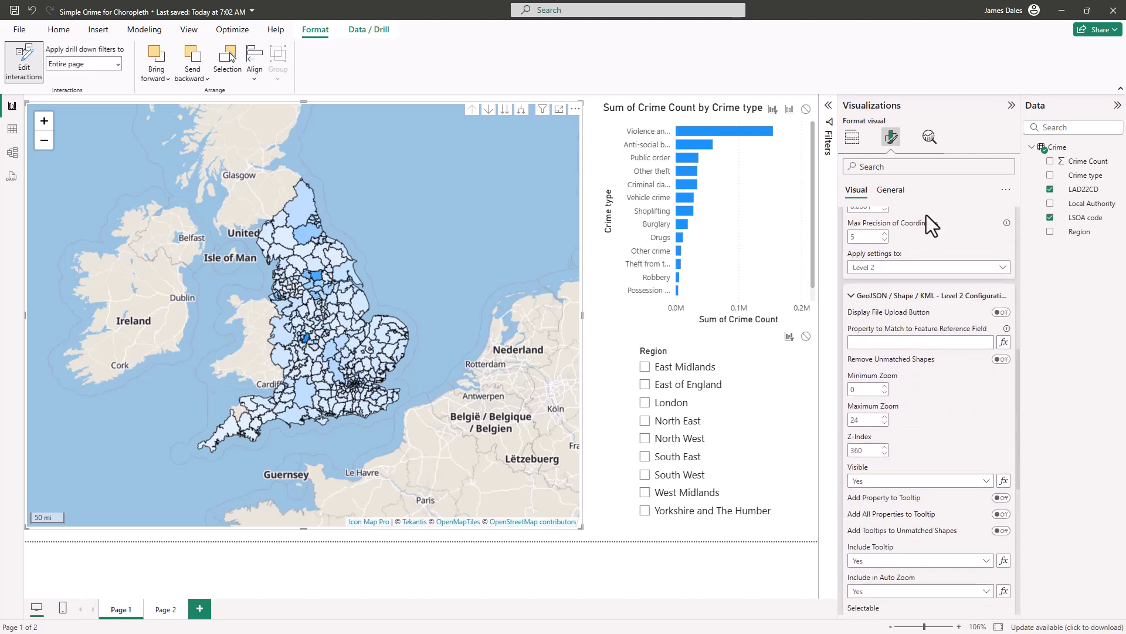
scroll(924, 201, down, 2)
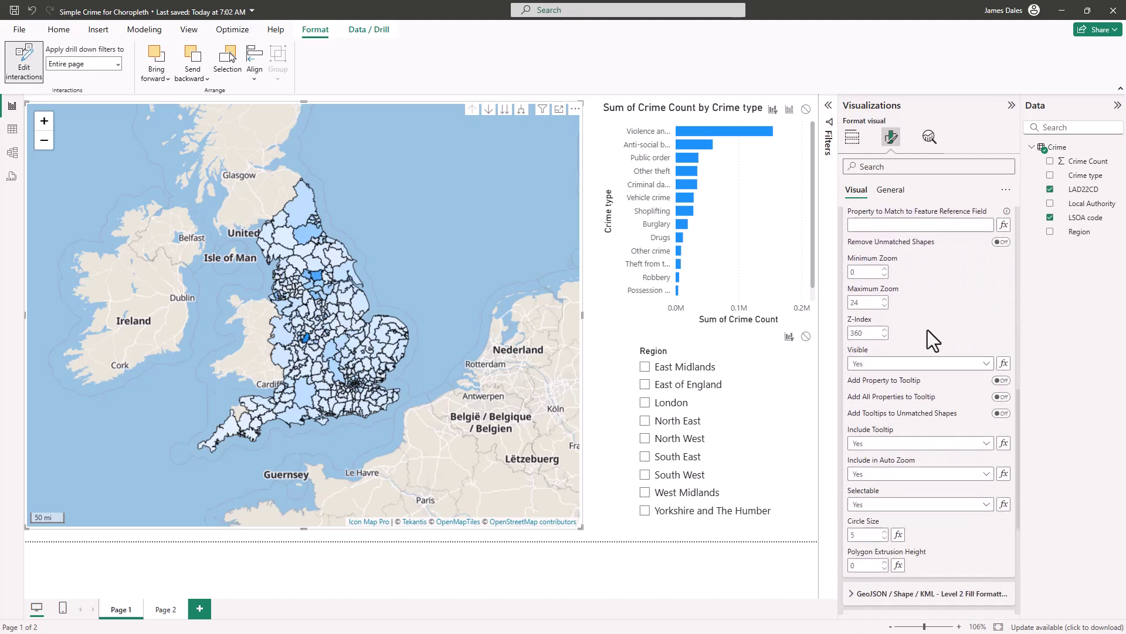
scroll(927, 330, up, 1)
click(1001, 269)
click(282, 252)
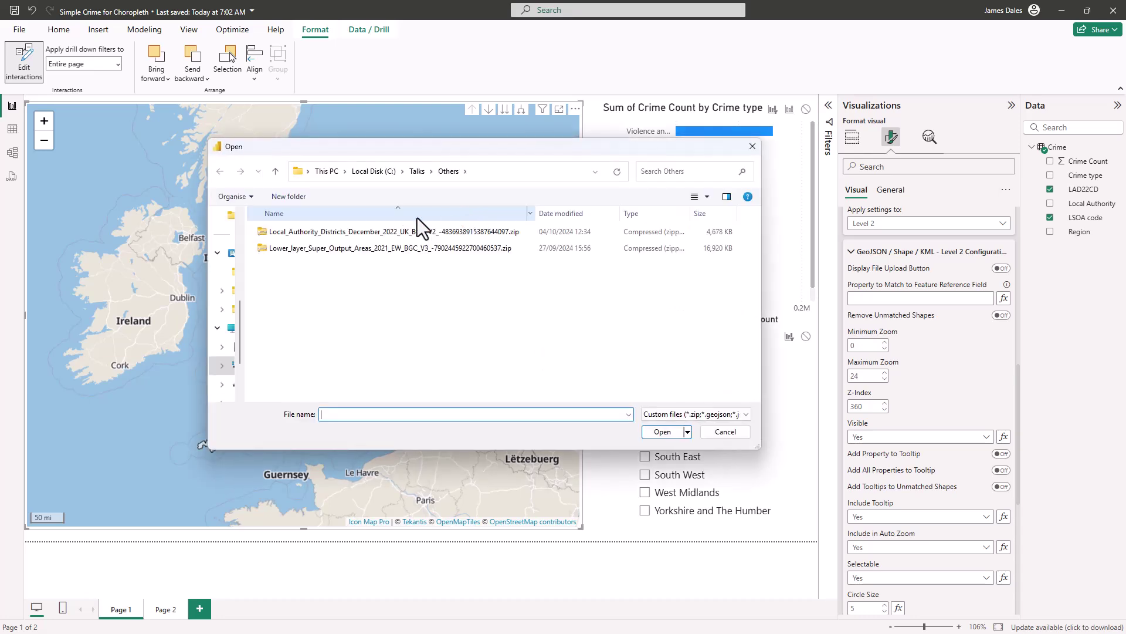
click(402, 248)
double_click(389, 246)
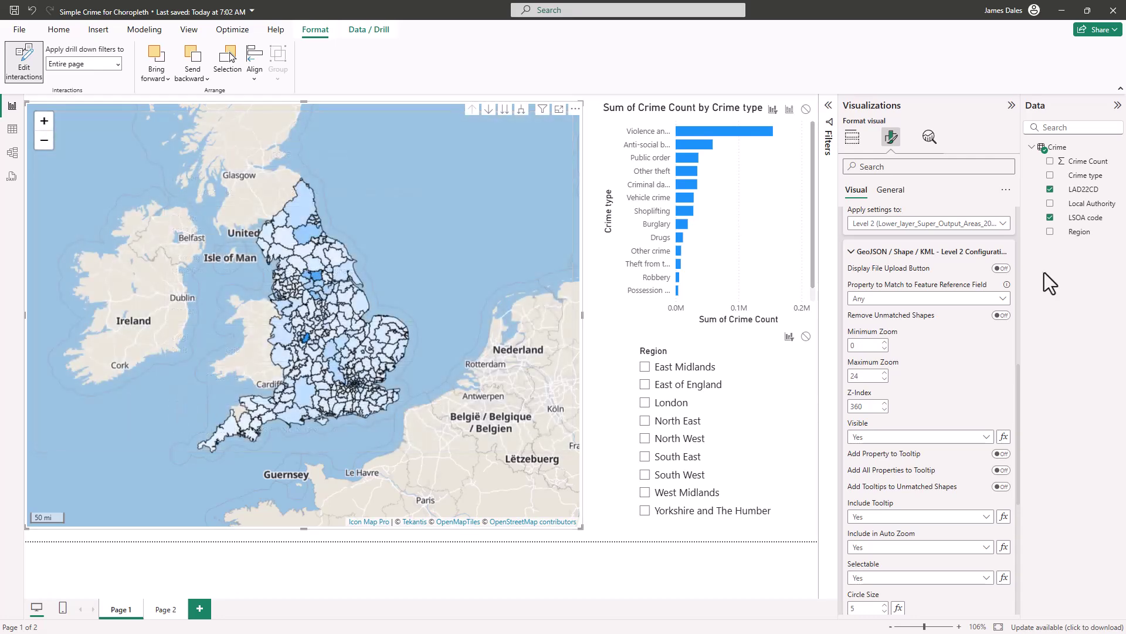
Match the Level 2 shapes to the feature reference by LSOA21CD and turn on Remove Unmatched Shapes
click(930, 299)
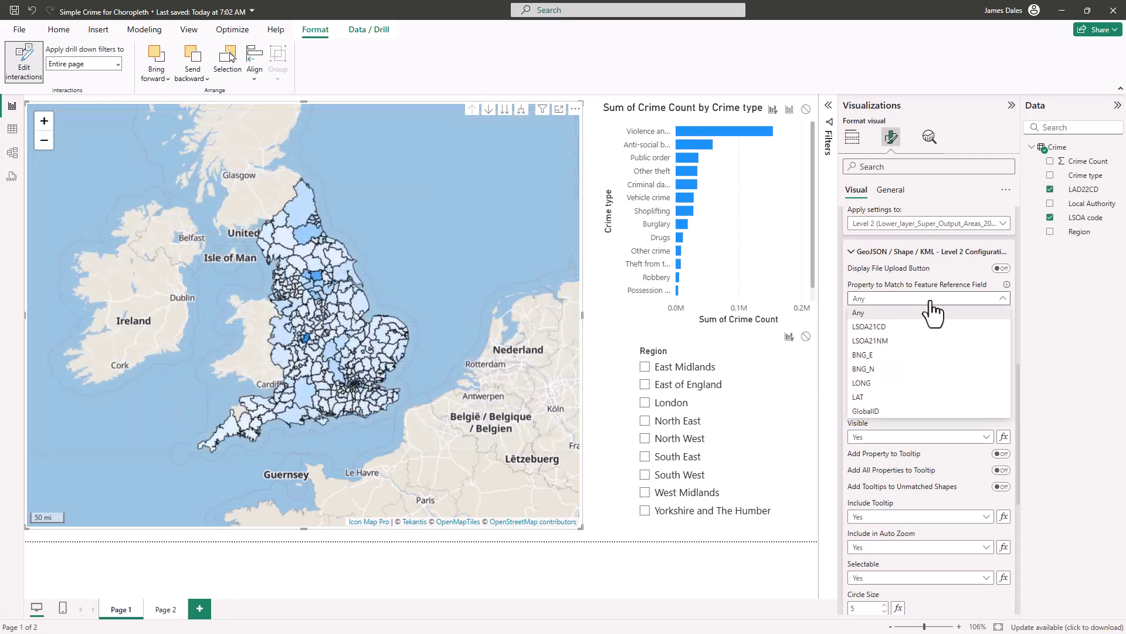
click(898, 328)
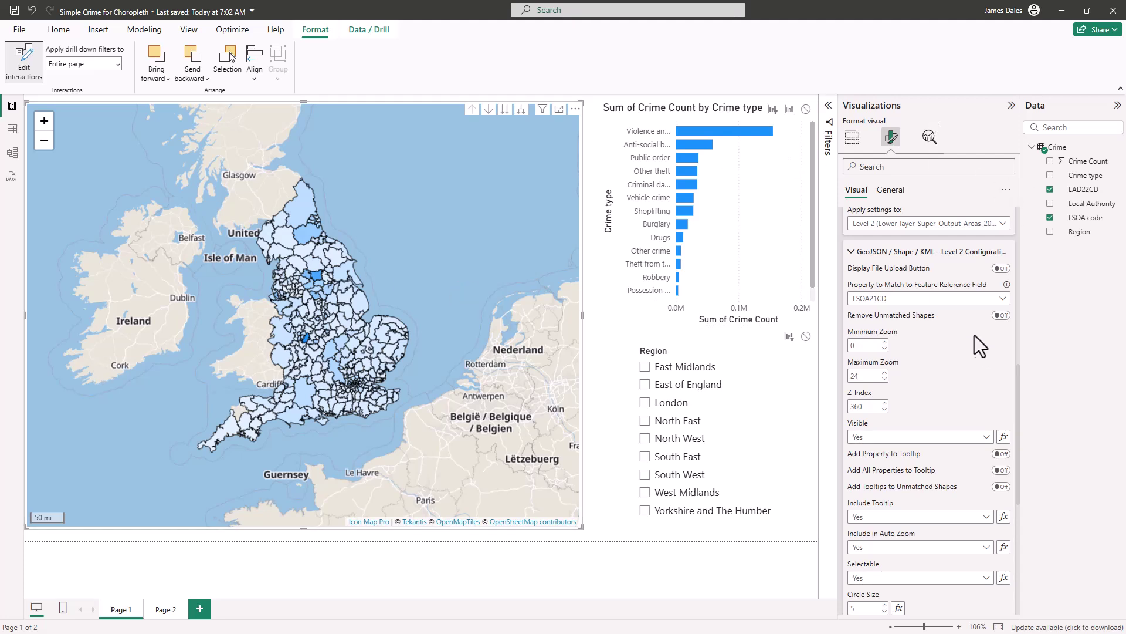
click(997, 316)
Apply a gradient fill color to the Level 2 shapes based on the sum of Crime Count
scroll(968, 469, down, 5)
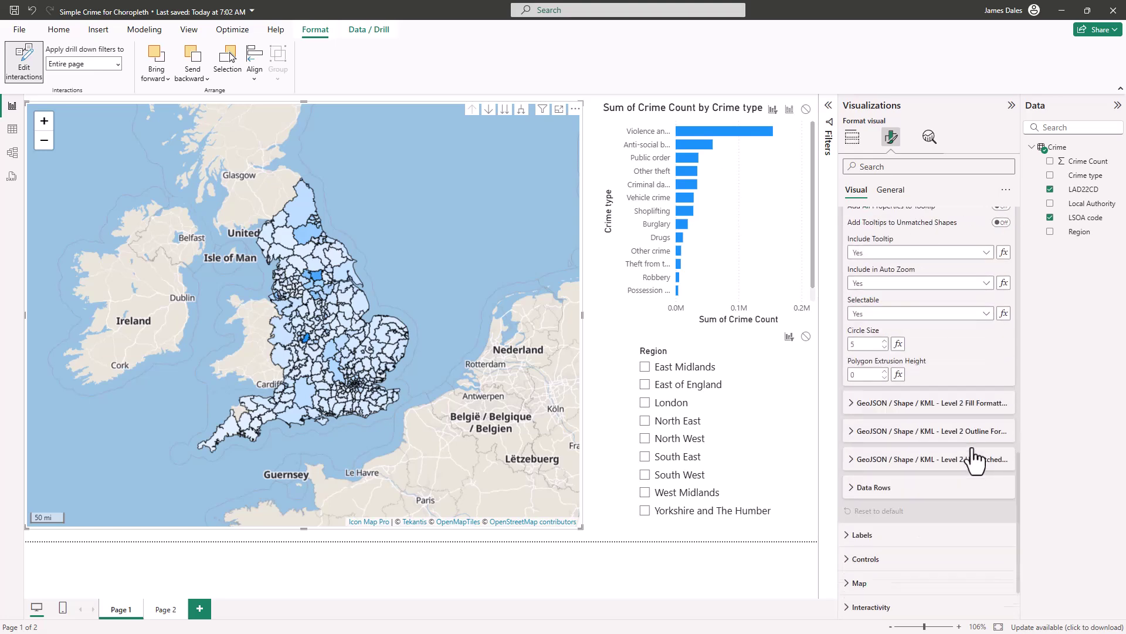
click(942, 351)
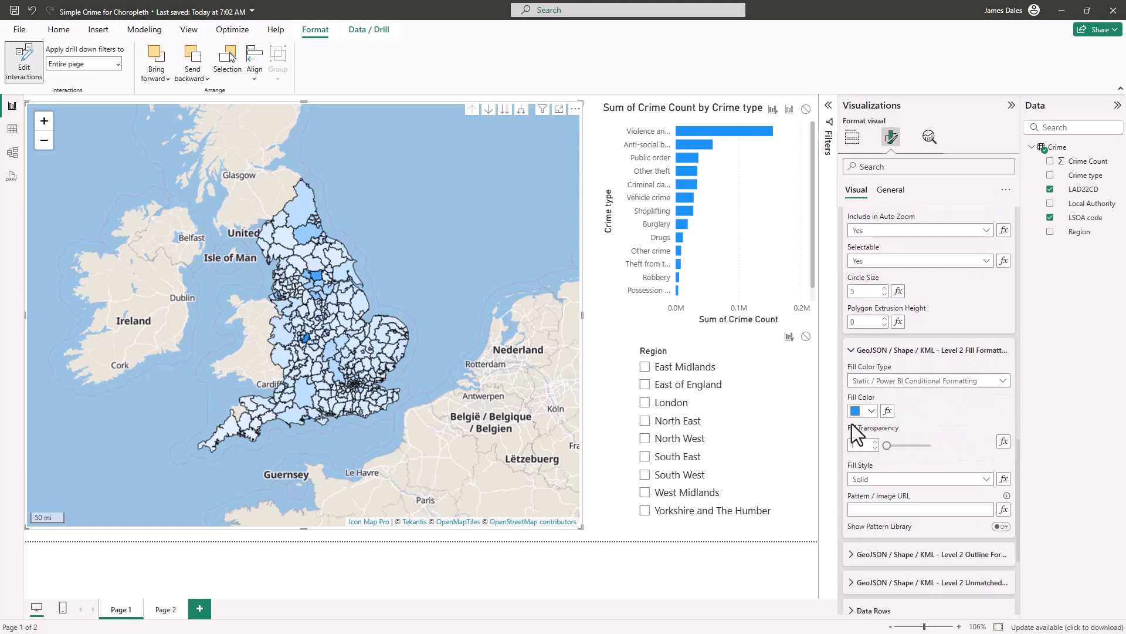
click(887, 411)
click(375, 193)
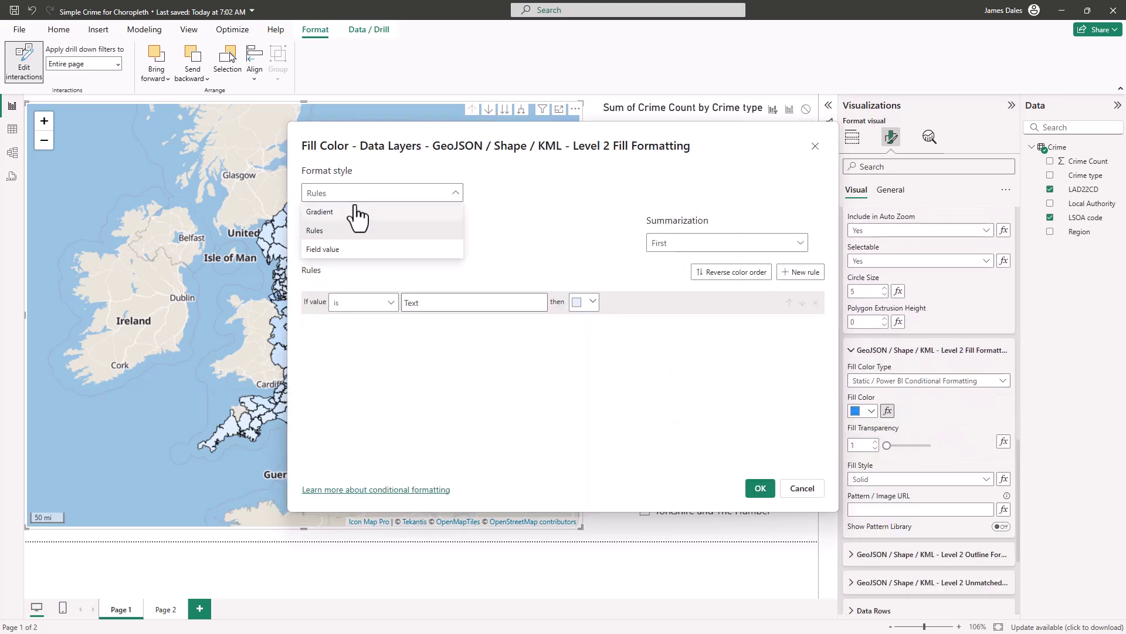
click(358, 211)
click(375, 243)
click(334, 283)
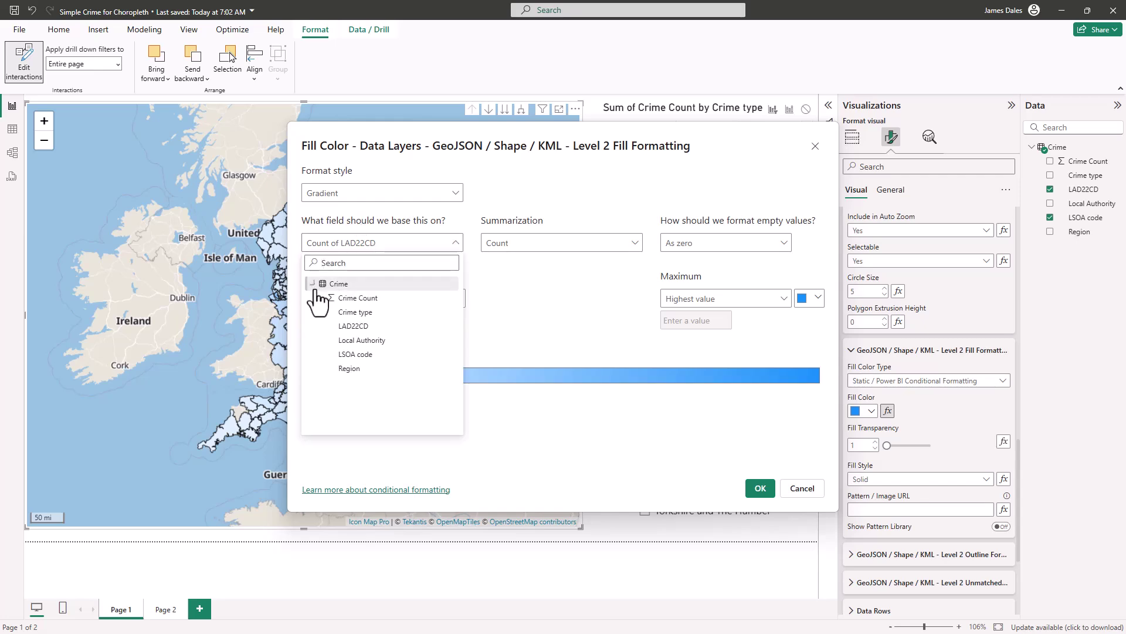
click(351, 297)
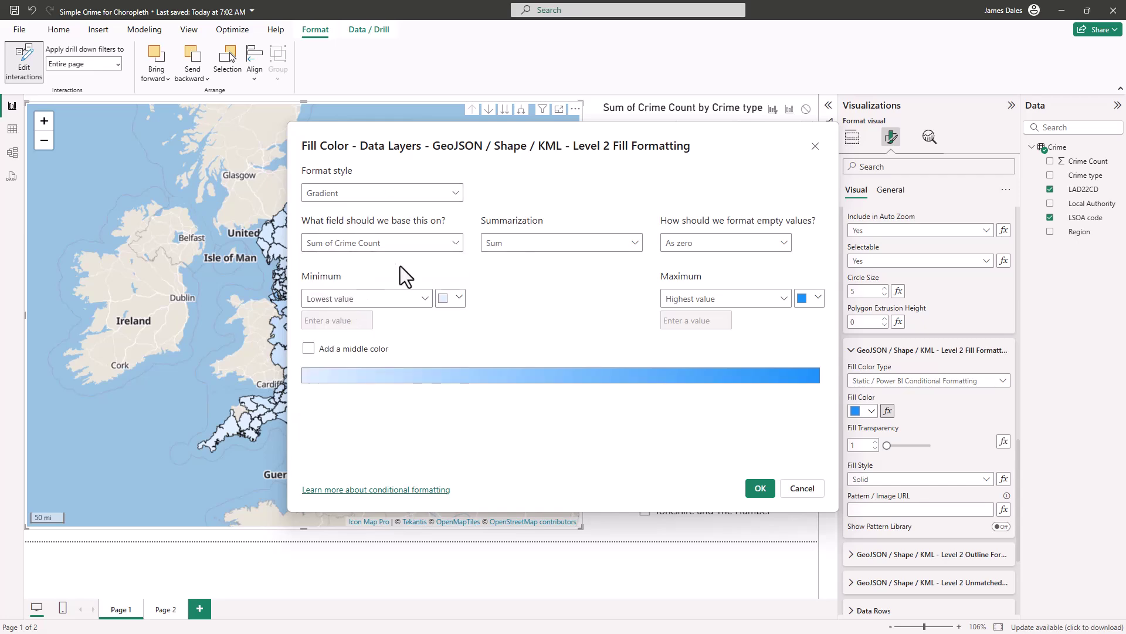
click(762, 489)
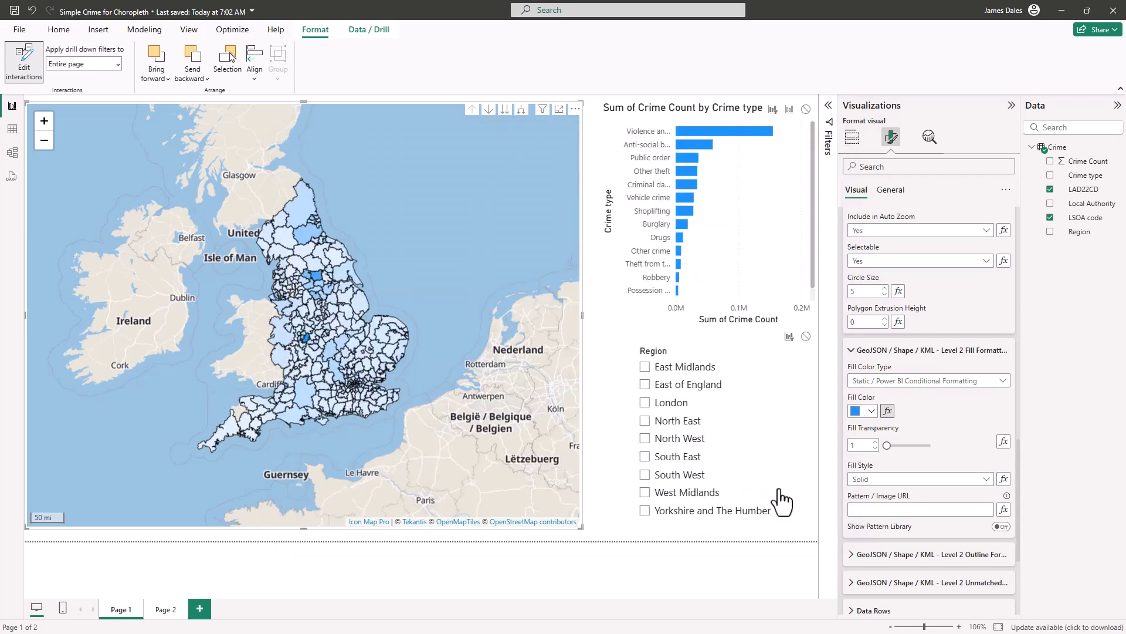
Set the outline color of the Level 2 shapes to black
click(913, 554)
scroll(953, 448, down, 3)
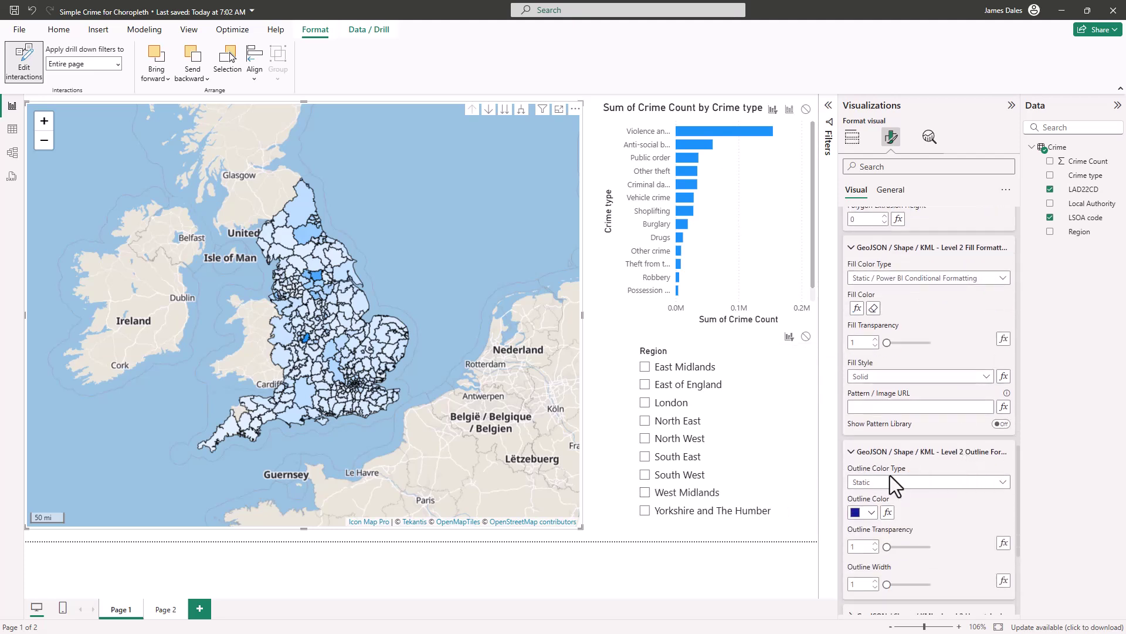
click(890, 482)
click(891, 496)
click(874, 517)
click(879, 329)
Filter the report to London, turn on the map's drill mode and drill into the darkest central London borough
click(669, 404)
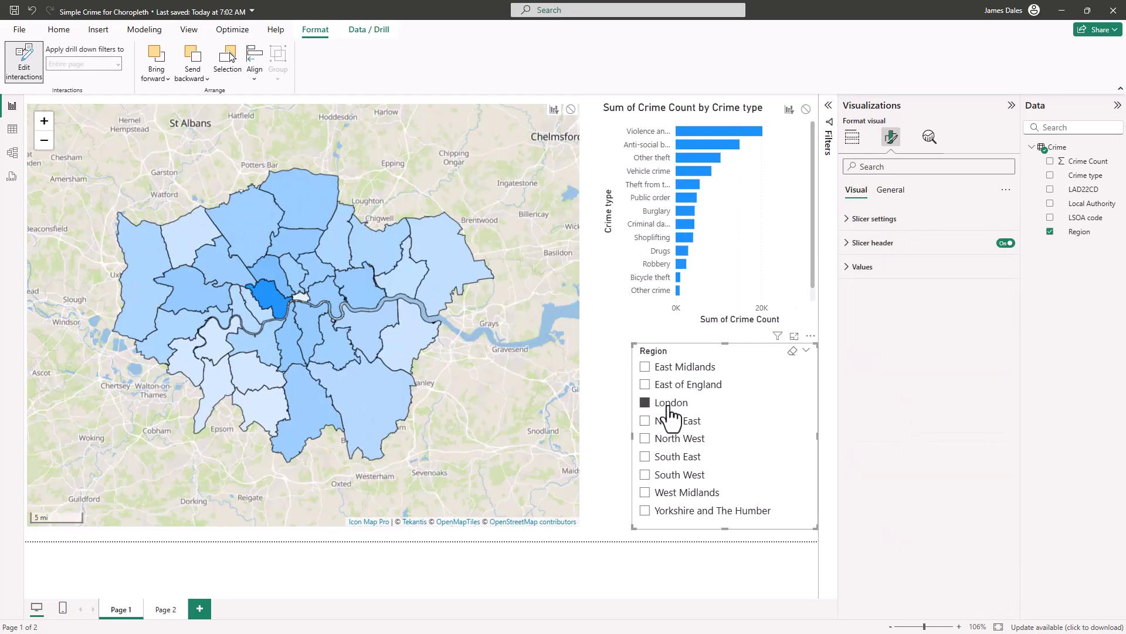
click(479, 140)
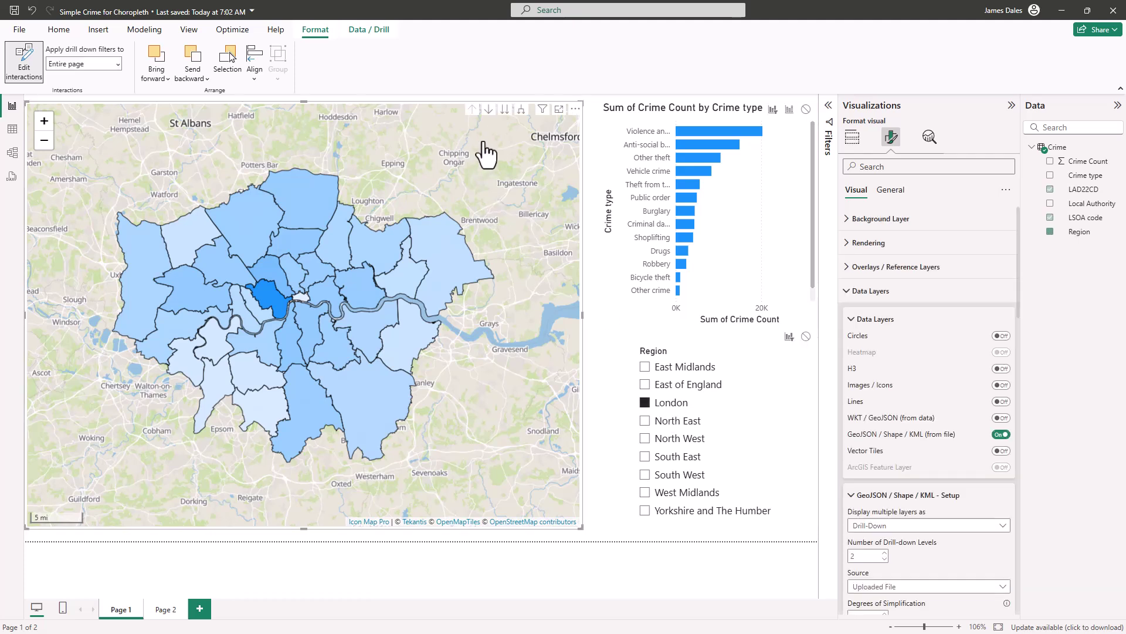
click(488, 110)
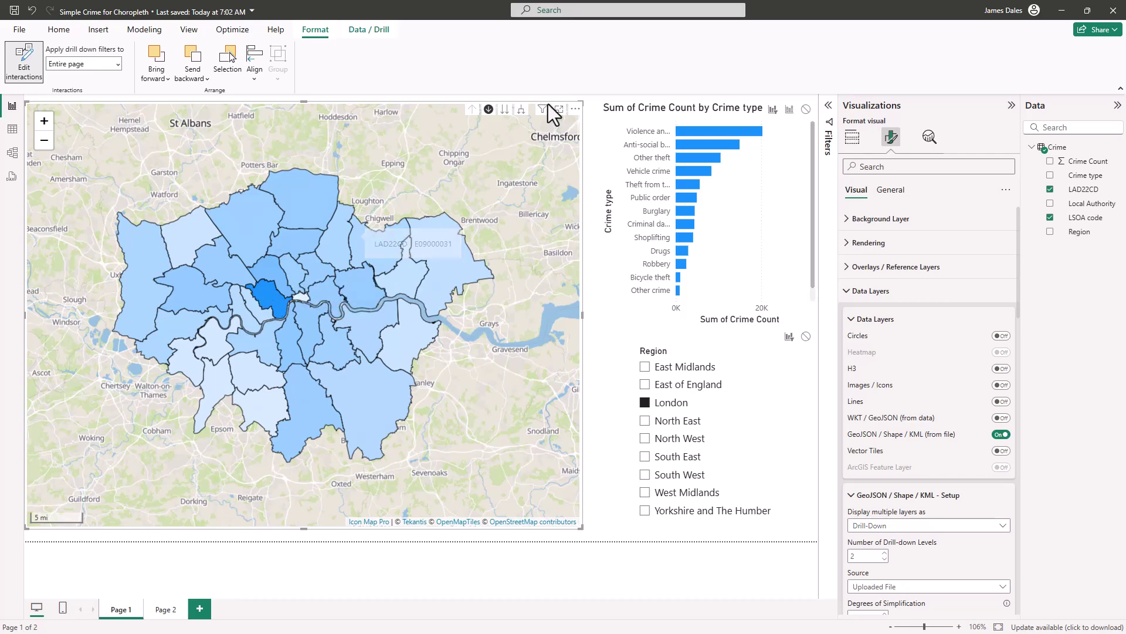
click(271, 305)
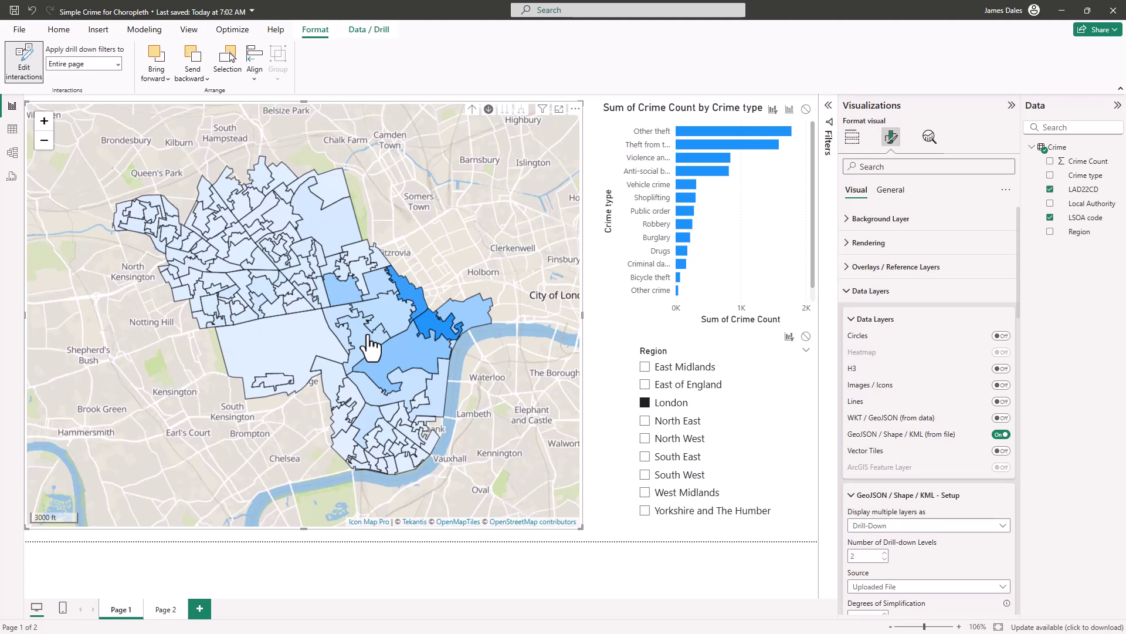
Show the LSOA level for all of London on the map and examine the central areas up close
click(471, 111)
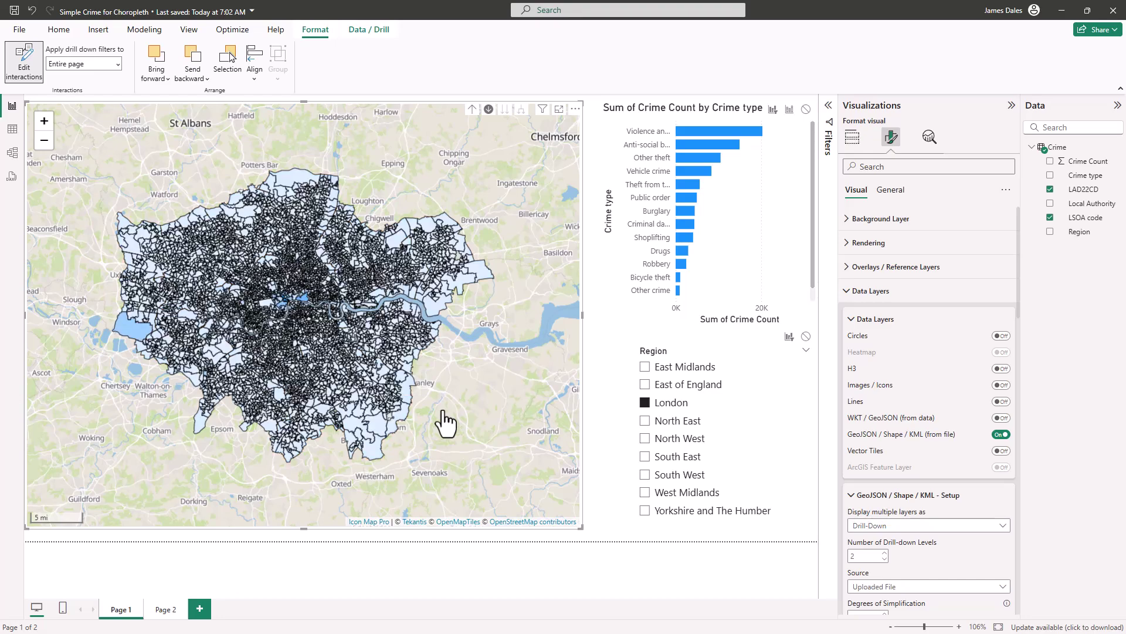
scroll(291, 320, up, 3)
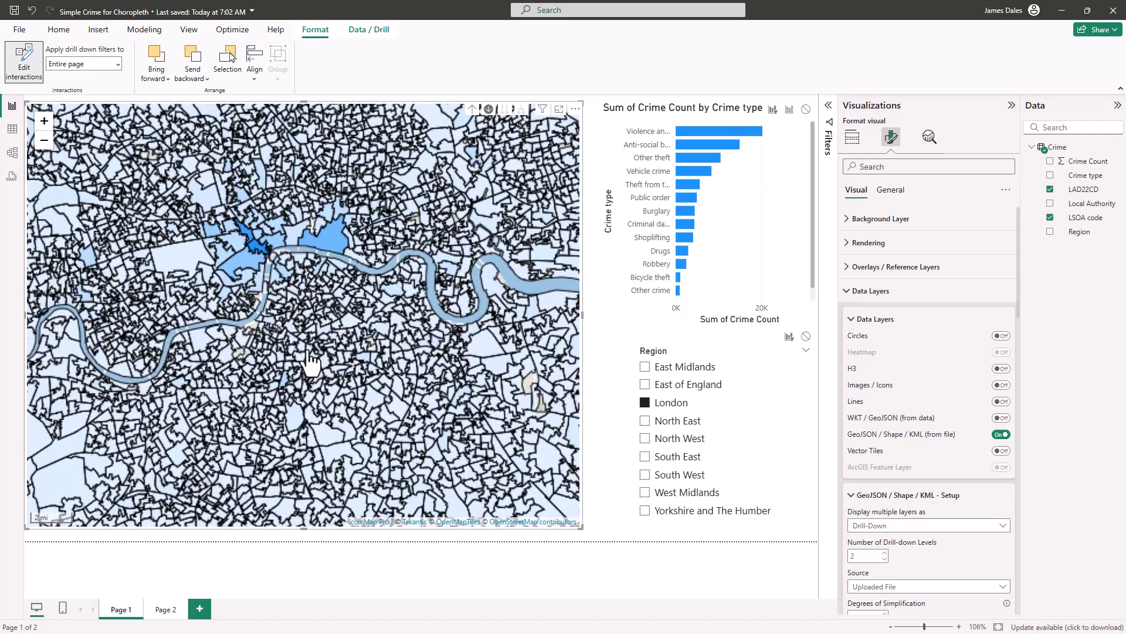
scroll(384, 448, up, 2)
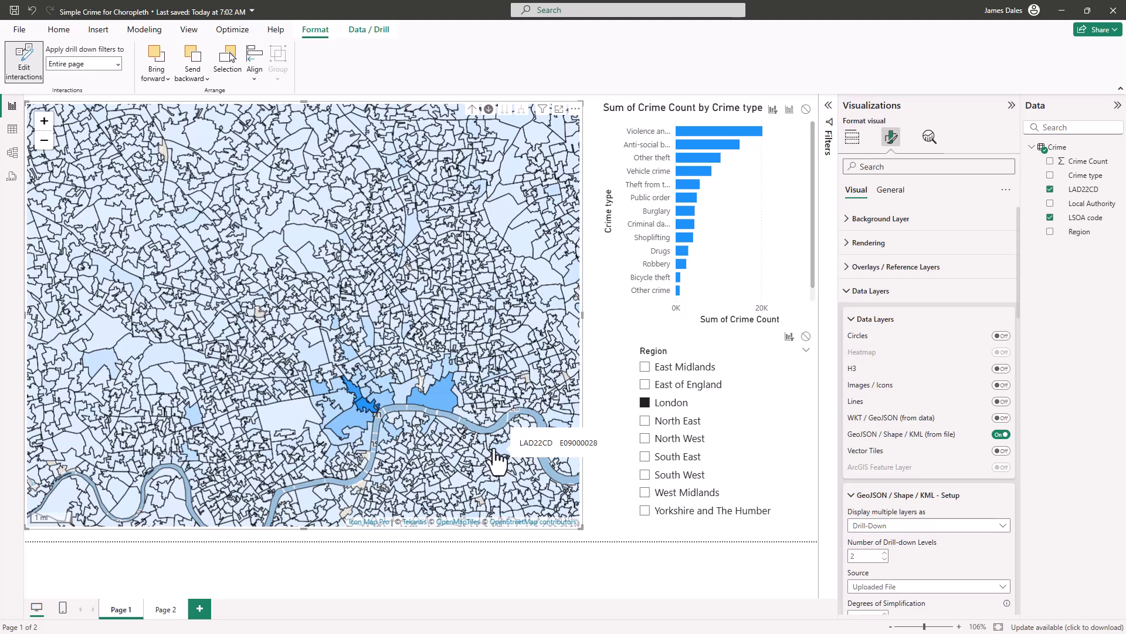
Return the map to the local authority level with drill mode off, and clear London from the Region slicer
click(488, 109)
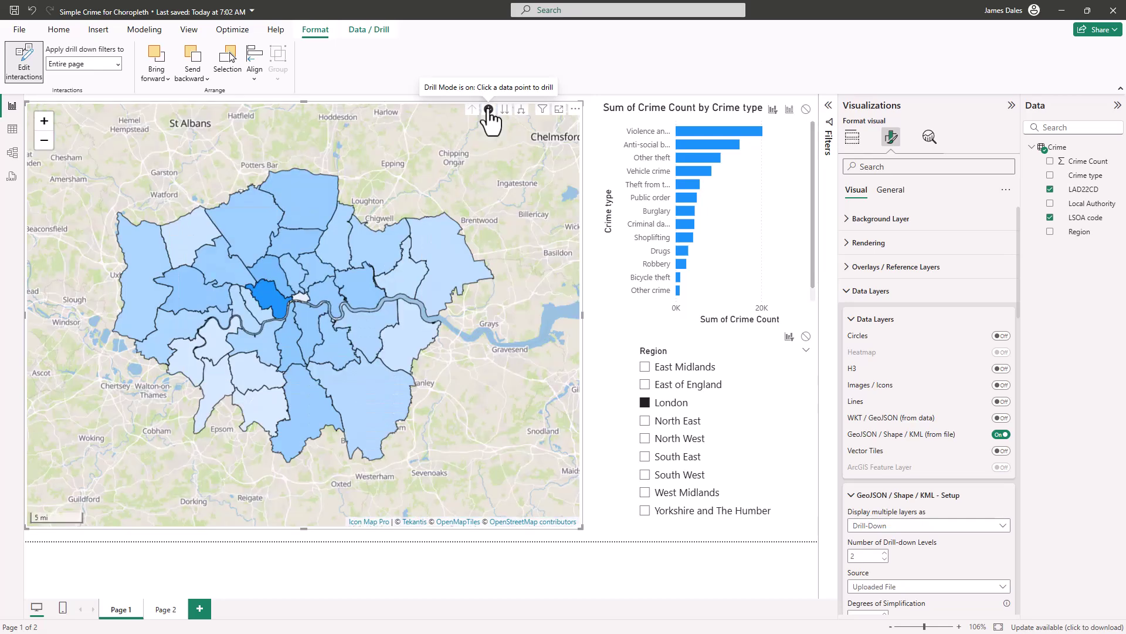
click(488, 109)
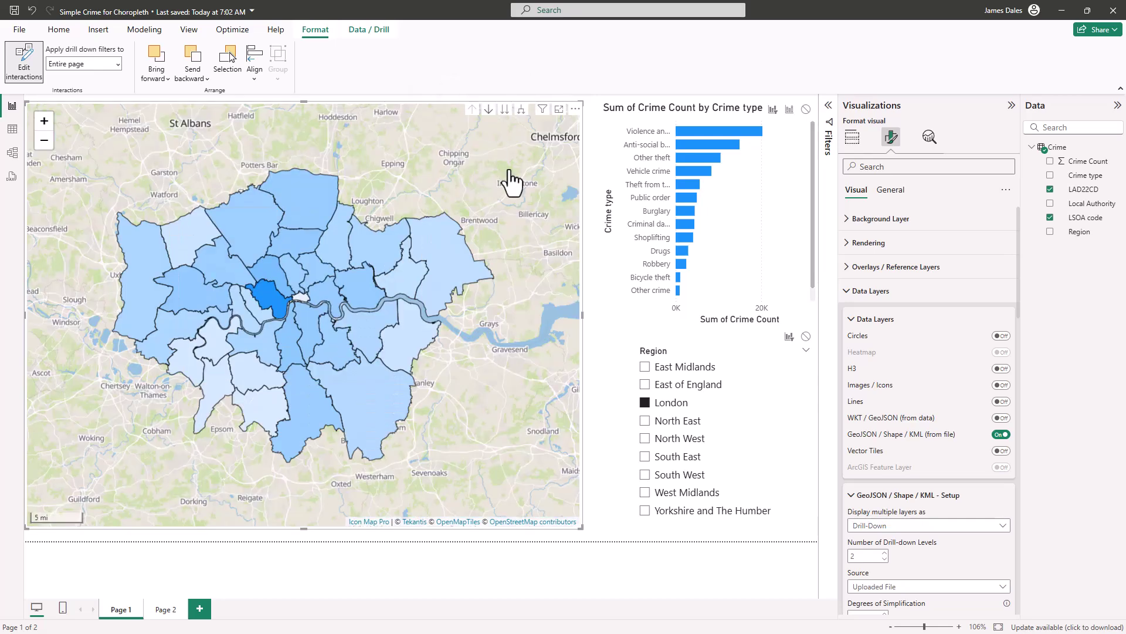
click(667, 404)
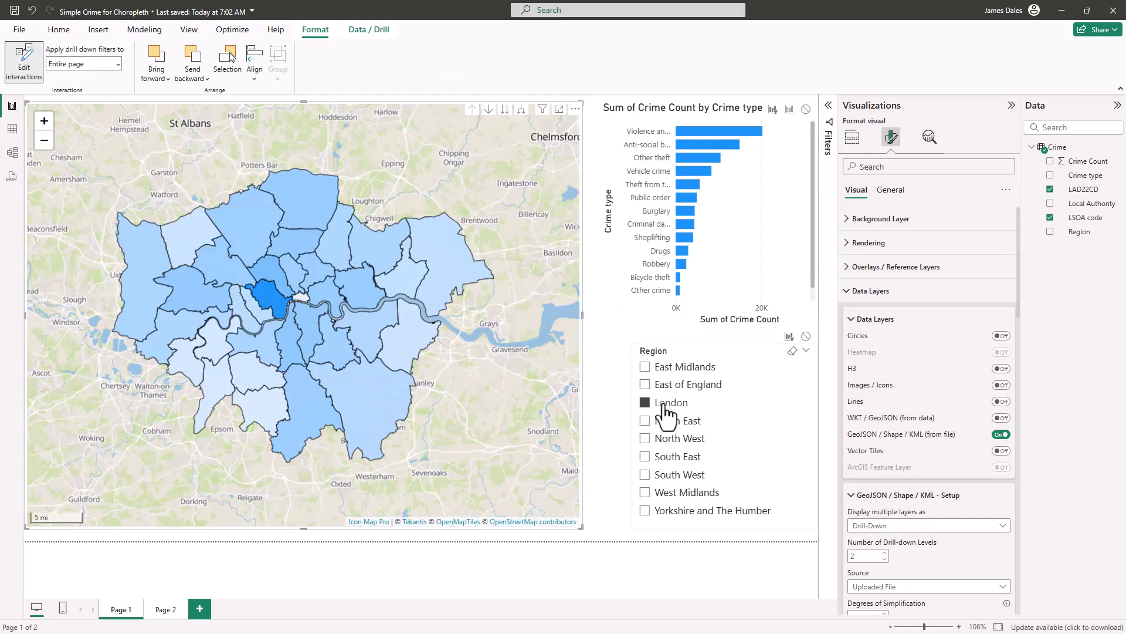